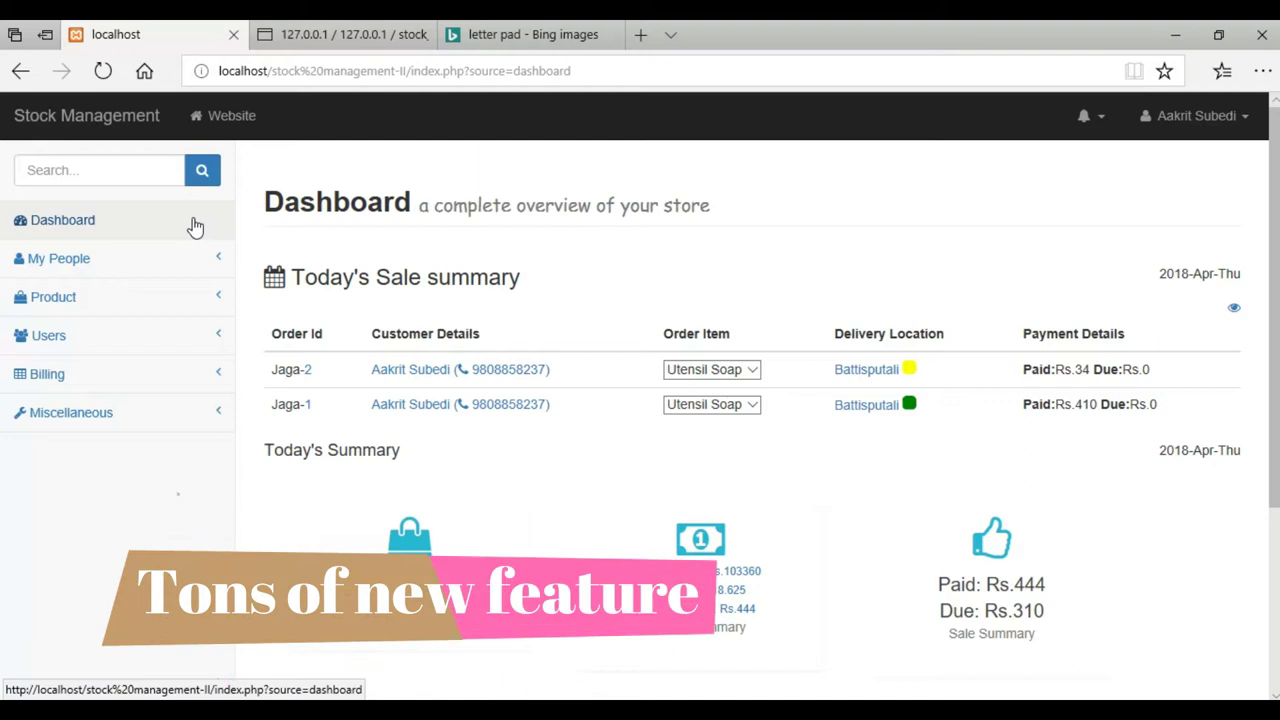
Browse the My People contact lists, switching between customers and suppliers
{"action": "left_click", "coordinate": [163, 414]}
{"action": "left_click", "coordinate": [163, 414]}
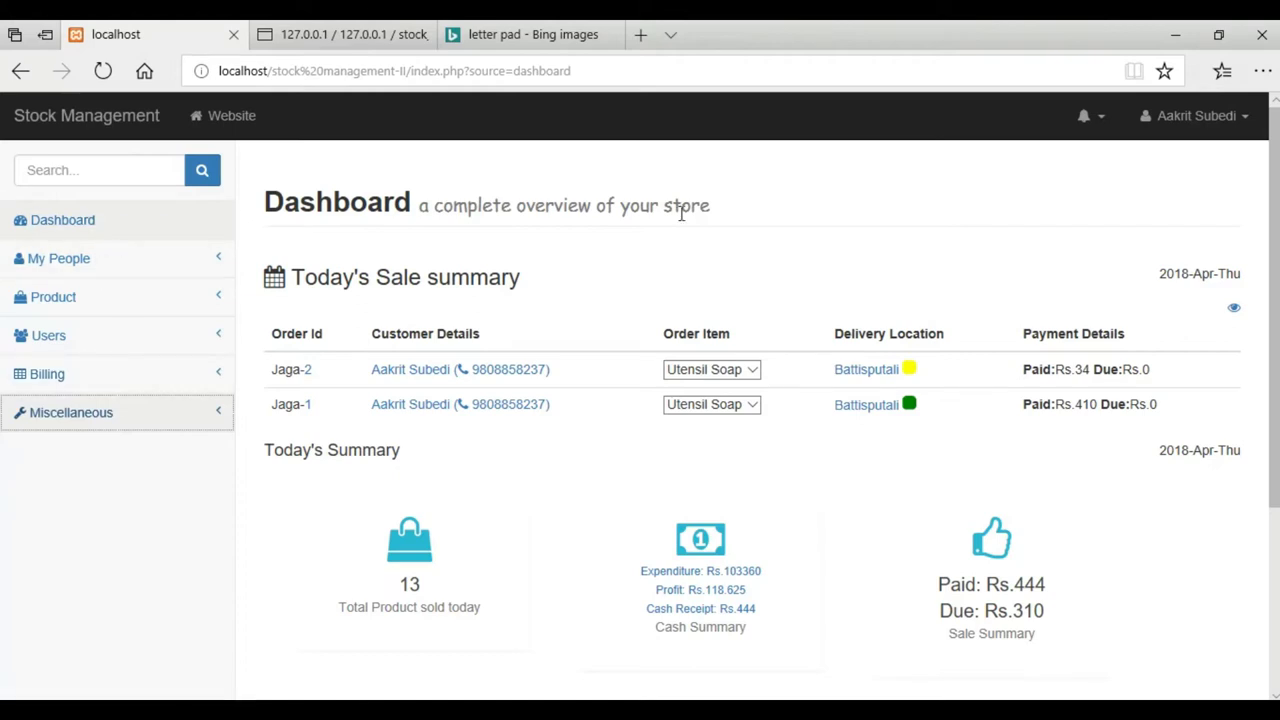
{"action": "scroll", "coordinate": [1270, 240], "scroll_direction": "down", "scroll_amount": 1}
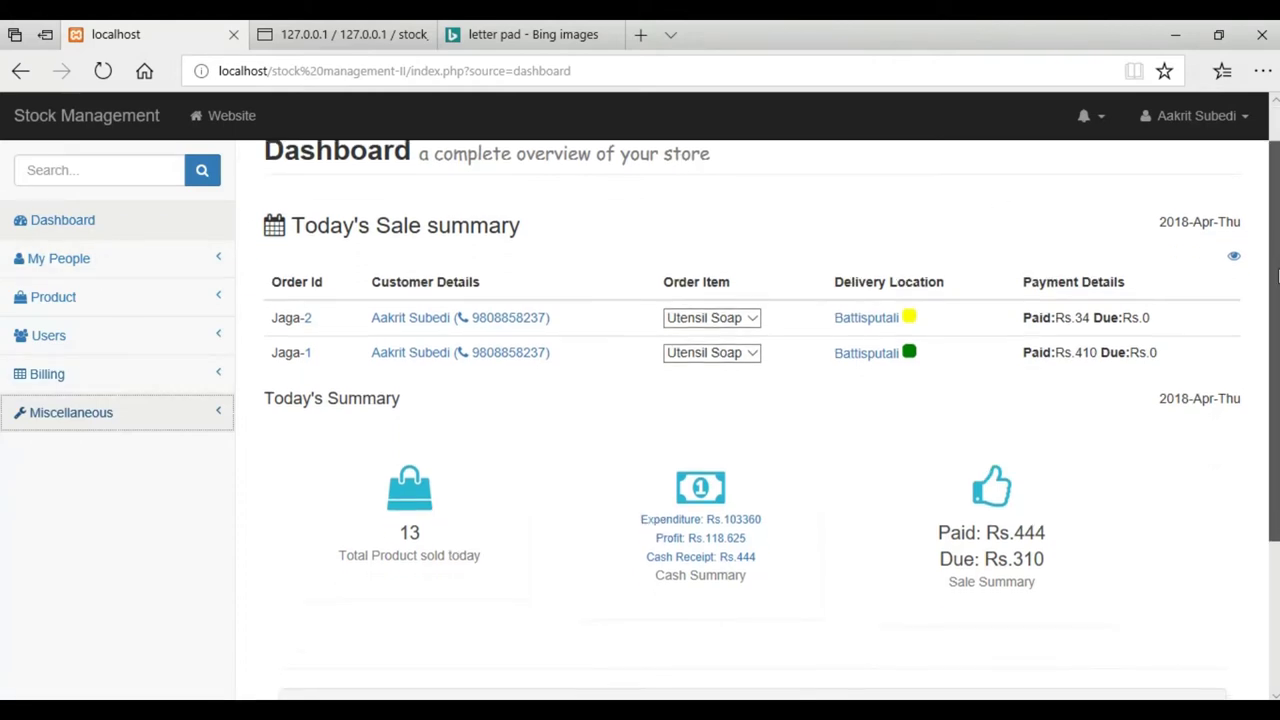
{"action": "scroll", "coordinate": [1276, 283], "scroll_direction": "down", "scroll_amount": 3}
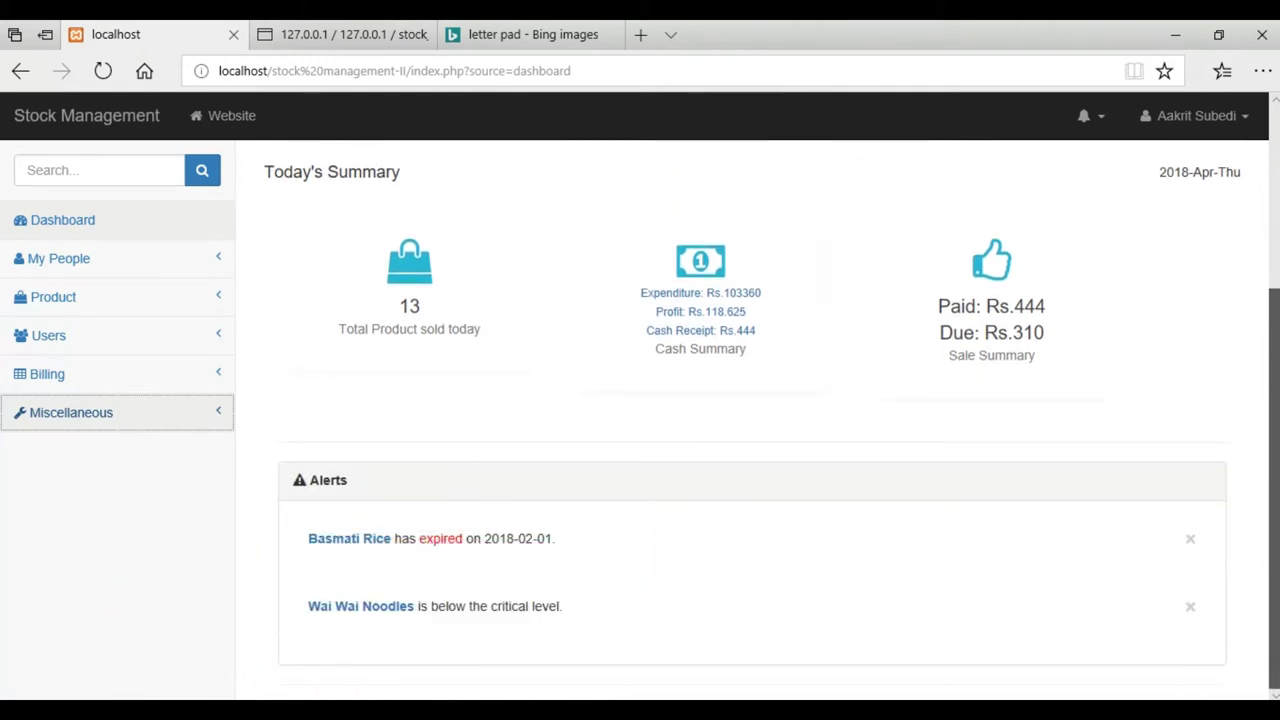
{"action": "scroll", "coordinate": [1274, 267], "scroll_direction": "up", "scroll_amount": 4}
{"action": "left_click", "coordinate": [86, 258]}
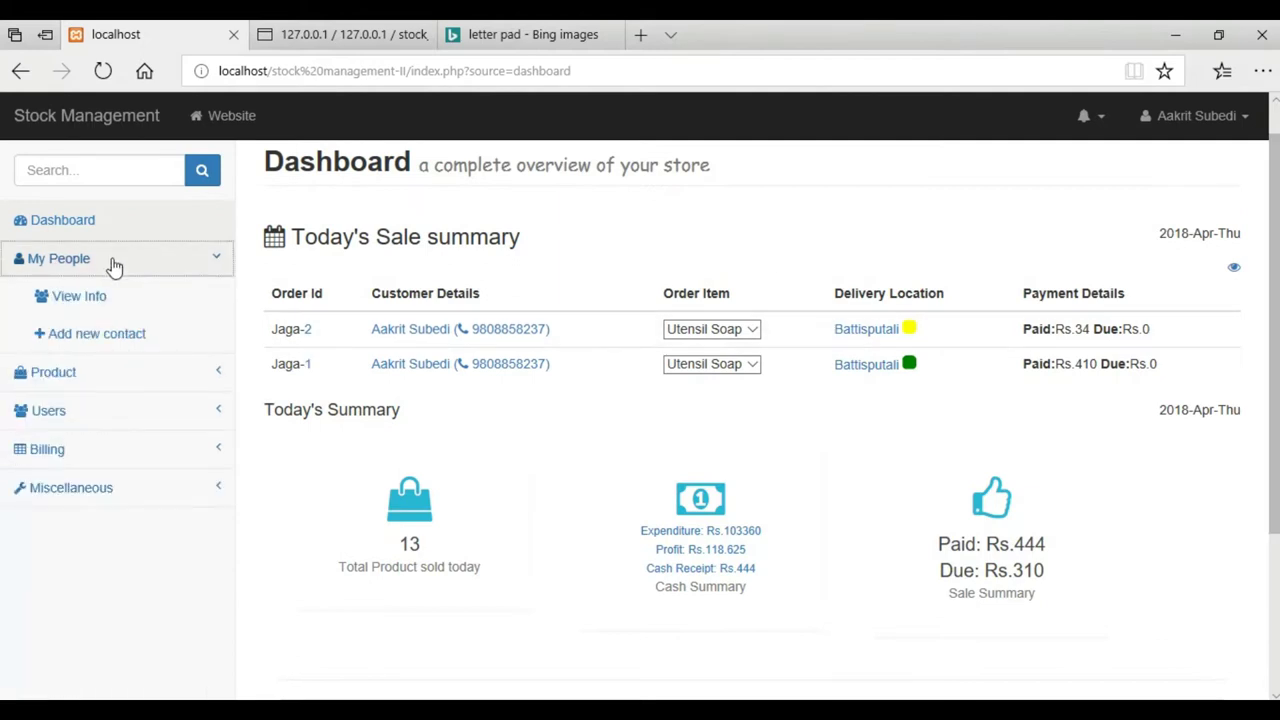
{"action": "left_click", "coordinate": [96, 292]}
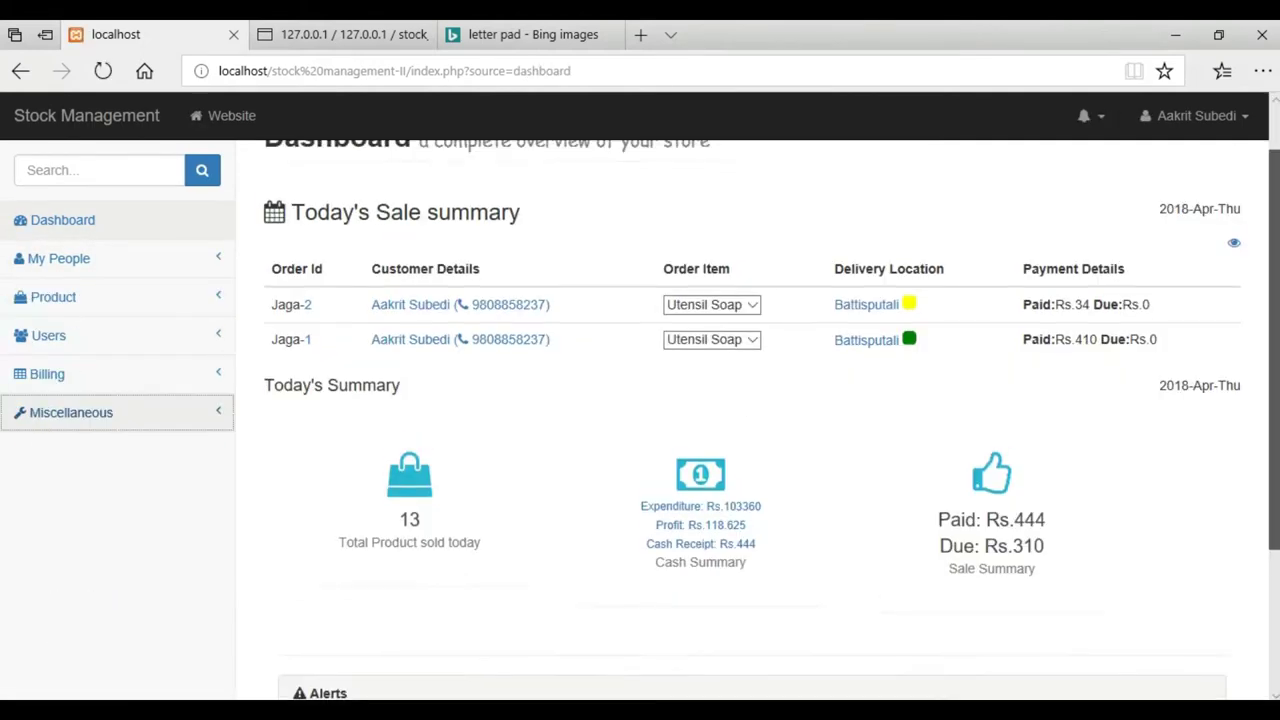
{"action": "scroll", "coordinate": [771, 416], "scroll_direction": "up", "scroll_amount": 1}
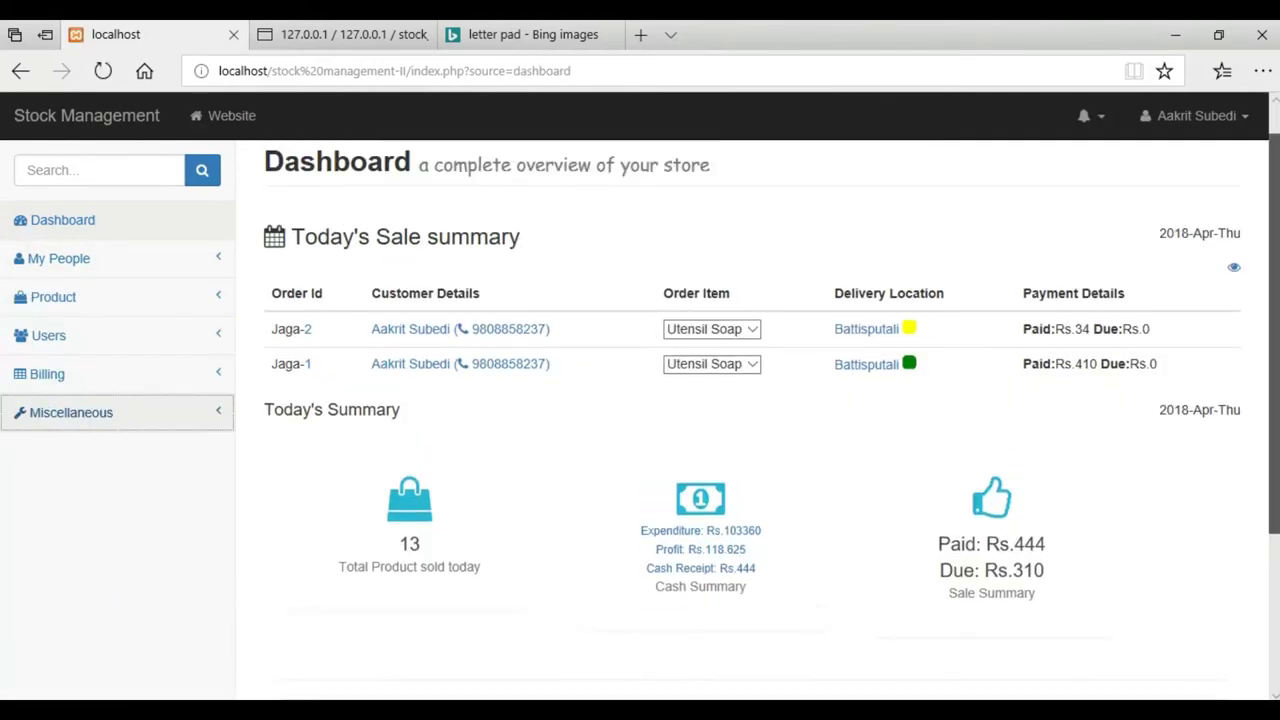
{"action": "left_click", "coordinate": [114, 260]}
{"action": "left_click", "coordinate": [90, 298]}
{"action": "left_click", "coordinate": [366, 172]}
{"action": "left_click", "coordinate": [312, 174]}
Open the Add new contact form with contact type kept as Customers
{"action": "left_click", "coordinate": [96, 335]}
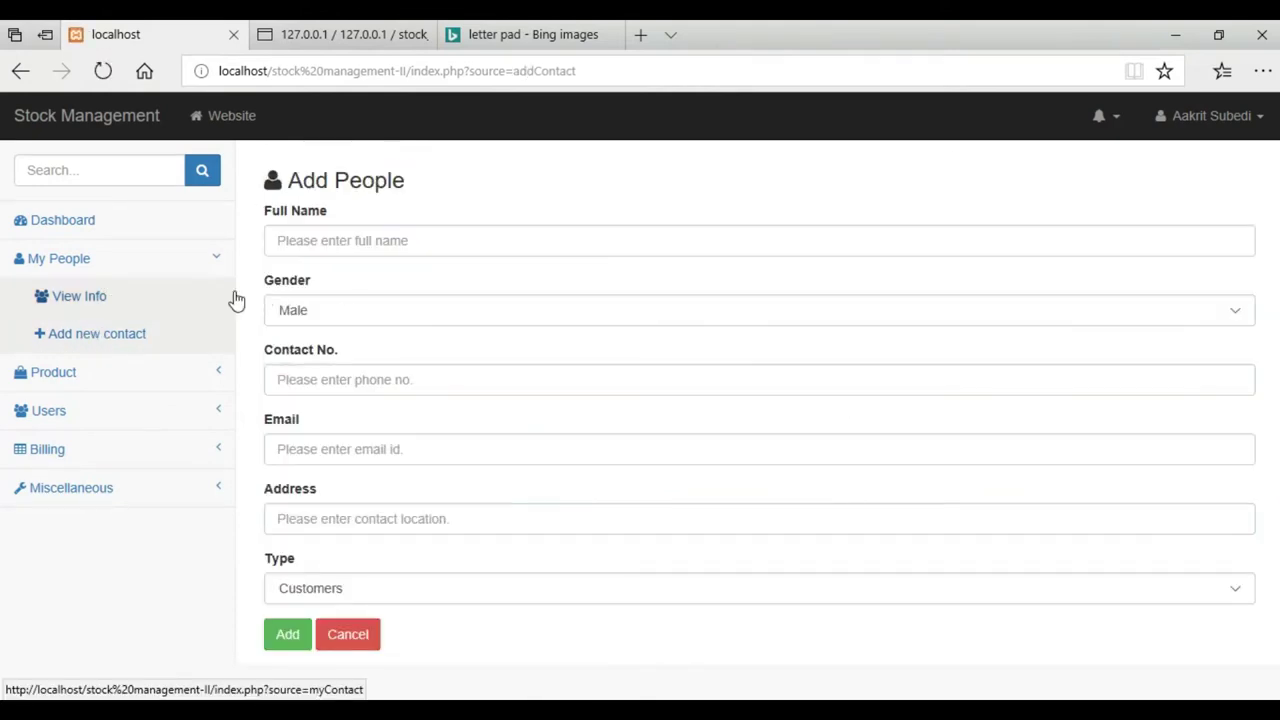
{"action": "left_click", "coordinate": [352, 588]}
{"action": "left_click", "coordinate": [352, 590]}
View and edit Utensil Soap from the product list, then show the graphical stock report
{"action": "left_click", "coordinate": [149, 378]}
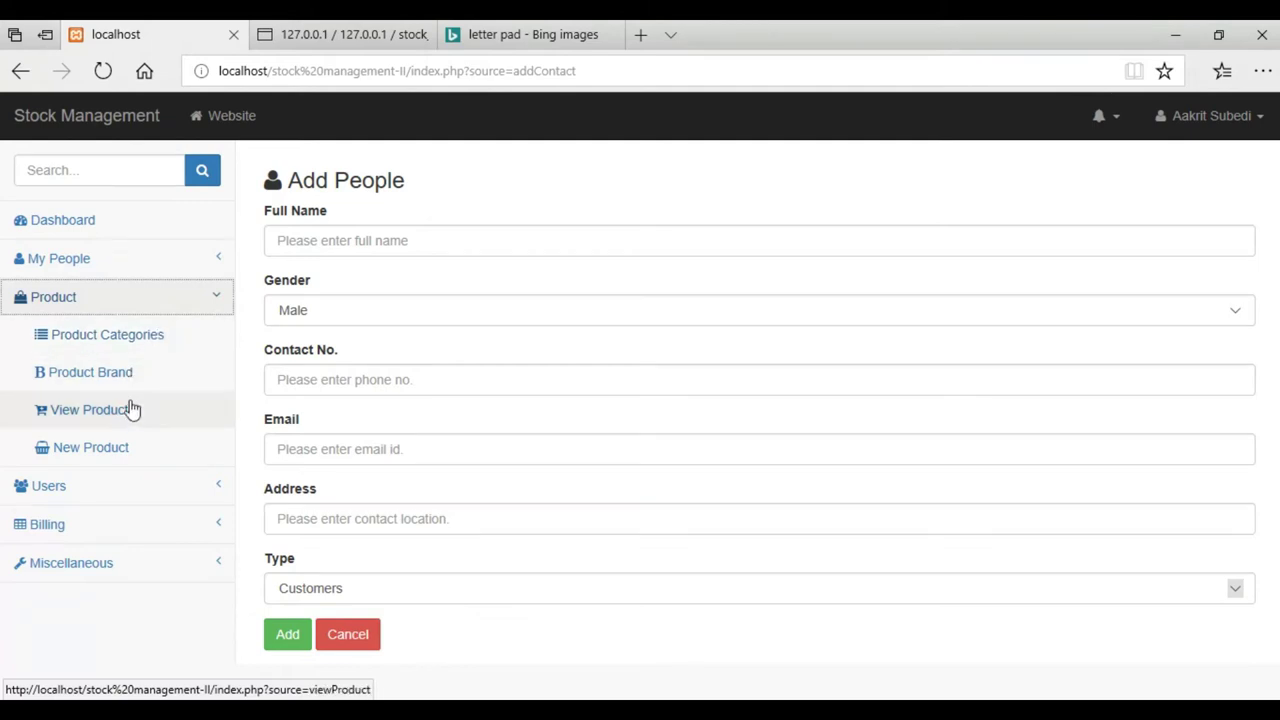
{"action": "left_click", "coordinate": [126, 409]}
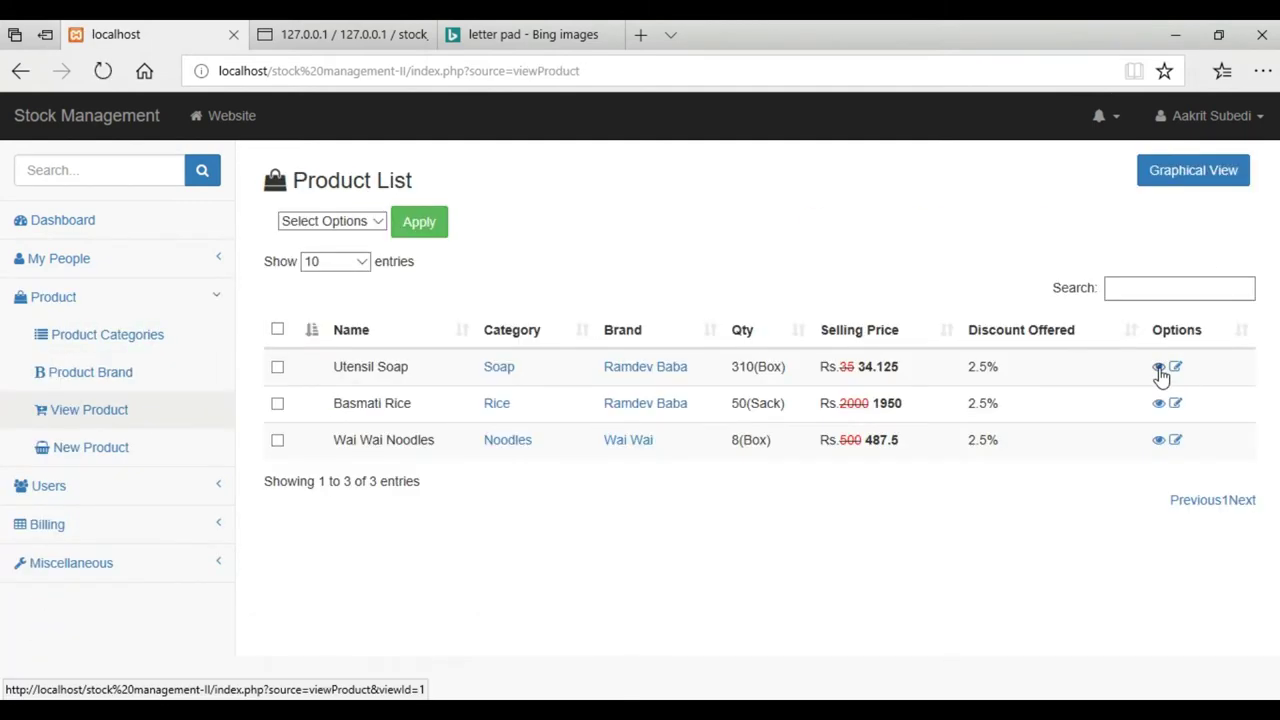
{"action": "left_click", "coordinate": [1158, 368]}
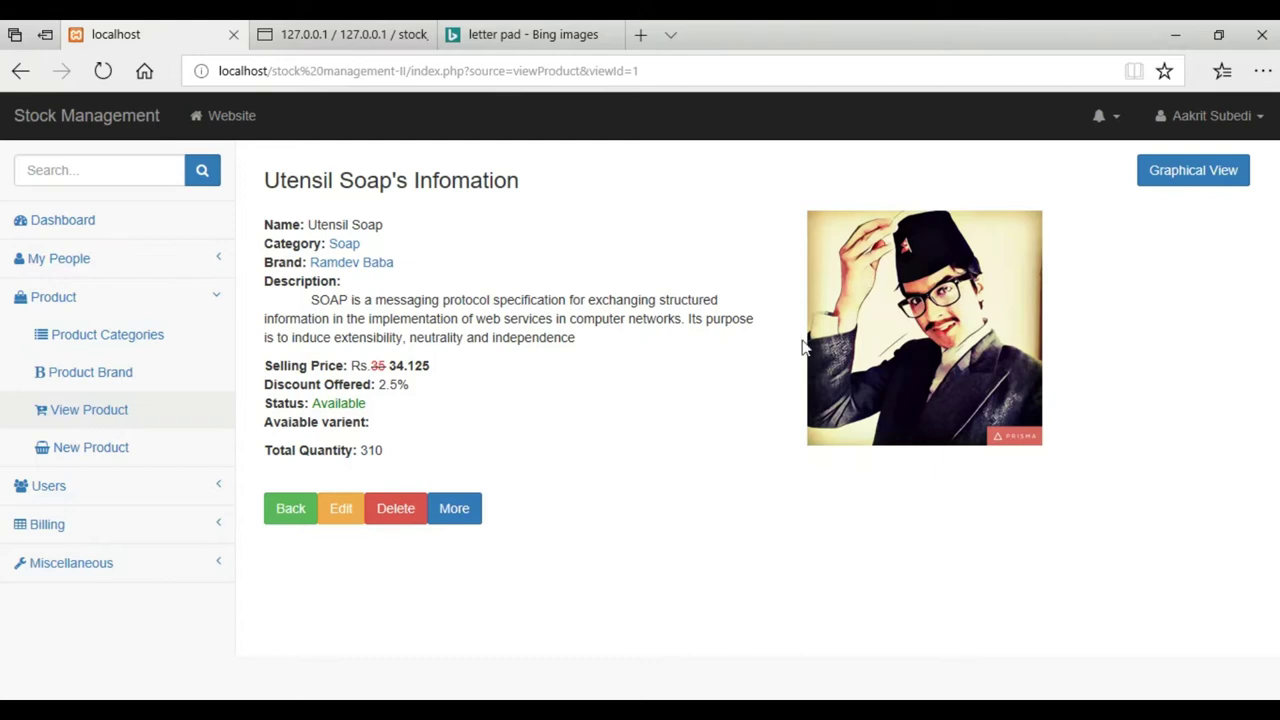
{"action": "double_click", "coordinate": [338, 190]}
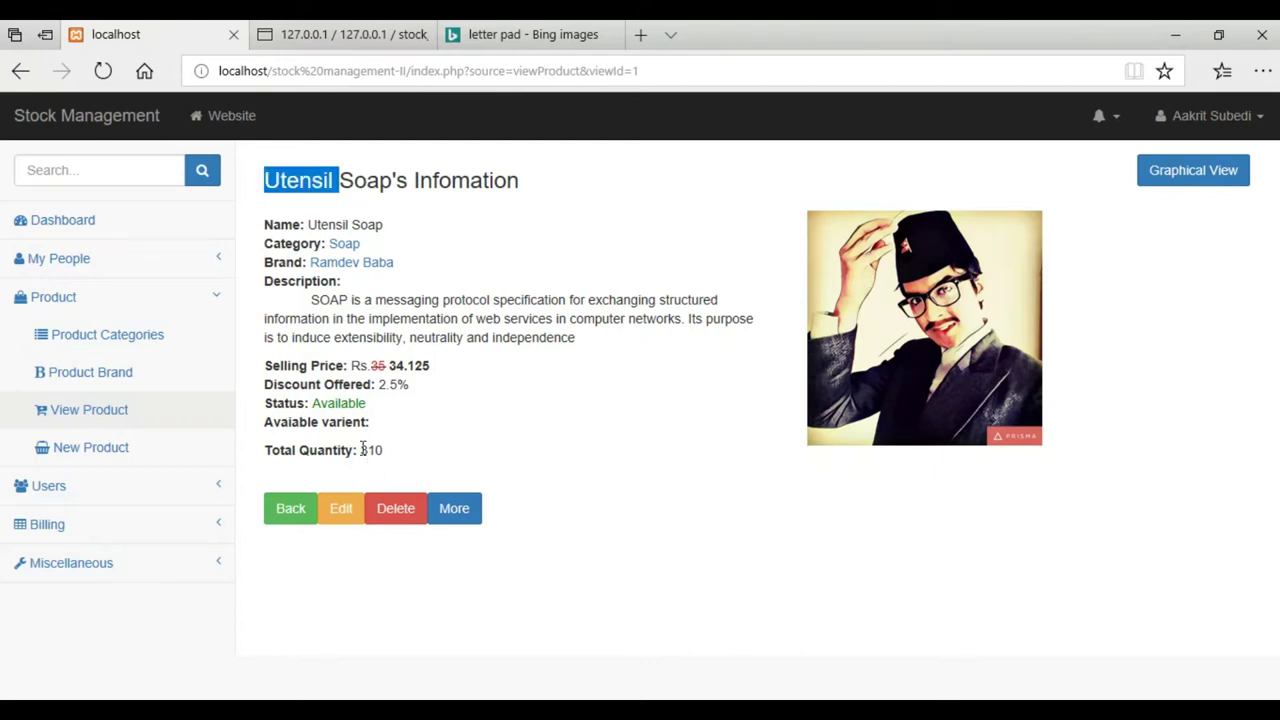
{"action": "left_click", "coordinate": [338, 508]}
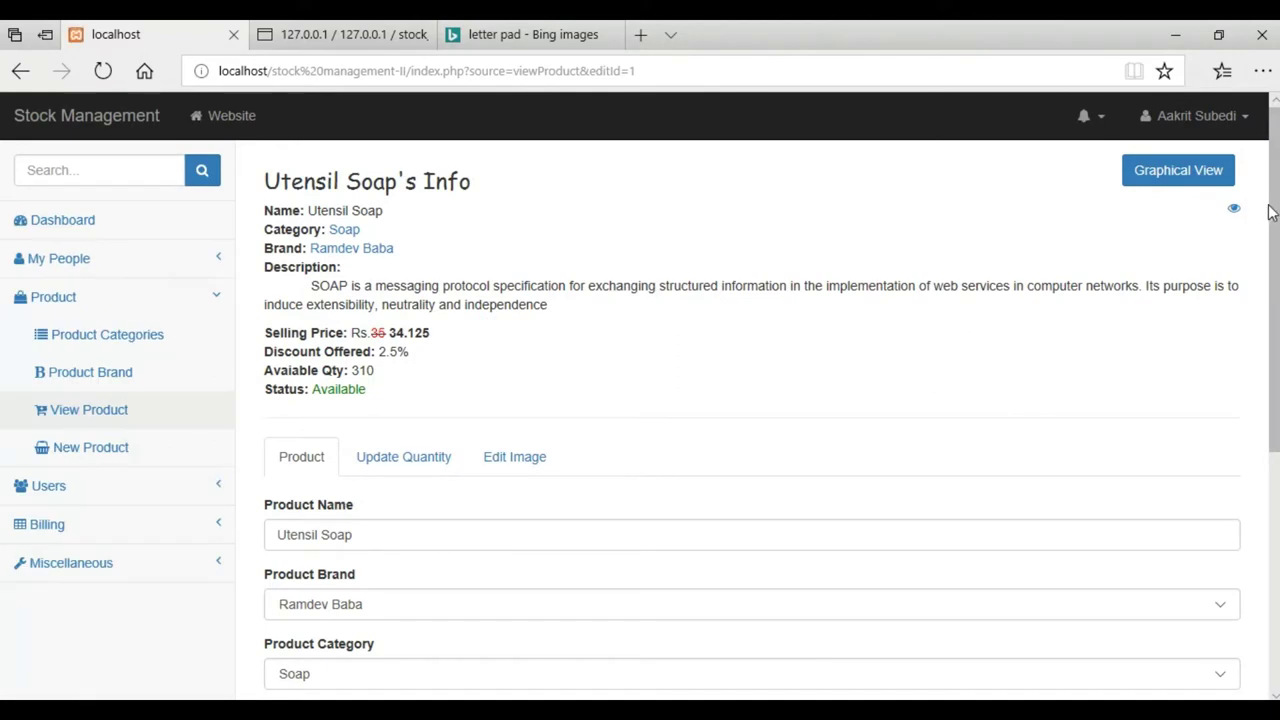
{"action": "left_click", "coordinate": [1155, 175]}
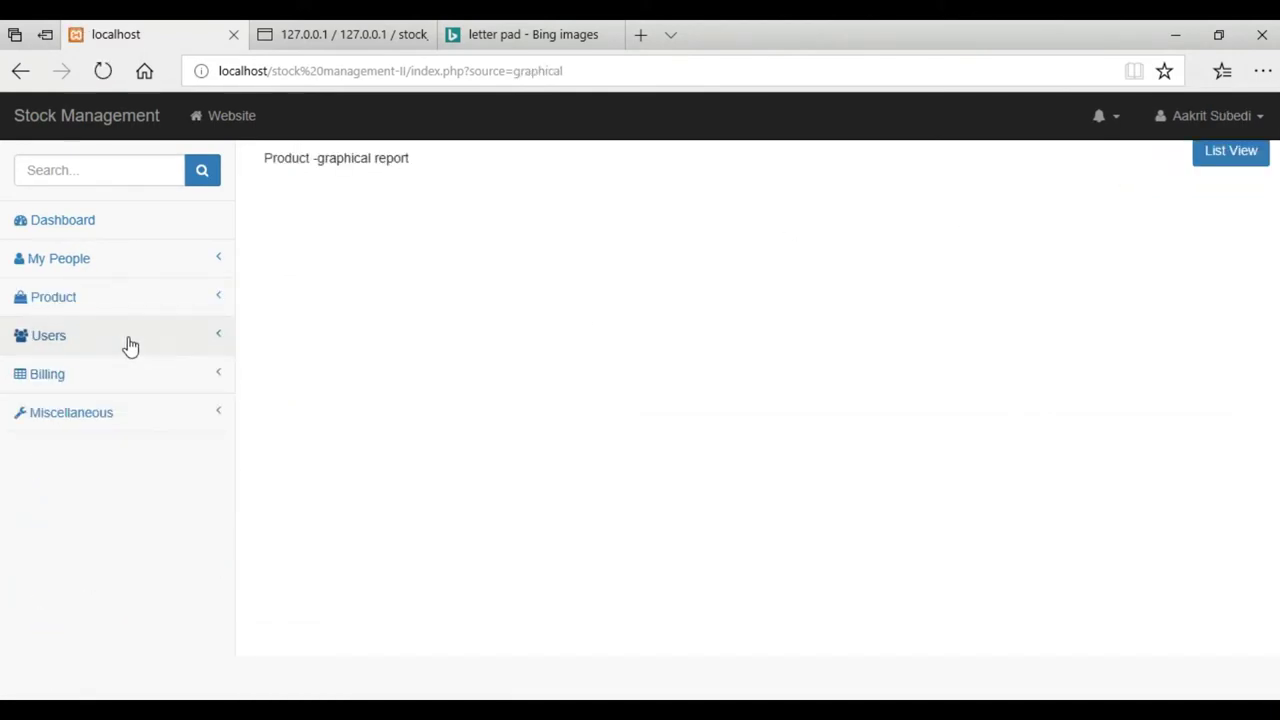
Open previous orders, then the money transaction list, toggling Graphical Report and back to Transaction Table
{"action": "left_click", "coordinate": [109, 374]}
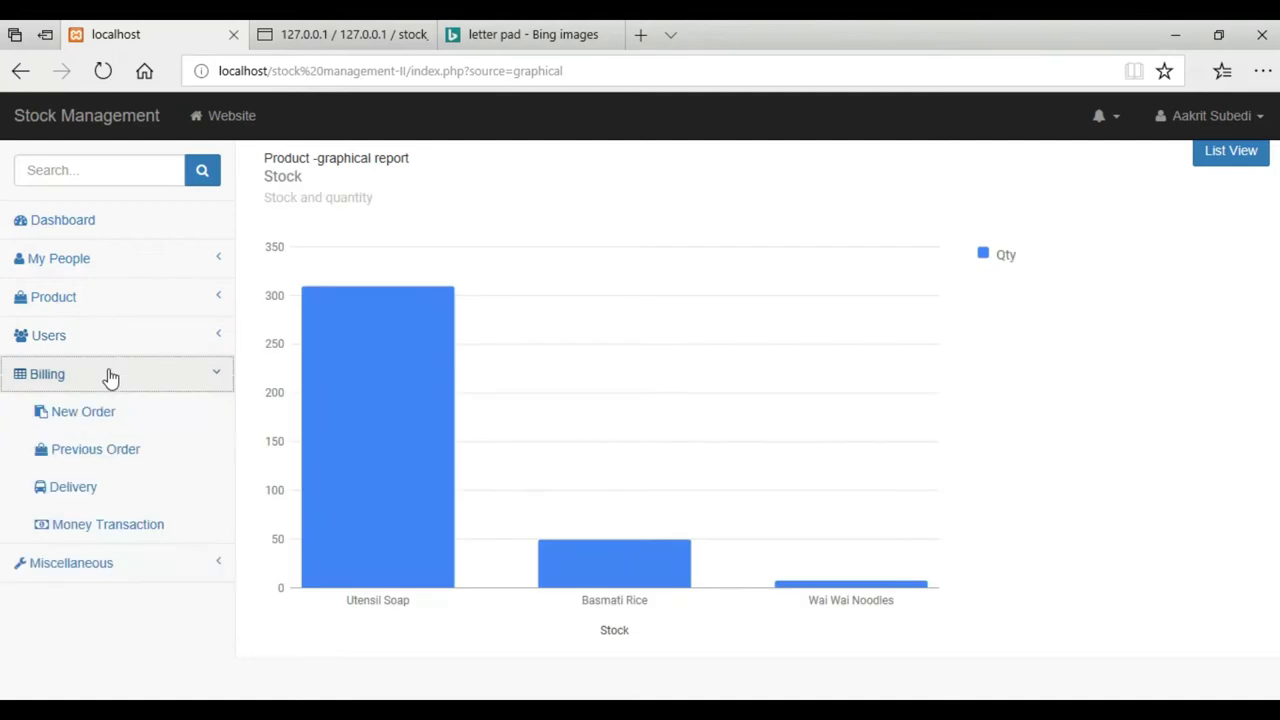
{"action": "left_click", "coordinate": [110, 453]}
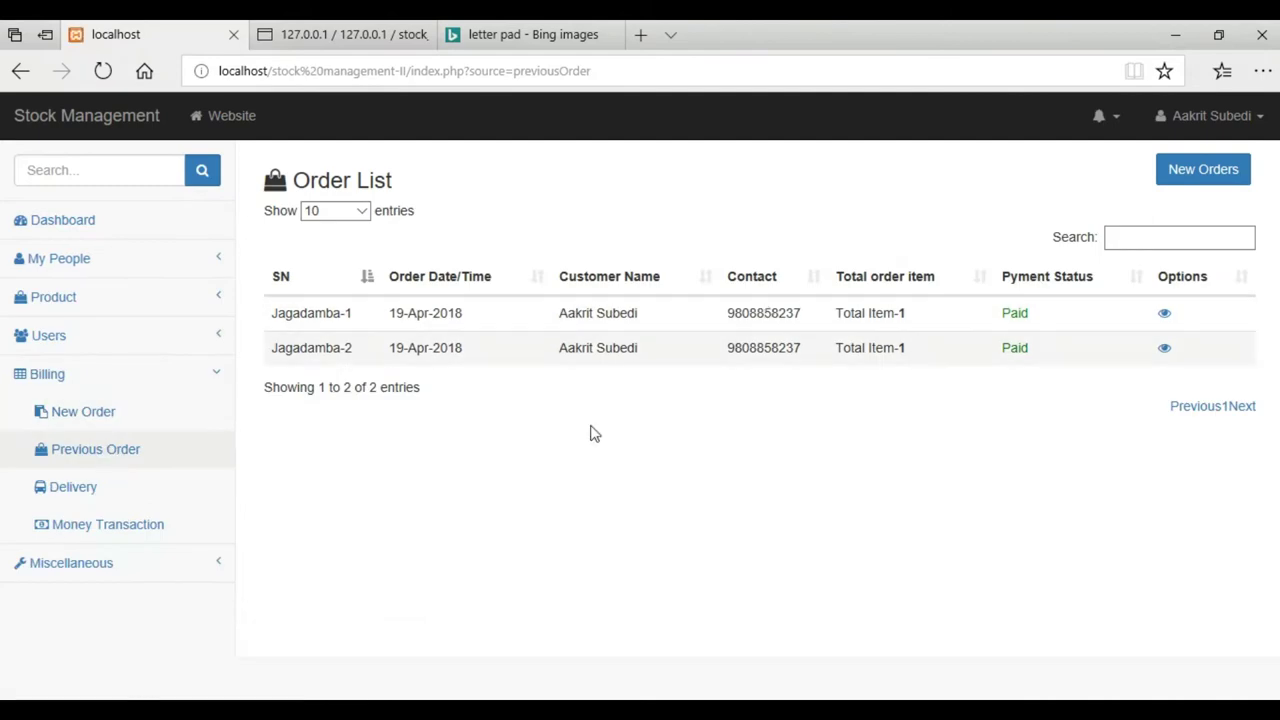
{"action": "left_click", "coordinate": [168, 528]}
{"action": "left_click", "coordinate": [362, 160]}
{"action": "left_click", "coordinate": [340, 205]}
{"action": "left_click", "coordinate": [357, 160]}
{"action": "left_click", "coordinate": [350, 110]}
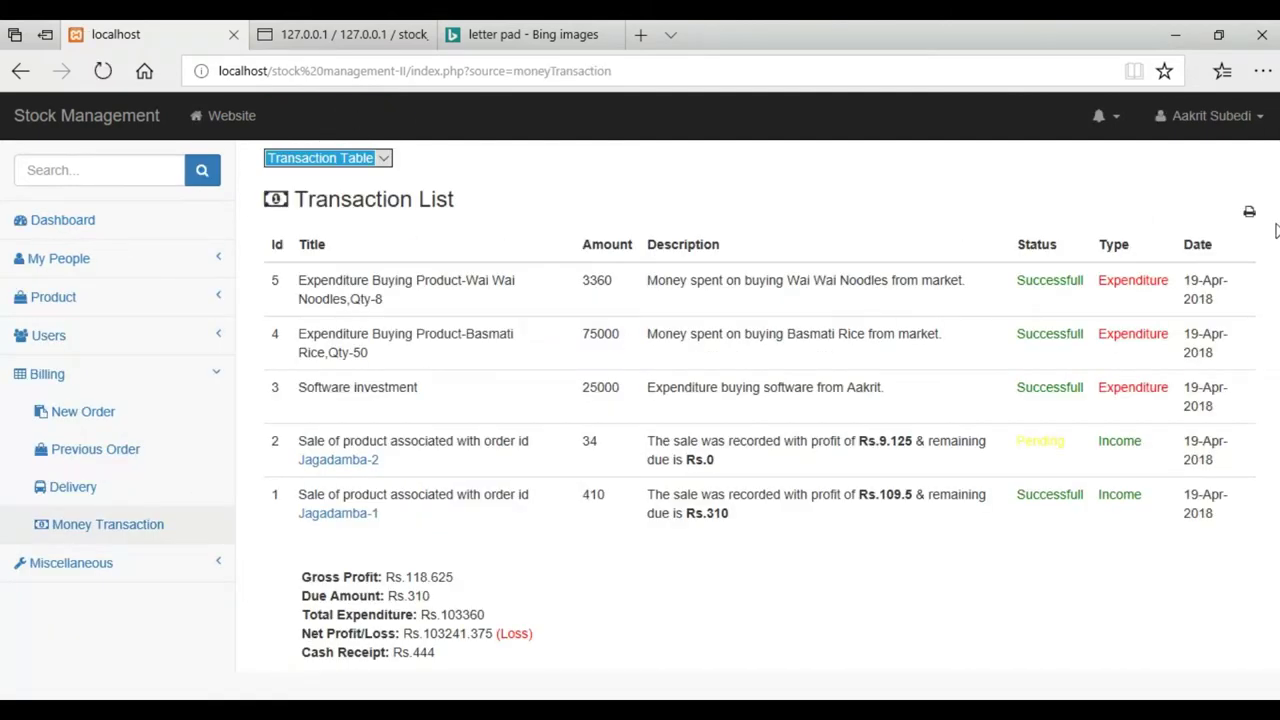
Print-preview the transaction list and close it without printing
{"action": "left_click", "coordinate": [1249, 211]}
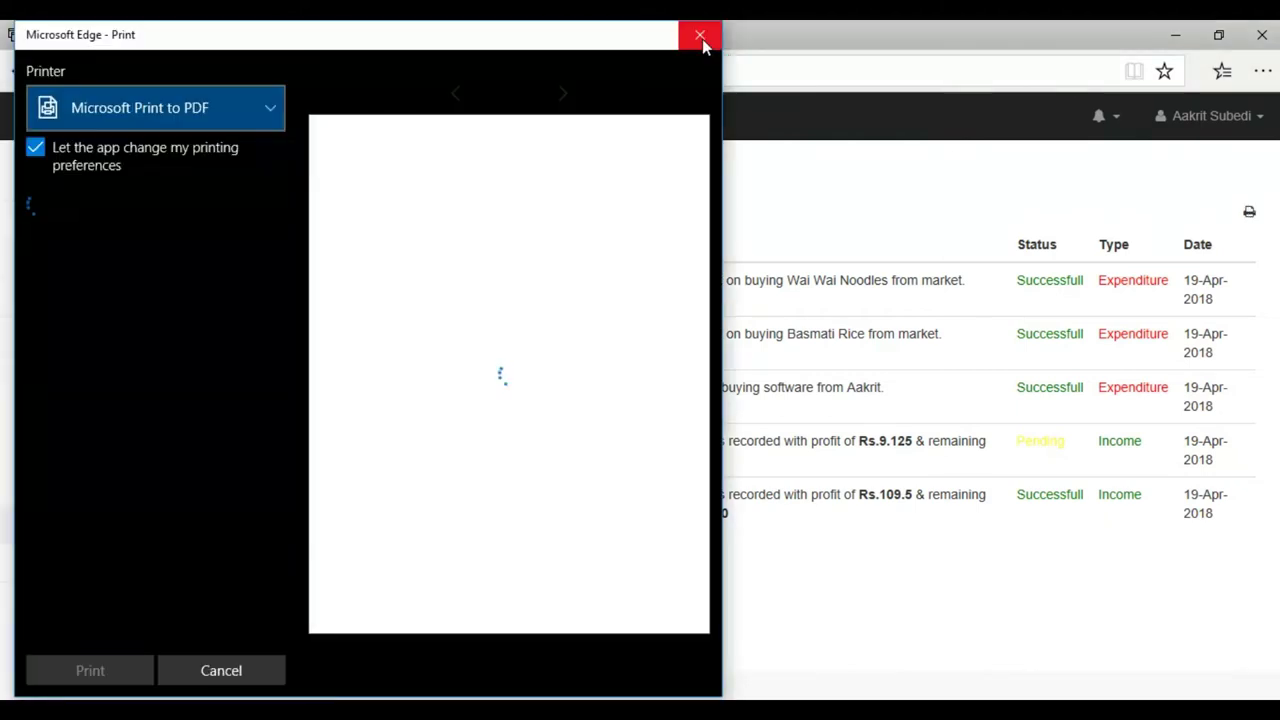
{"action": "left_click_drag", "start_coordinate": [514, 43], "coordinate": [1134, 60]}
{"action": "left_click_drag", "start_coordinate": [832, 45], "coordinate": [375, 40]}
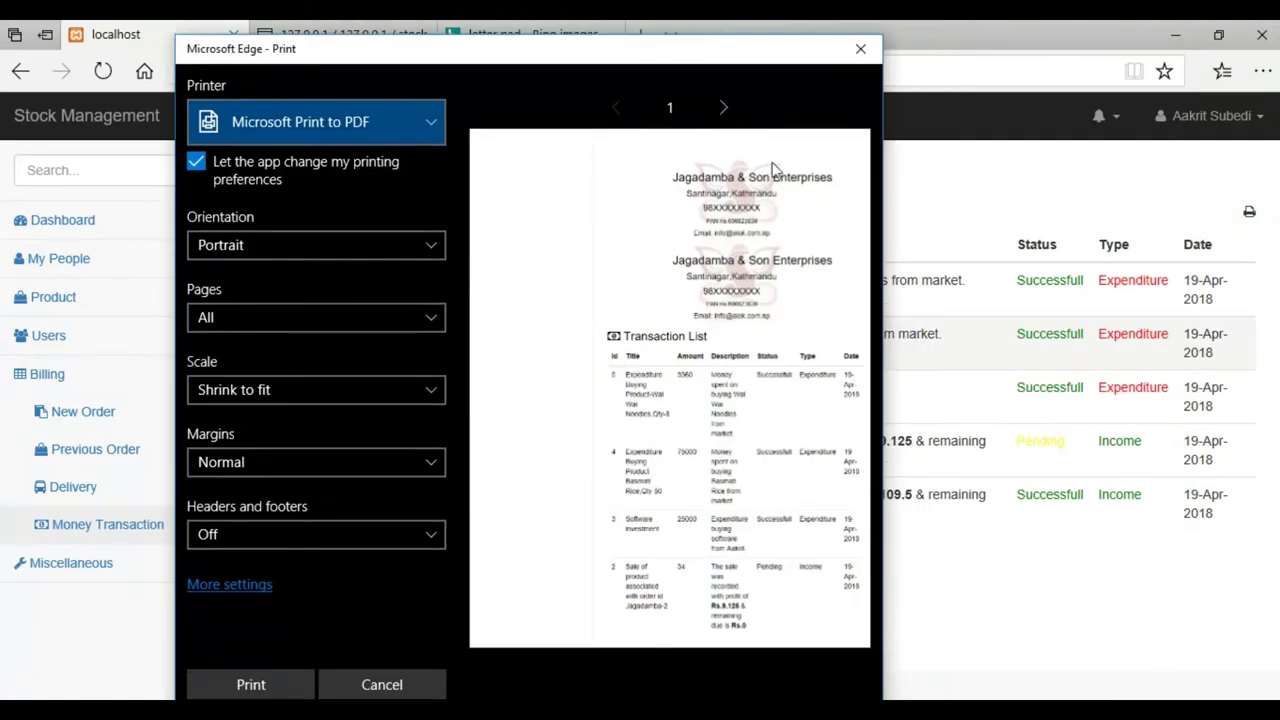
{"action": "left_click", "coordinate": [859, 50]}
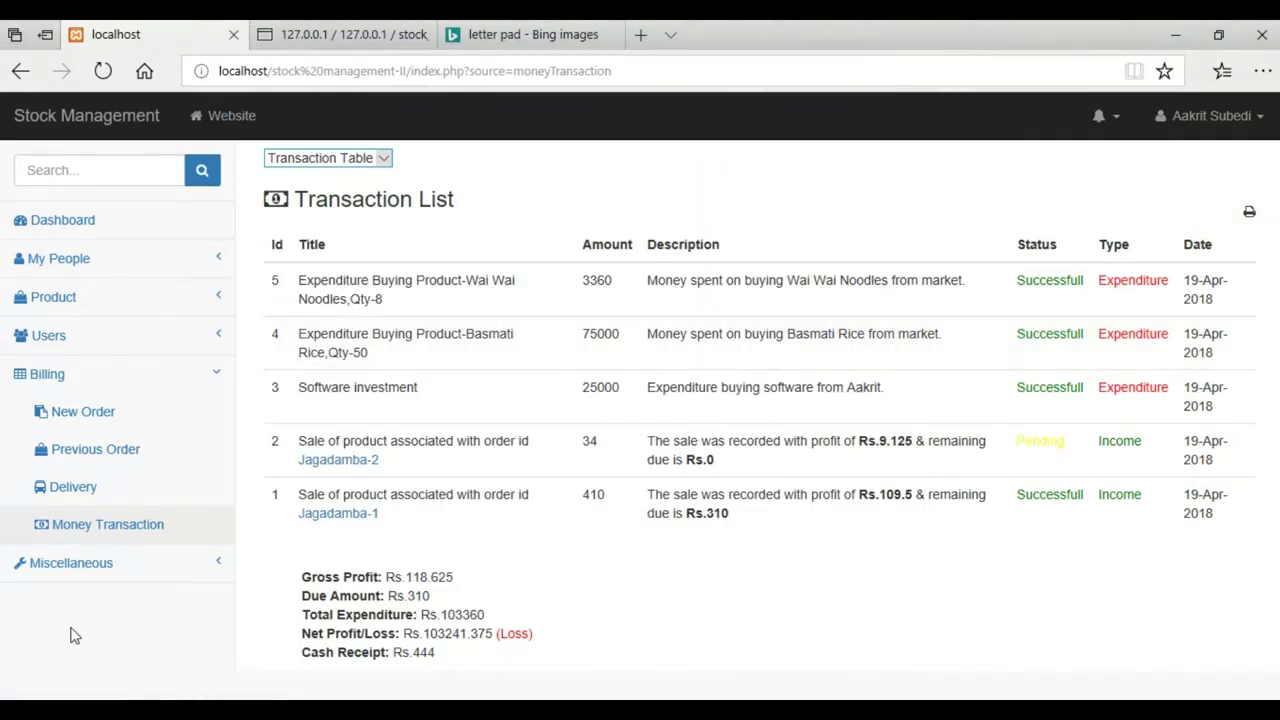
Return to the stock management tab and open Miscellaneous > Letter Pad
{"action": "left_click", "coordinate": [70, 563]}
{"action": "left_click", "coordinate": [525, 34]}
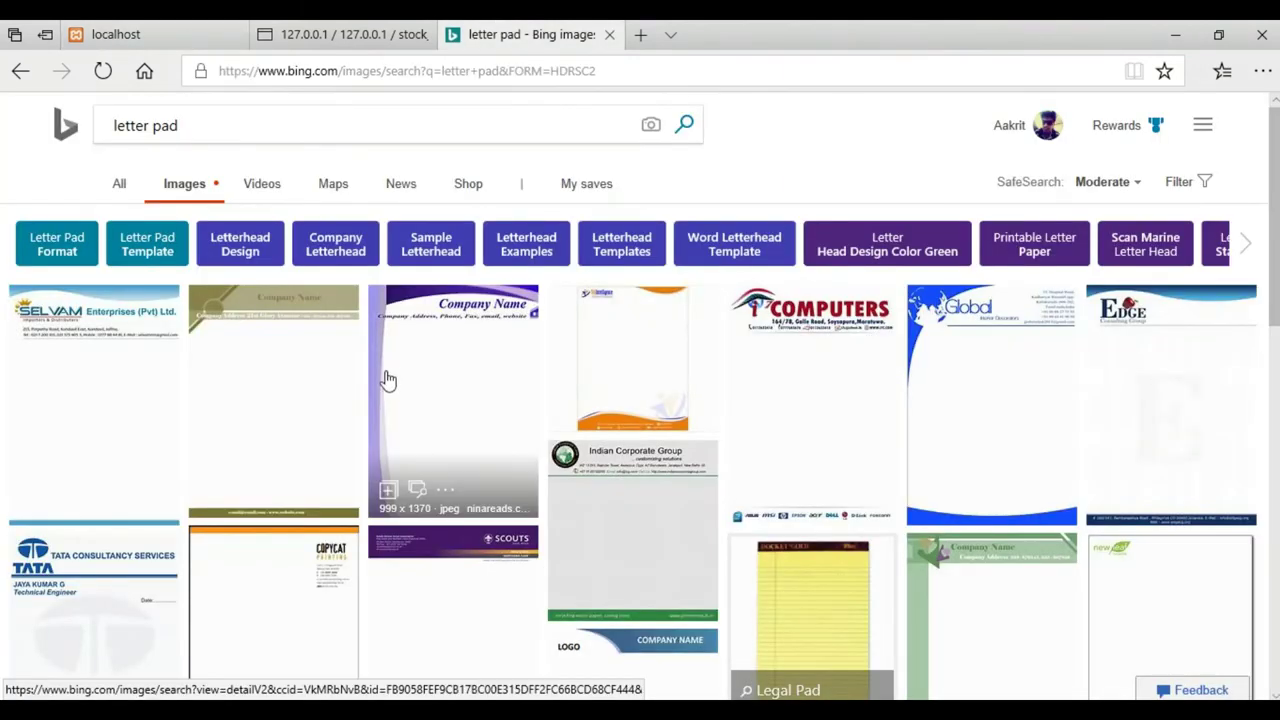
{"action": "left_click", "coordinate": [115, 34]}
{"action": "key", "text": "ctrl+shift+Tab"}
{"action": "left_click", "coordinate": [150, 30]}
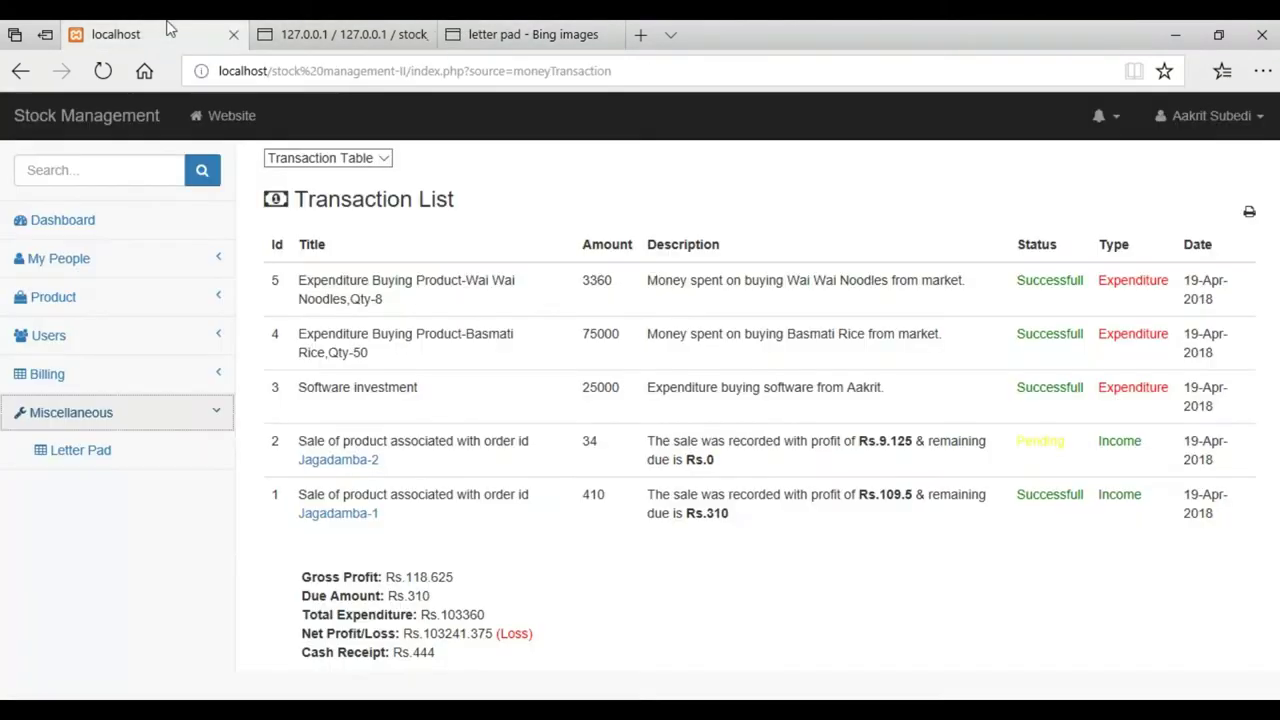
{"action": "left_click", "coordinate": [80, 451]}
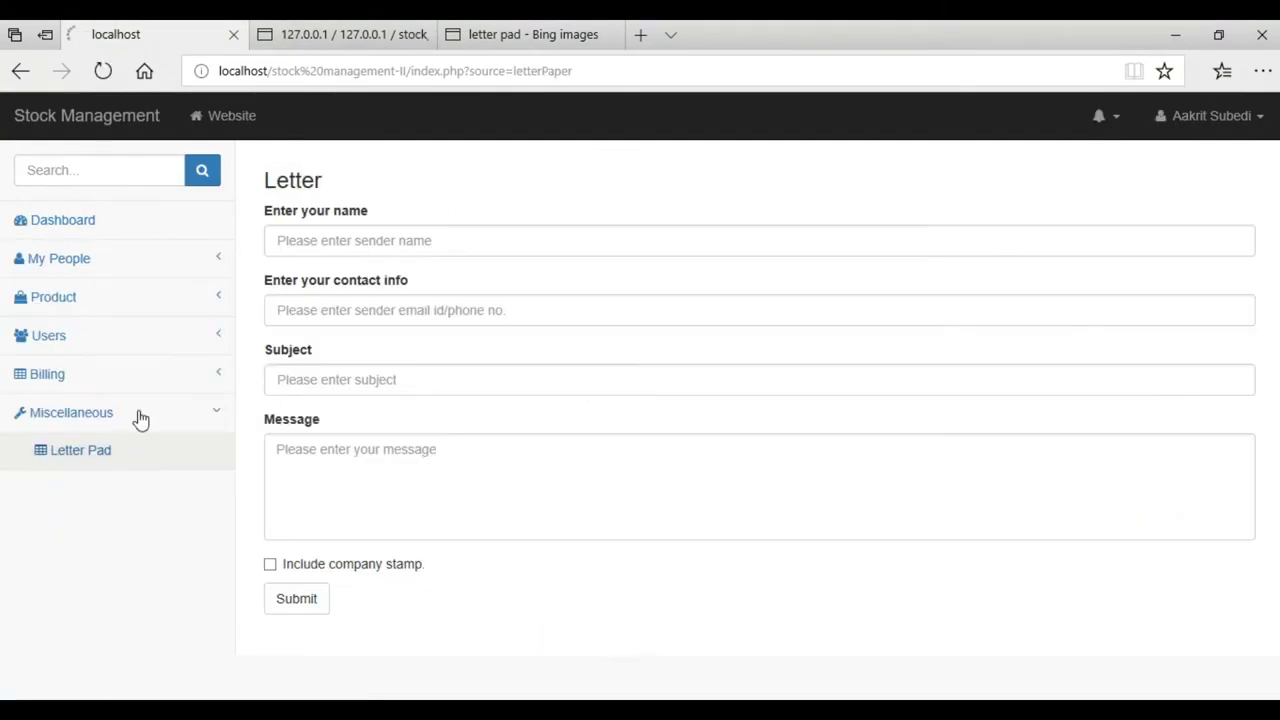
Fill in the sender's name, subject 'Please pay the due on time', Lorem ipsum message, and include the company stamp
{"action": "left_click", "coordinate": [354, 248]}
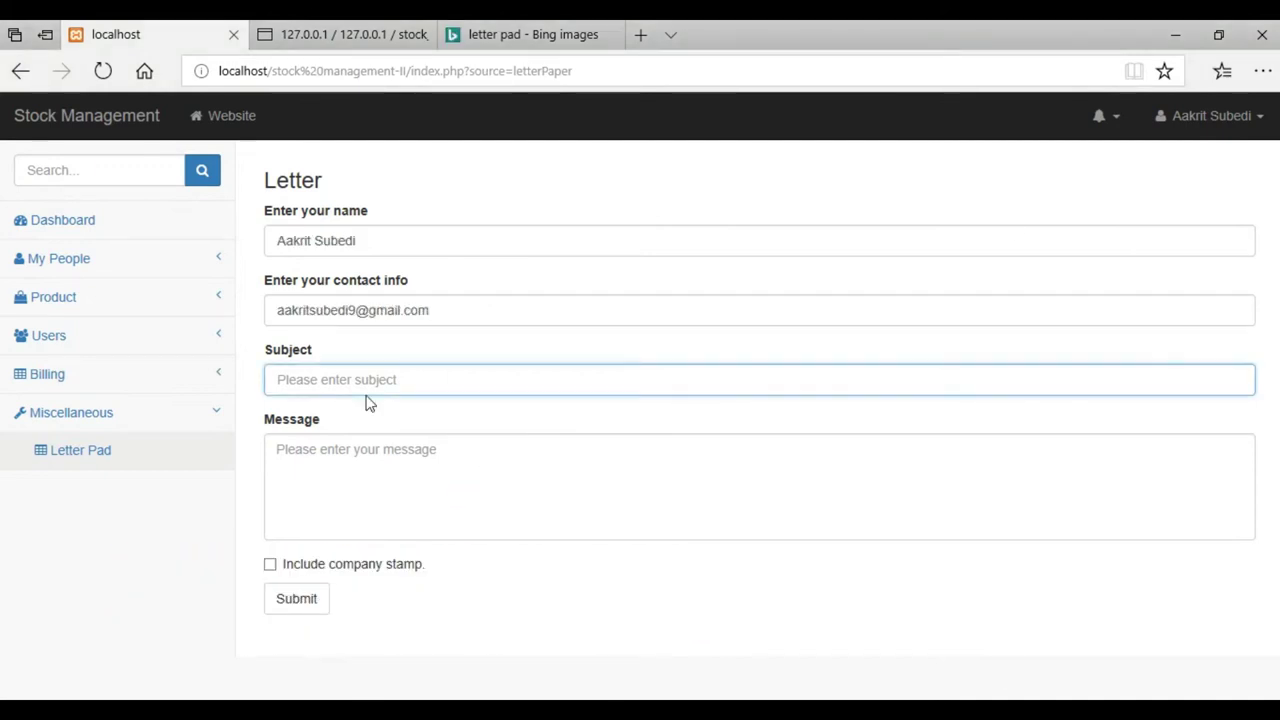
{"action": "left_click", "coordinate": [369, 389]}
{"action": "type", "text": "Please pay the due on time"}
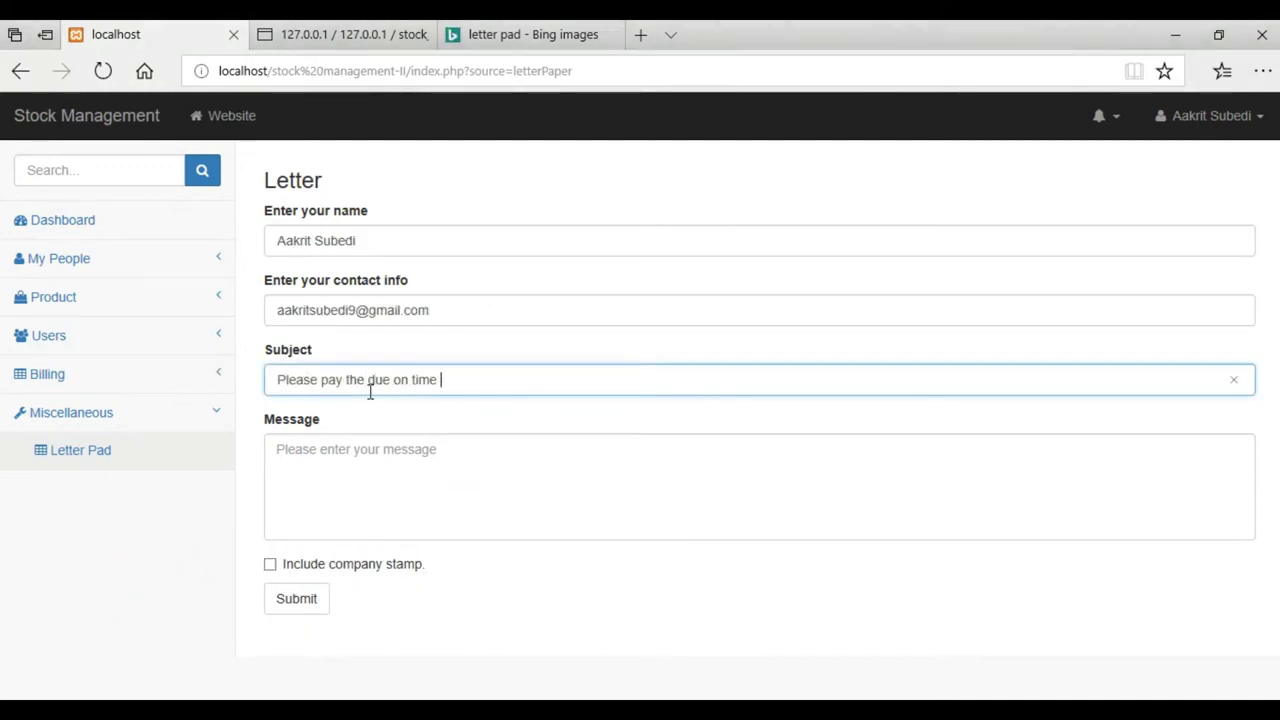
{"action": "key", "text": "Tab"}
{"action": "type", "text": "Lorem ipsum dolor sit amet, consectetur adipisicing elit, sed do eiusmod tempor incididunt ut labore et dolore magna aliqua. Ut enim ad minim veniam, quis nostrud exercitation ullamco laboris nisi ut aliquip ex ea commodo consequat. Duis aute irure dolor in reprehenderit in voluptate velit esse cillum dolore eu fugiat nulla pariatur. Excepteur sint occaecat cupidatat non proident, sunt in culpa qui officia deserunt mollit anim id est laborum."}
{"action": "key", "text": "shift+Tab"}
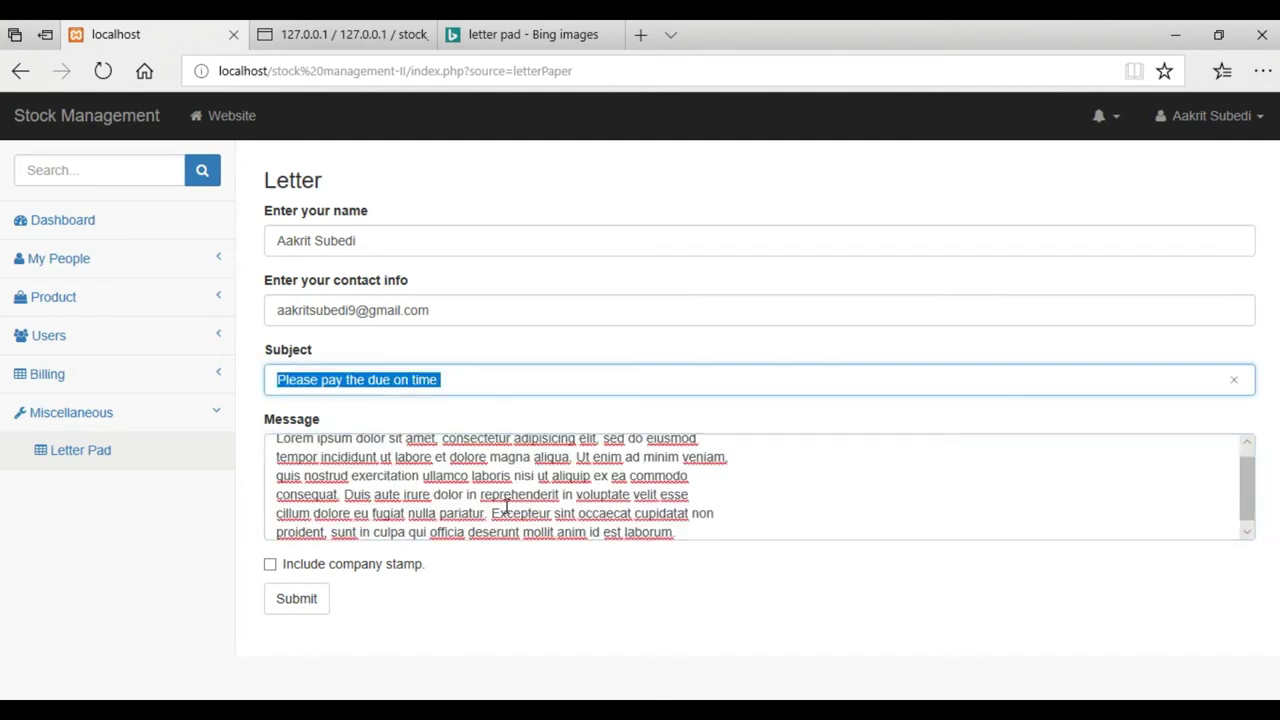
{"action": "scroll", "coordinate": [1248, 486], "scroll_direction": "down", "scroll_amount": 1}
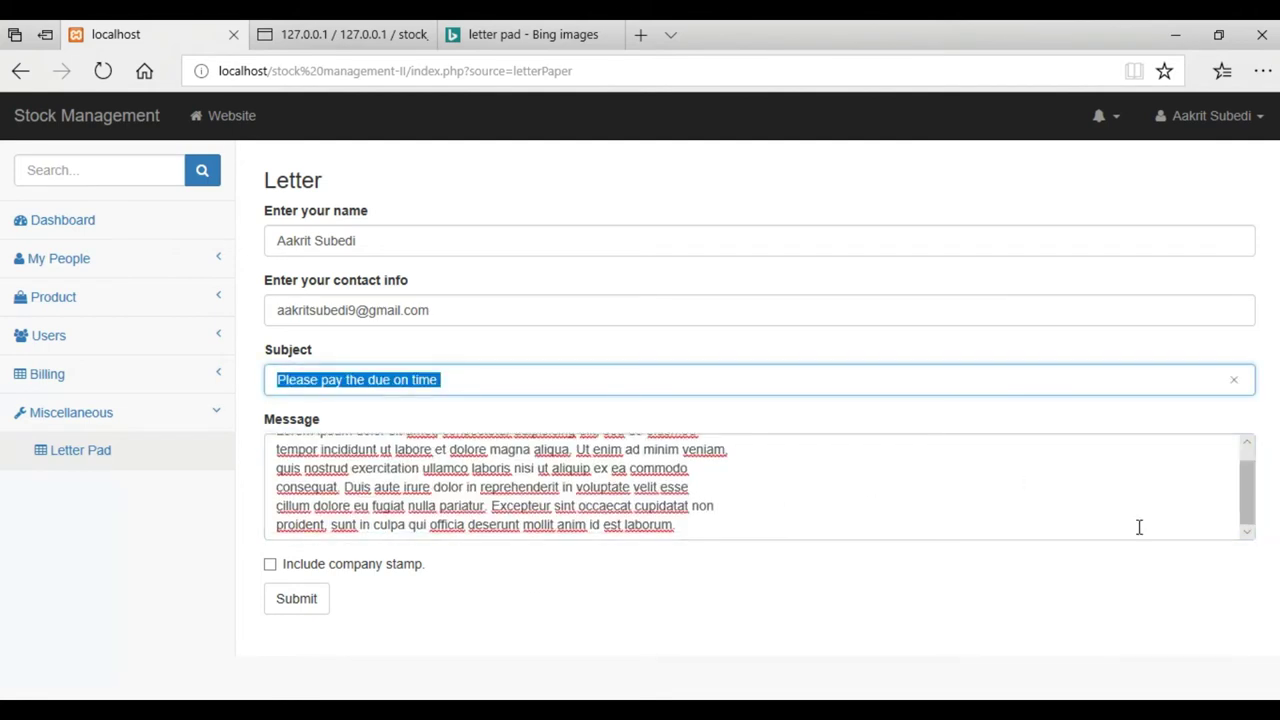
{"action": "left_click", "coordinate": [270, 566]}
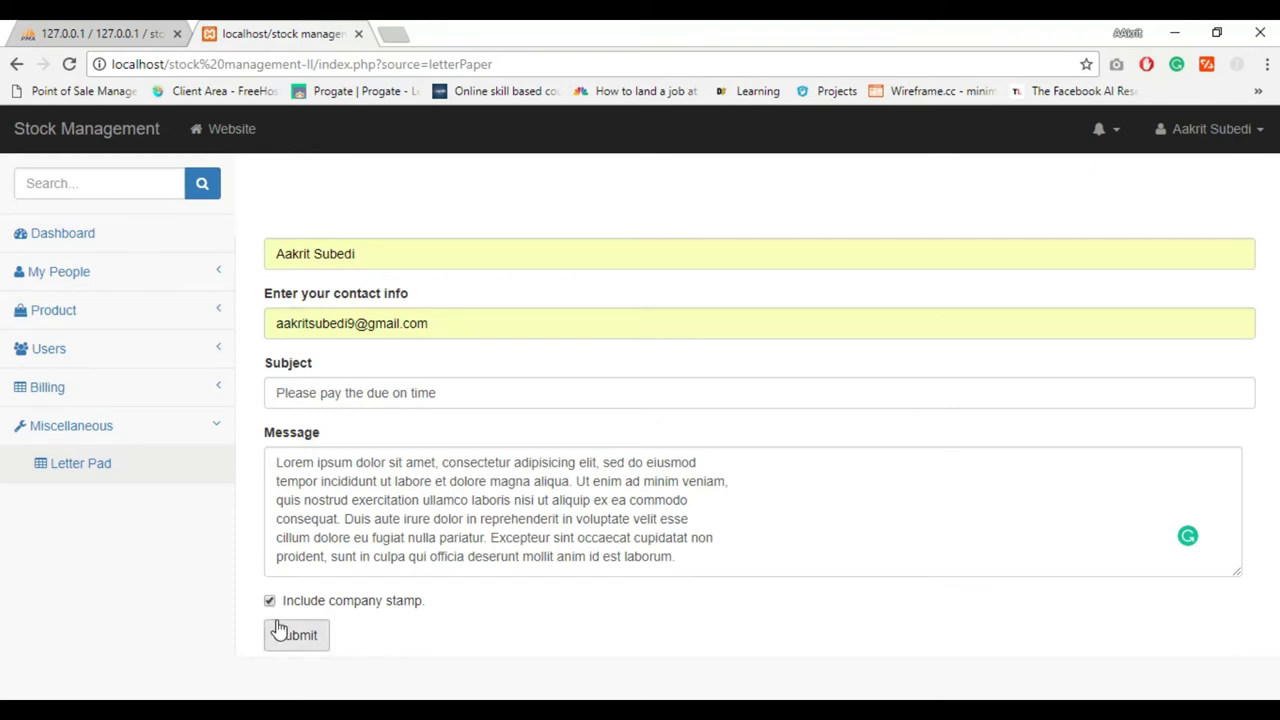
Preview the stamped due-payment letter, start printing it, then cancel with Escape
{"action": "left_click", "coordinate": [285, 635]}
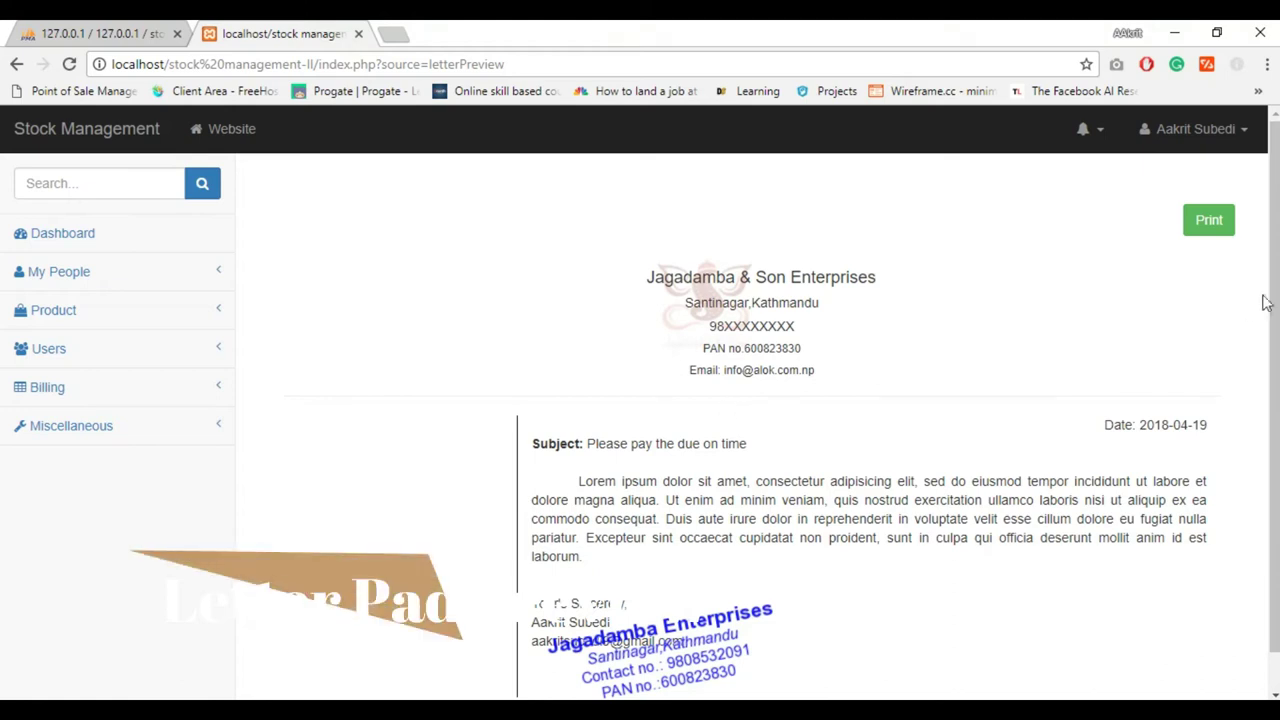
{"action": "scroll", "coordinate": [1274, 368], "scroll_direction": "down", "scroll_amount": 1}
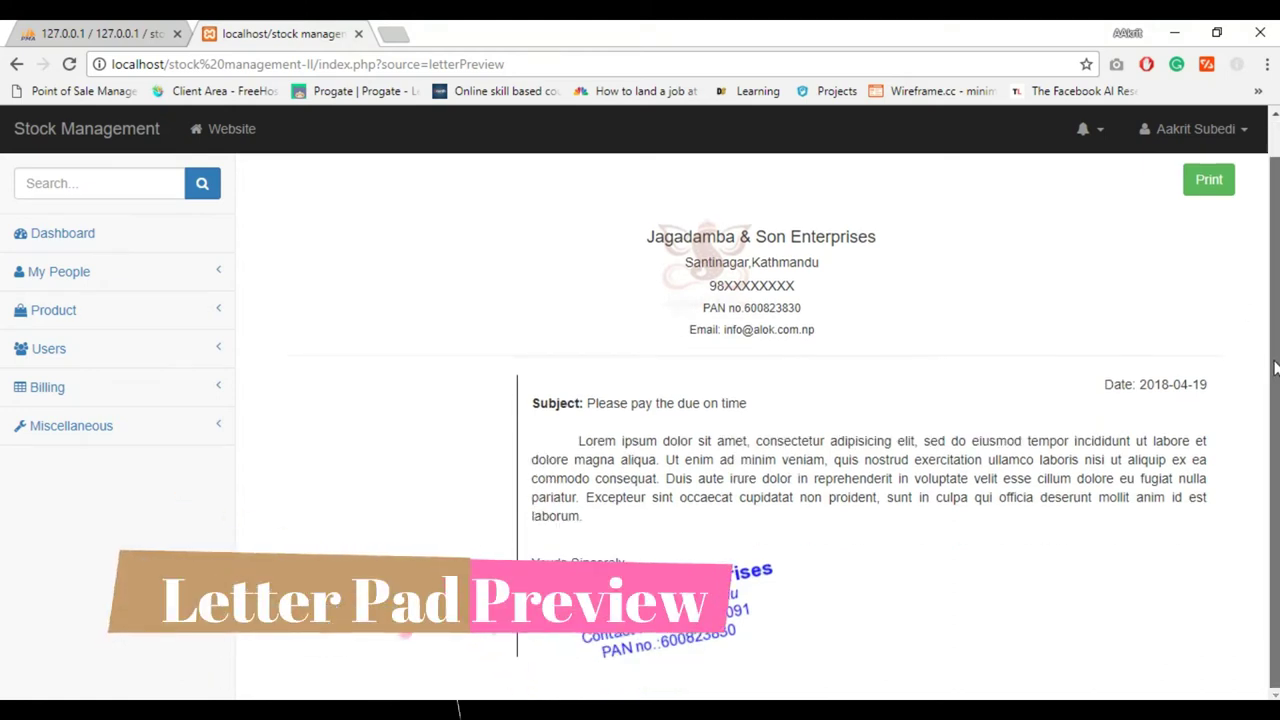
{"action": "triple_click", "coordinate": [920, 363]}
{"action": "left_click", "coordinate": [911, 342]}
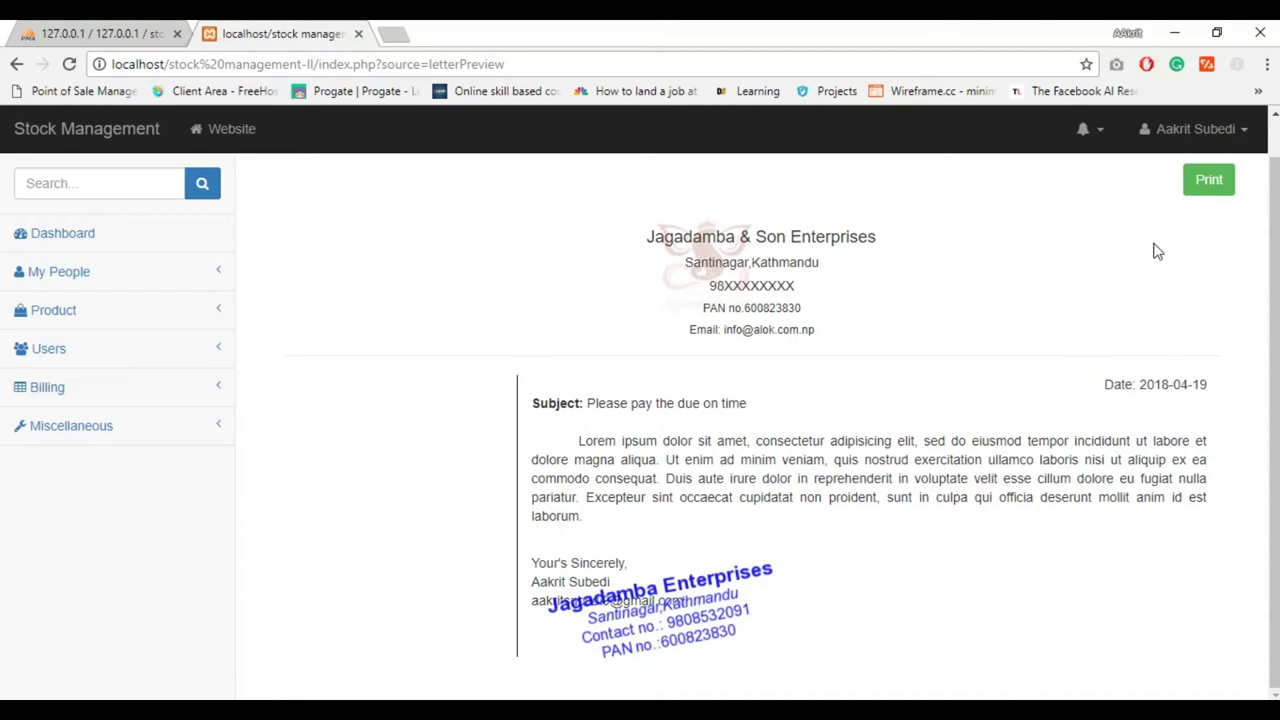
{"action": "left_click", "coordinate": [1191, 192]}
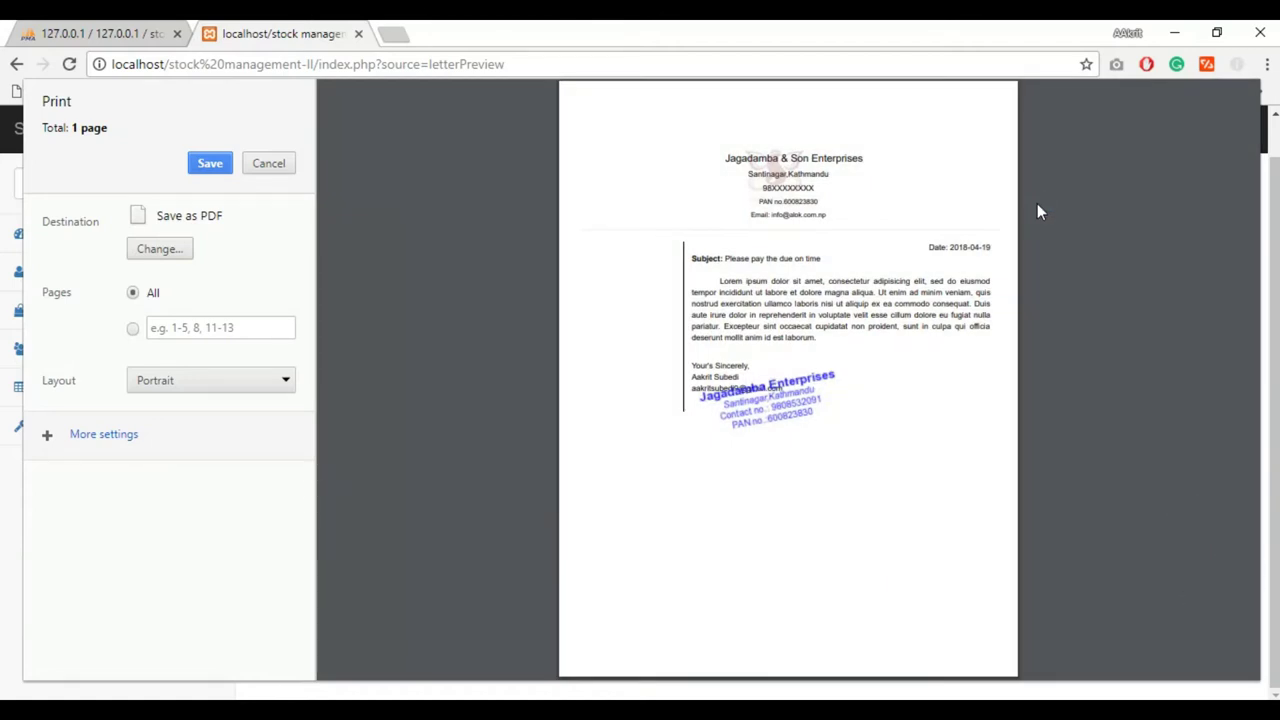
{"action": "key", "text": "Escape"}
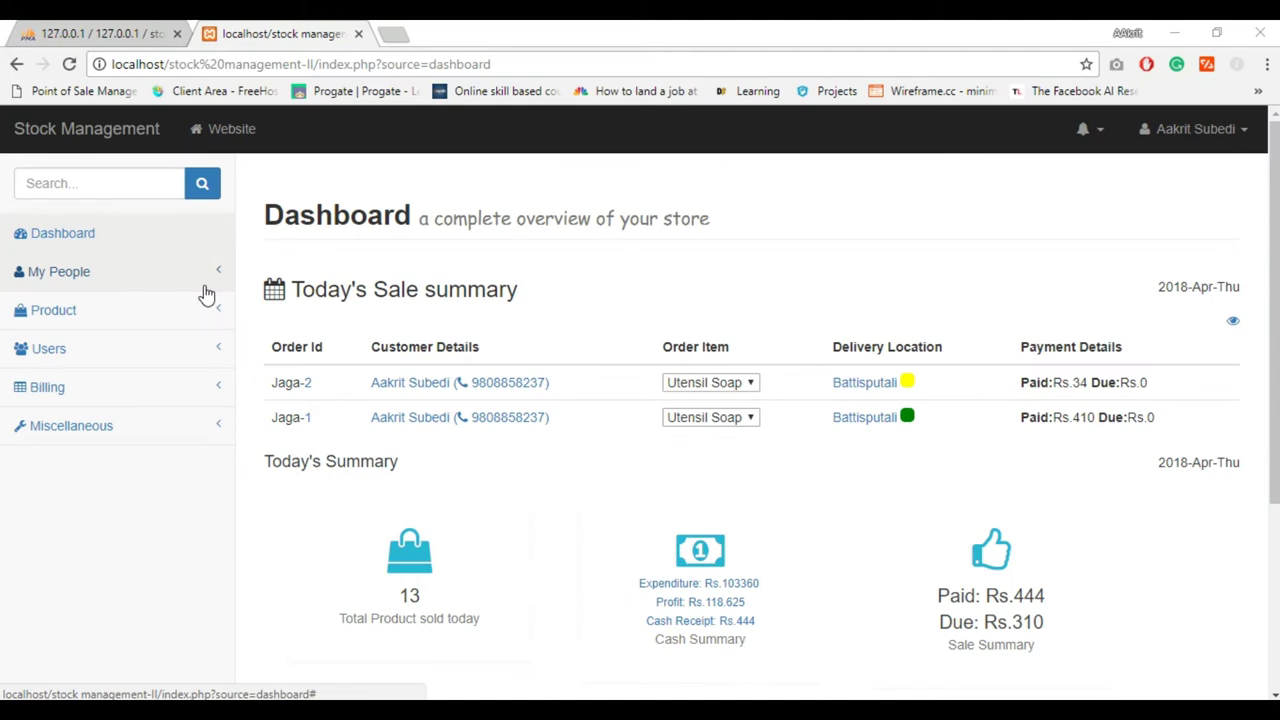
Add a new customer contact, filling in the full name and address, and save it
{"action": "left_click", "coordinate": [110, 272]}
{"action": "left_click", "coordinate": [117, 312]}
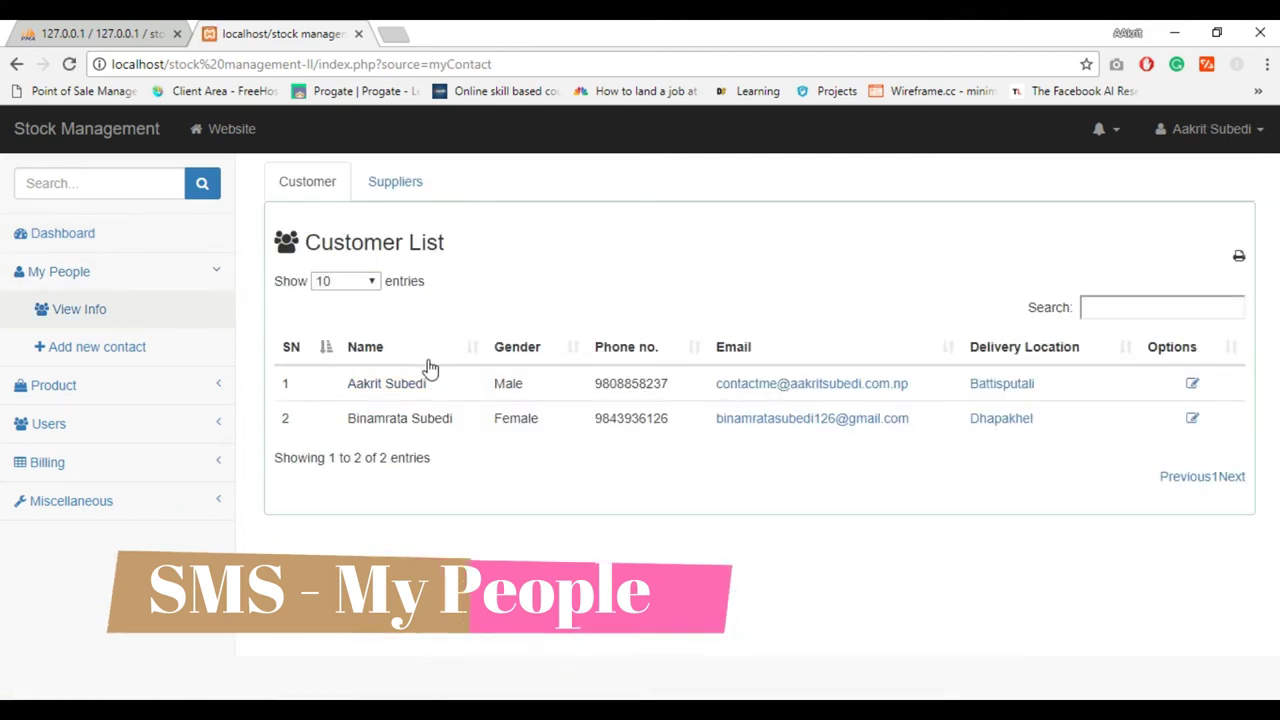
{"action": "left_click", "coordinate": [403, 178]}
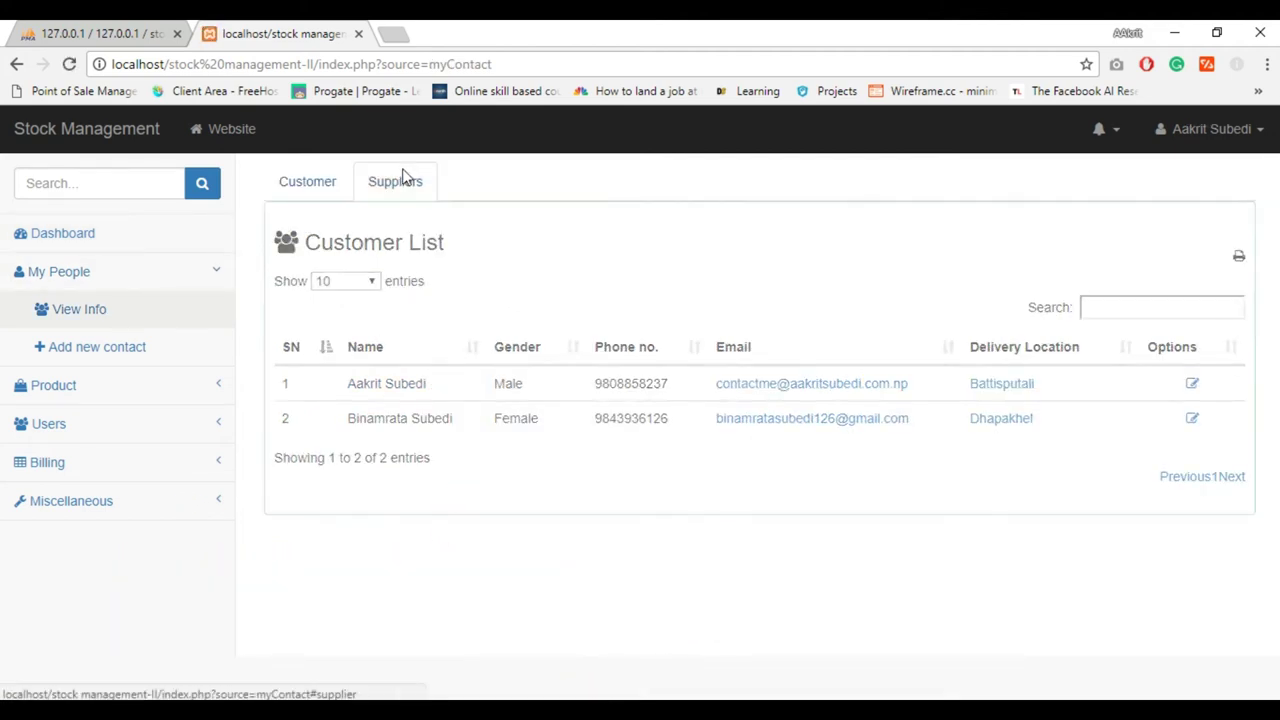
{"action": "left_click", "coordinate": [150, 345]}
{"action": "left_click", "coordinate": [395, 254]}
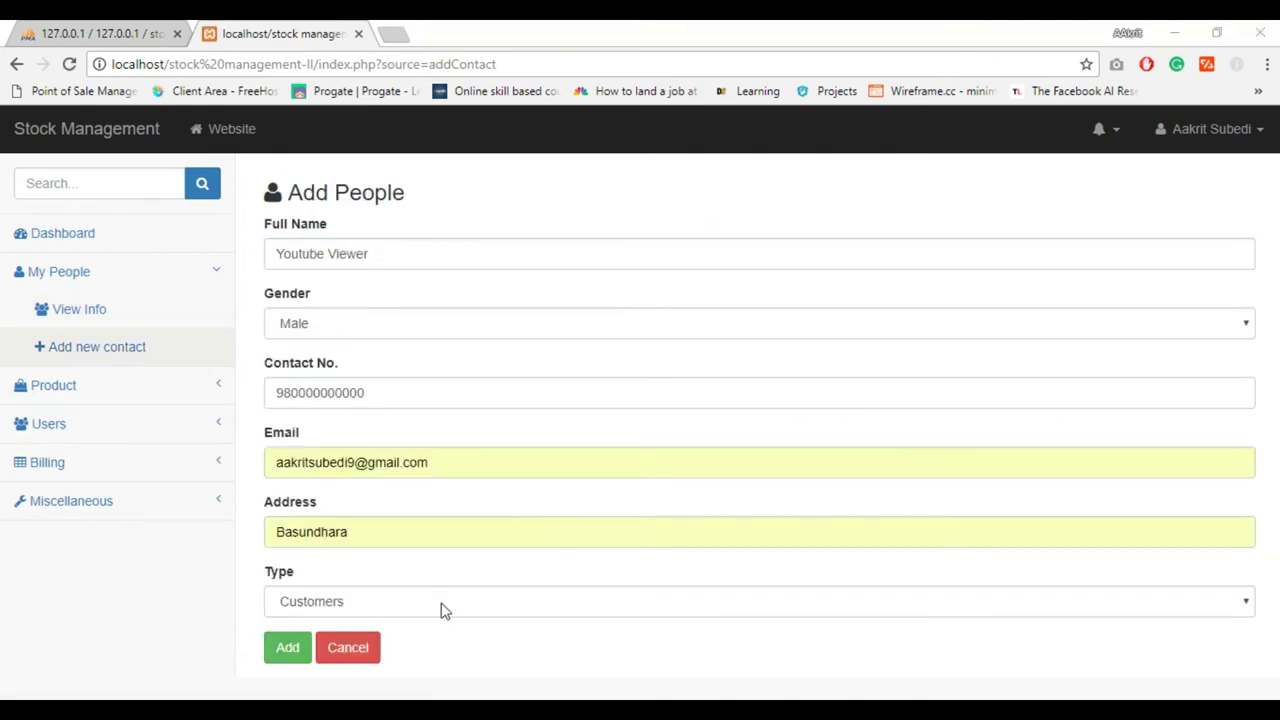
{"action": "left_click", "coordinate": [278, 656]}
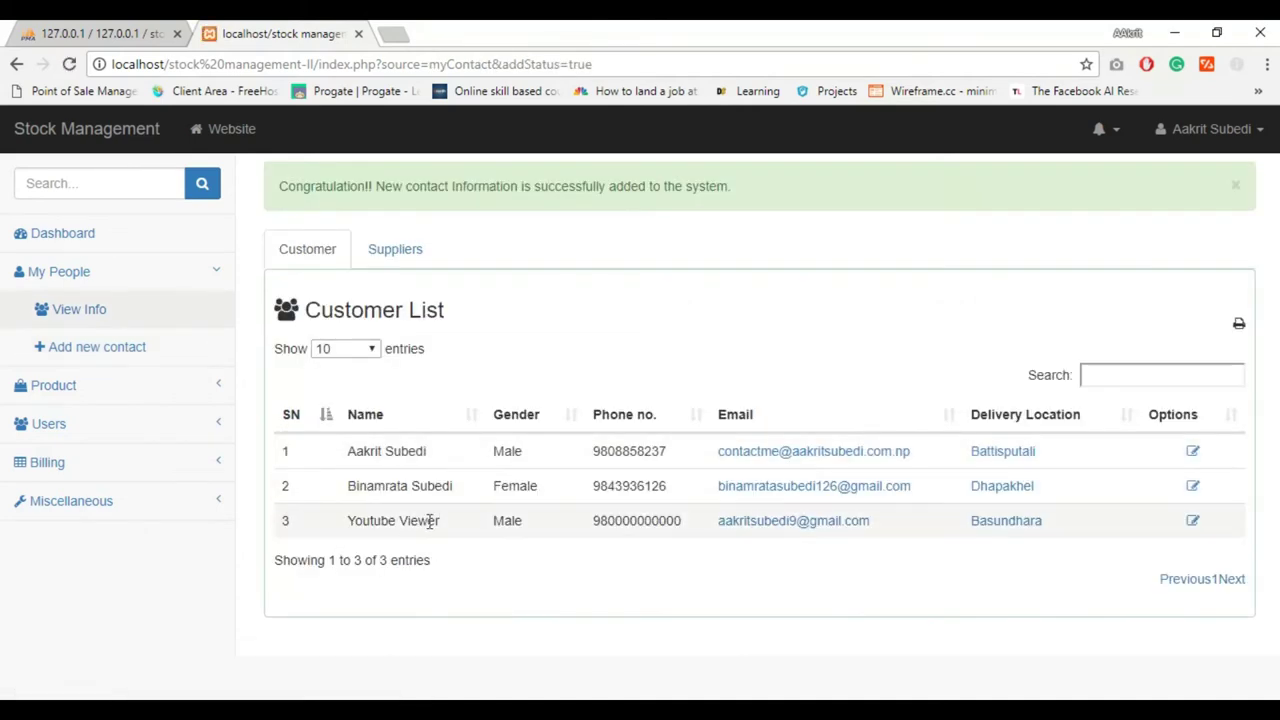
Change the new customer's gender to Female and save the edit
{"action": "left_click", "coordinate": [1191, 528]}
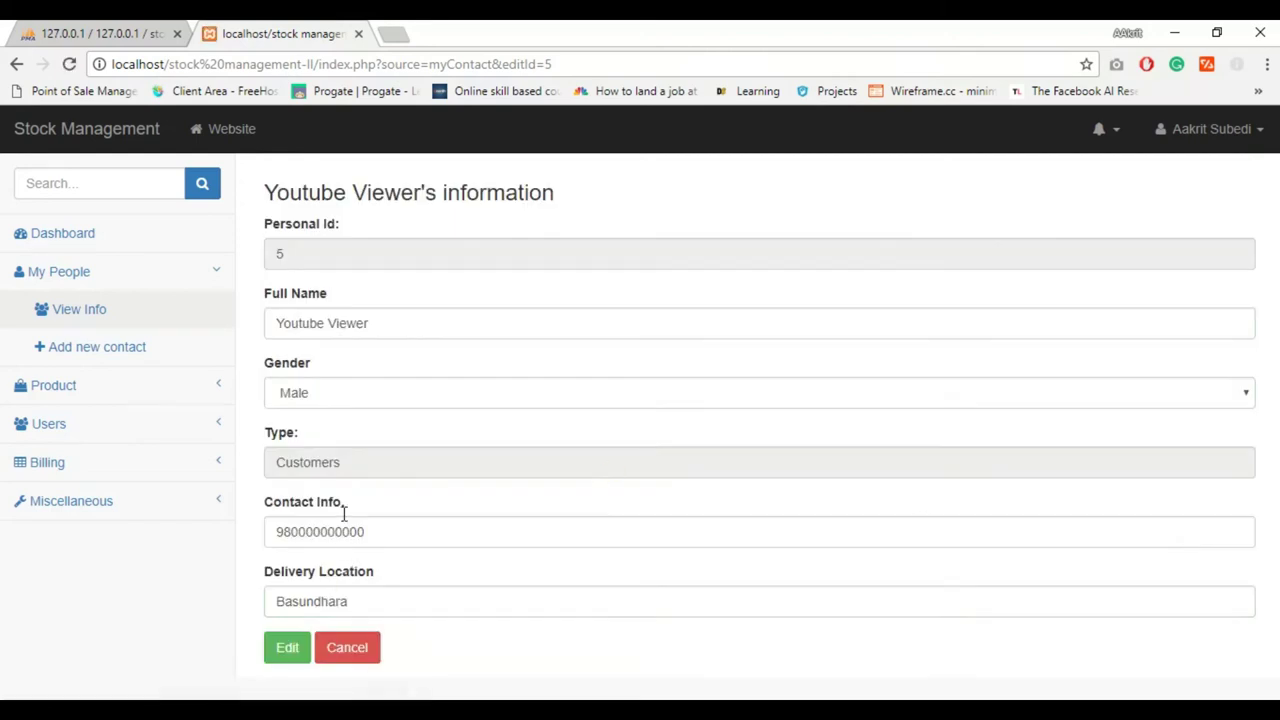
{"action": "left_click", "coordinate": [333, 396]}
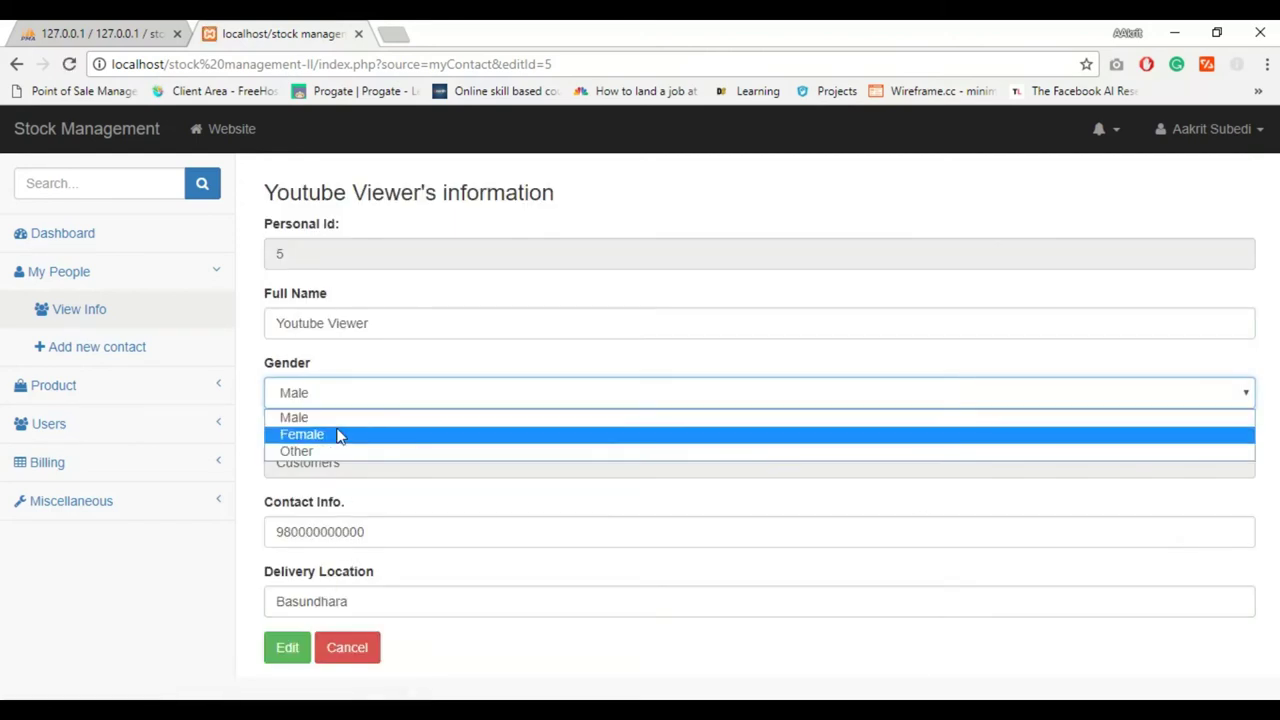
{"action": "left_click", "coordinate": [338, 435]}
{"action": "left_click", "coordinate": [287, 648]}
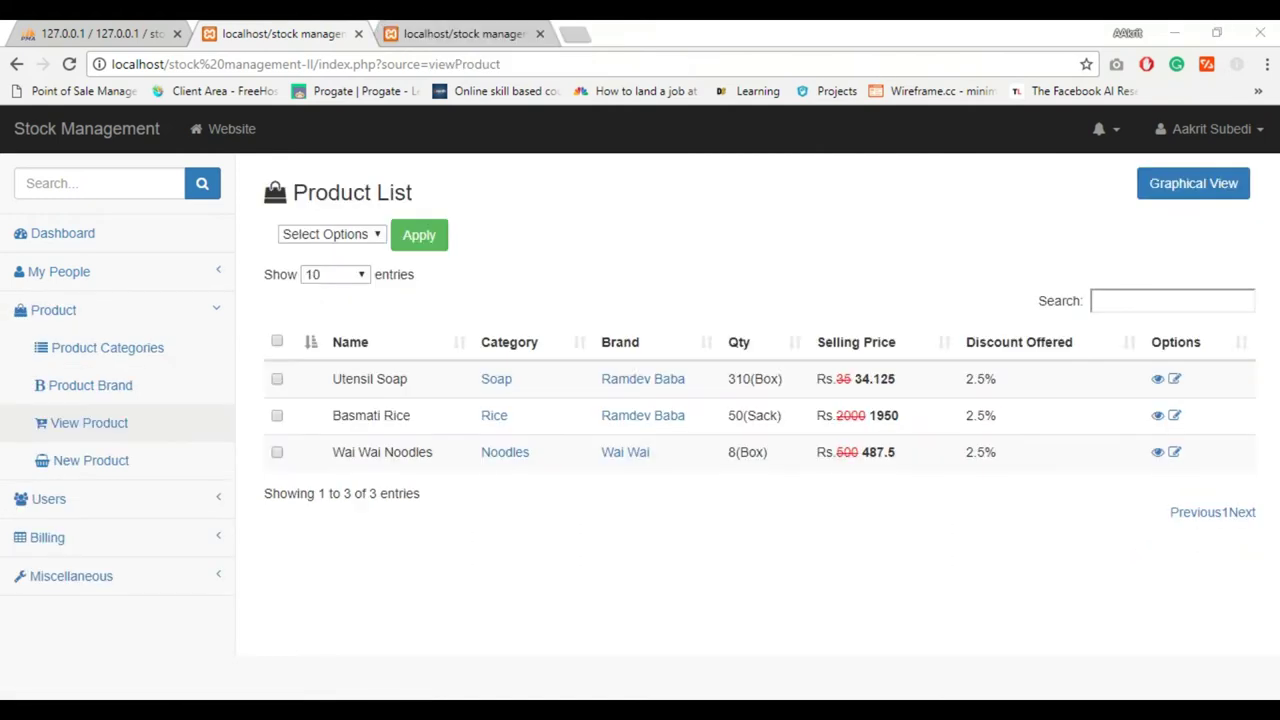
Check the stock quantities bar chart, then return to the product list
{"action": "double_click", "coordinate": [343, 452]}
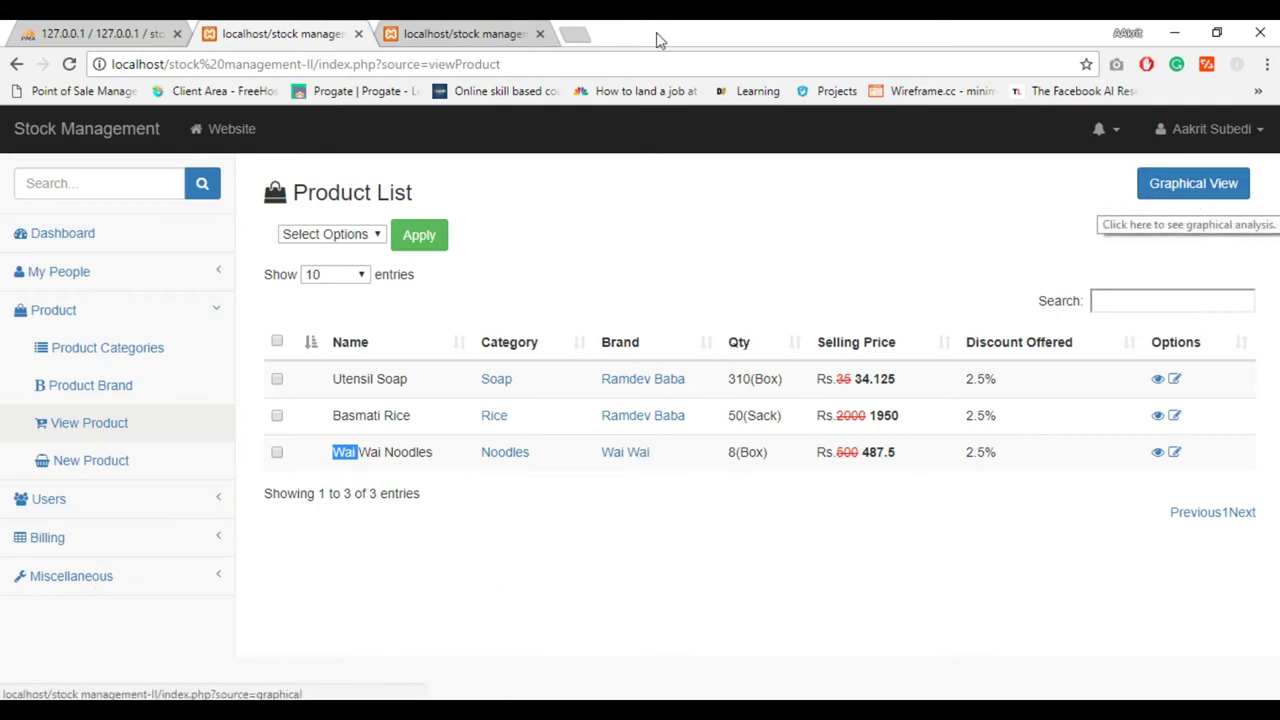
{"action": "left_click", "coordinate": [1190, 185]}
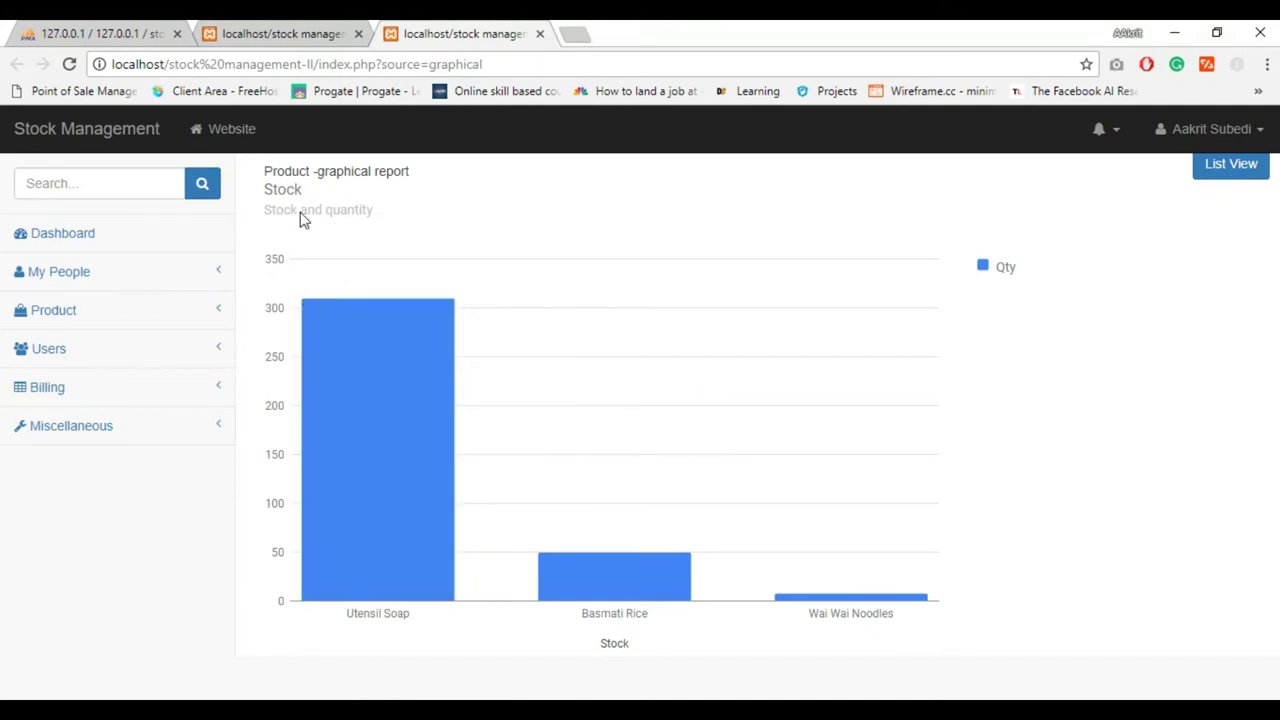
{"action": "left_click", "coordinate": [300, 30]}
Add 25 boxes to Wai Wai Noodles through Update Quantity and confirm the message
{"action": "left_click", "coordinate": [1158, 452]}
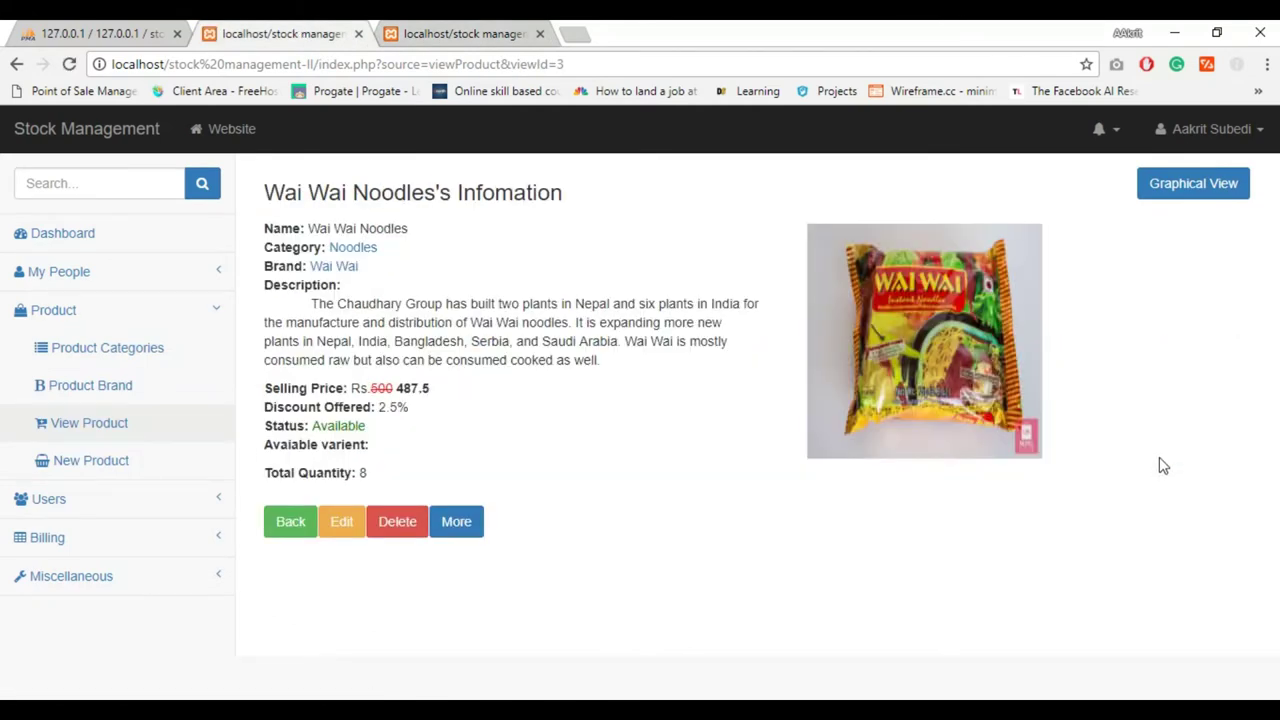
{"action": "left_click", "coordinate": [341, 521]}
{"action": "left_click", "coordinate": [427, 544]}
{"action": "left_click", "coordinate": [415, 476]}
{"action": "left_click", "coordinate": [652, 547]}
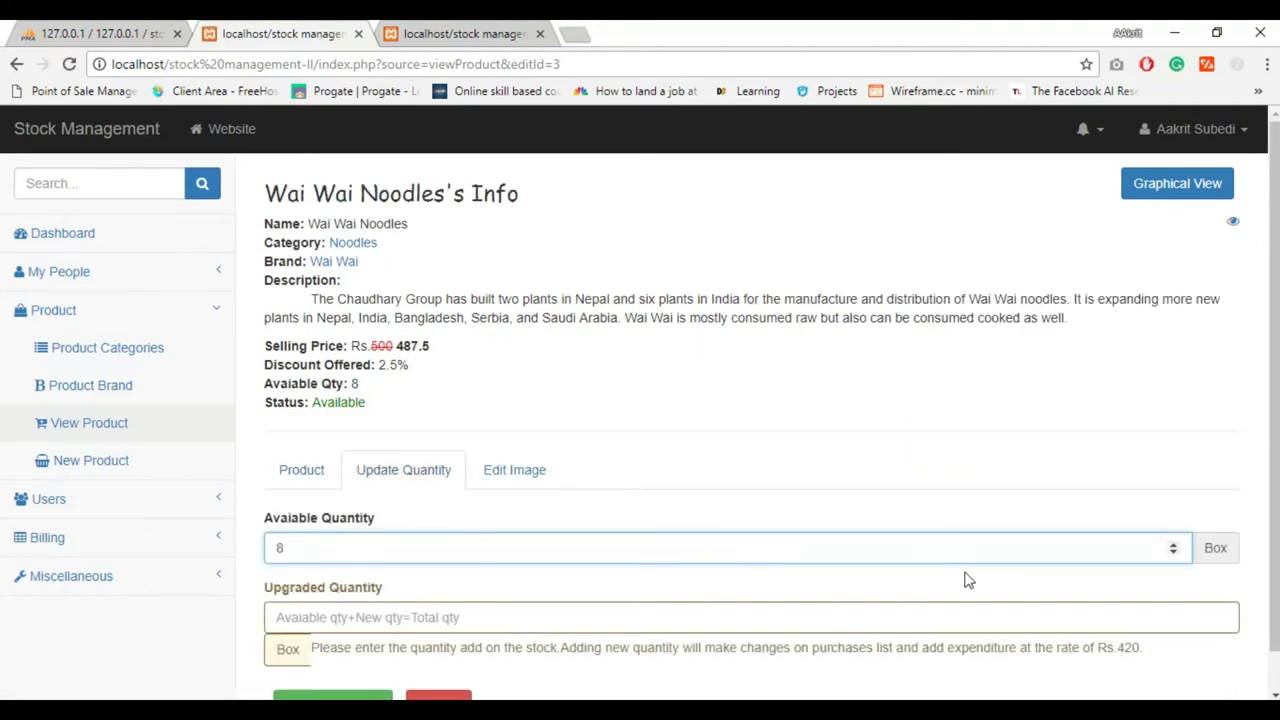
{"action": "scroll", "coordinate": [1090, 531], "scroll_direction": "down", "scroll_amount": 1}
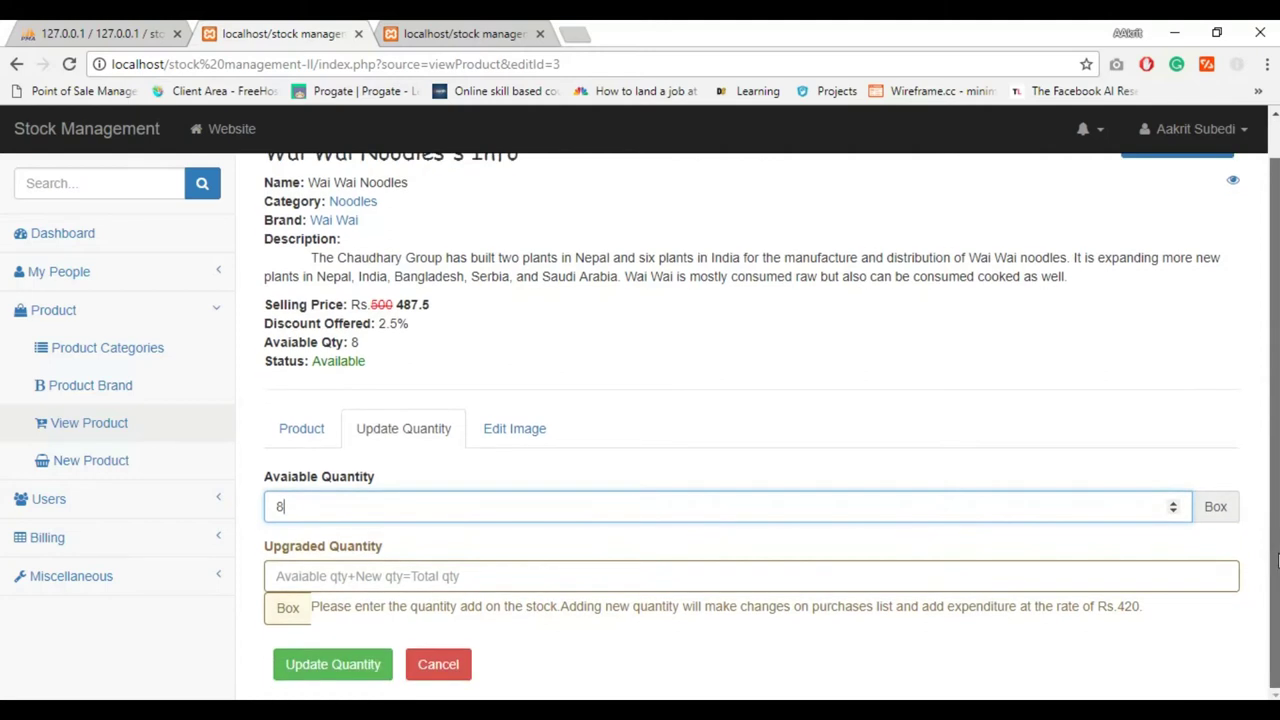
{"action": "left_click", "coordinate": [586, 577]}
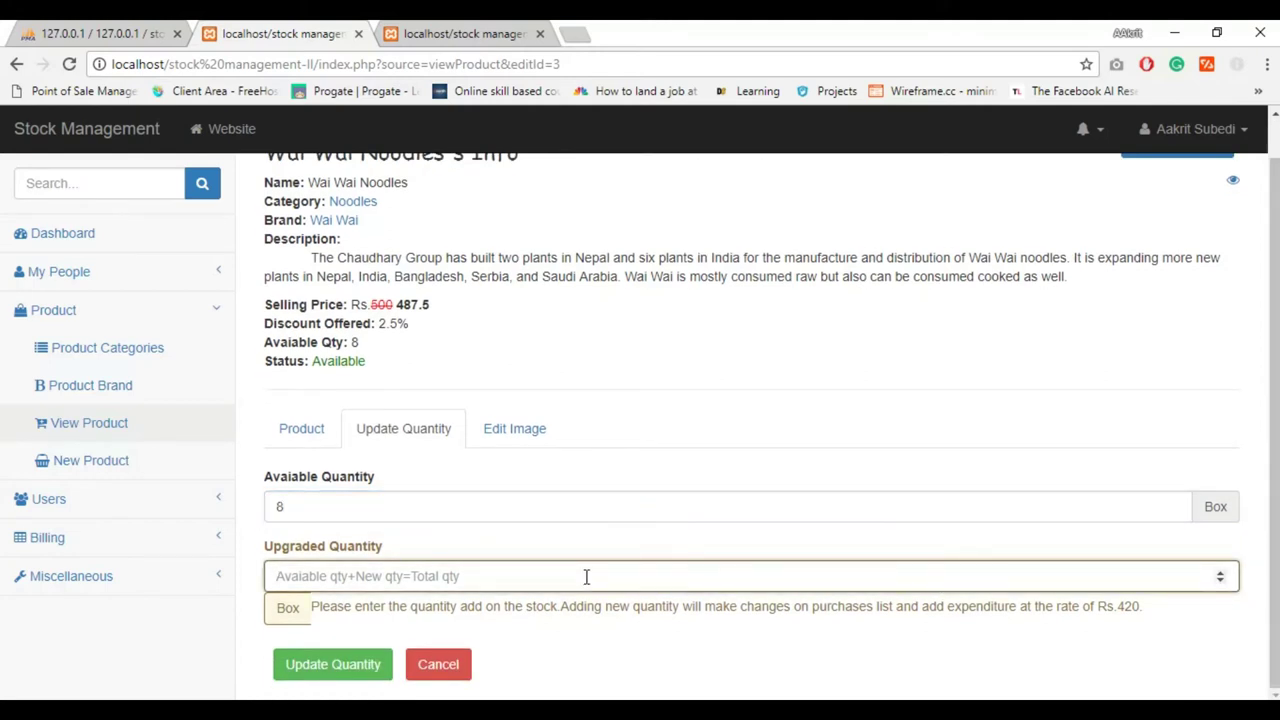
{"action": "type", "text": "25"}
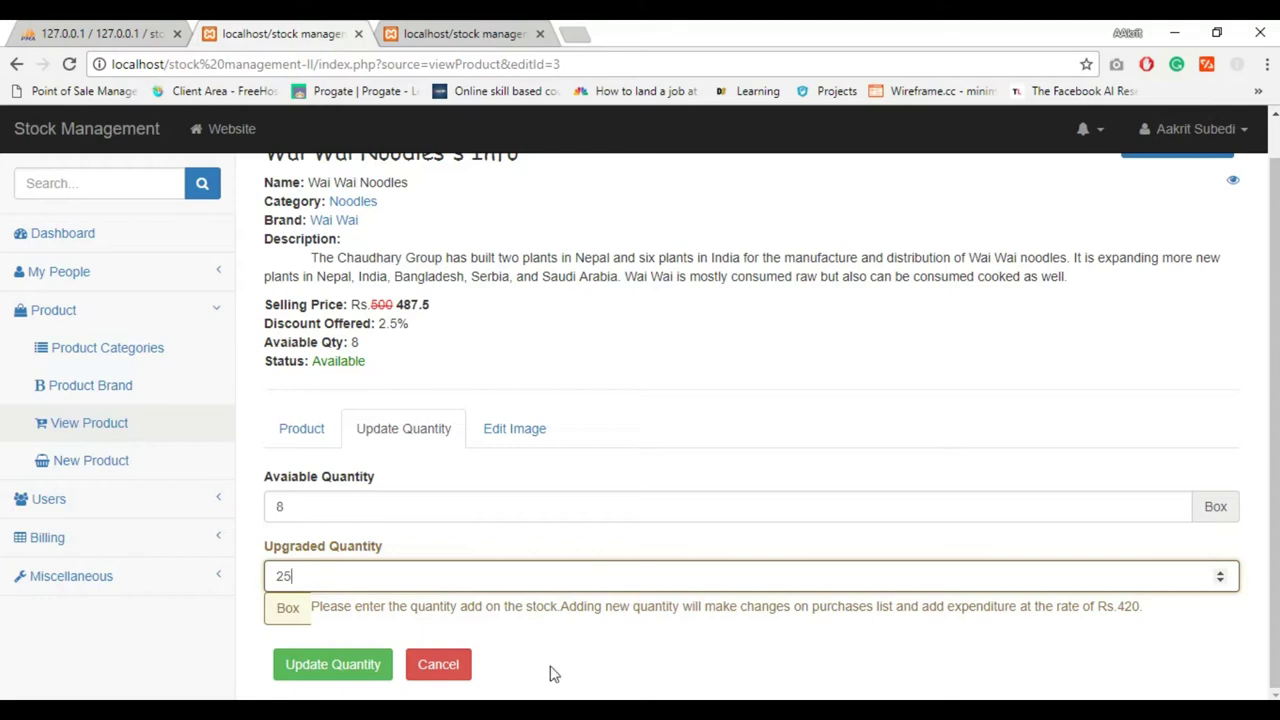
{"action": "left_click", "coordinate": [360, 678]}
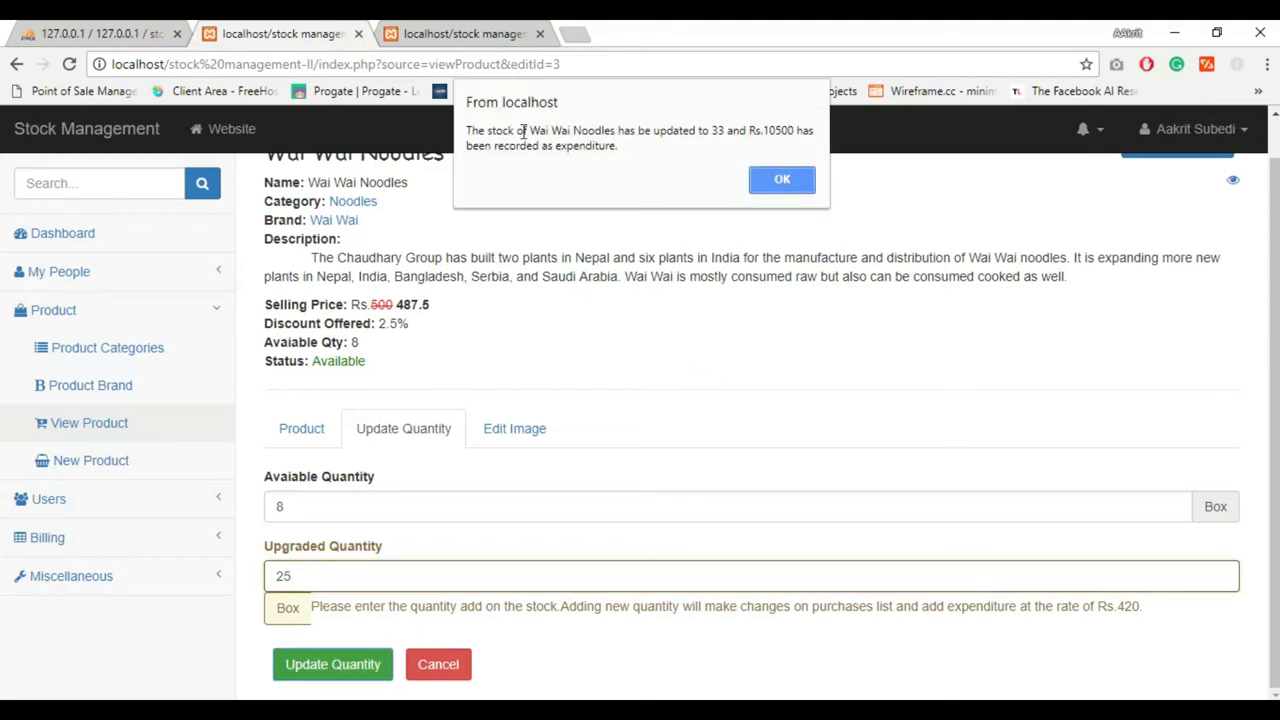
{"action": "left_click", "coordinate": [778, 182]}
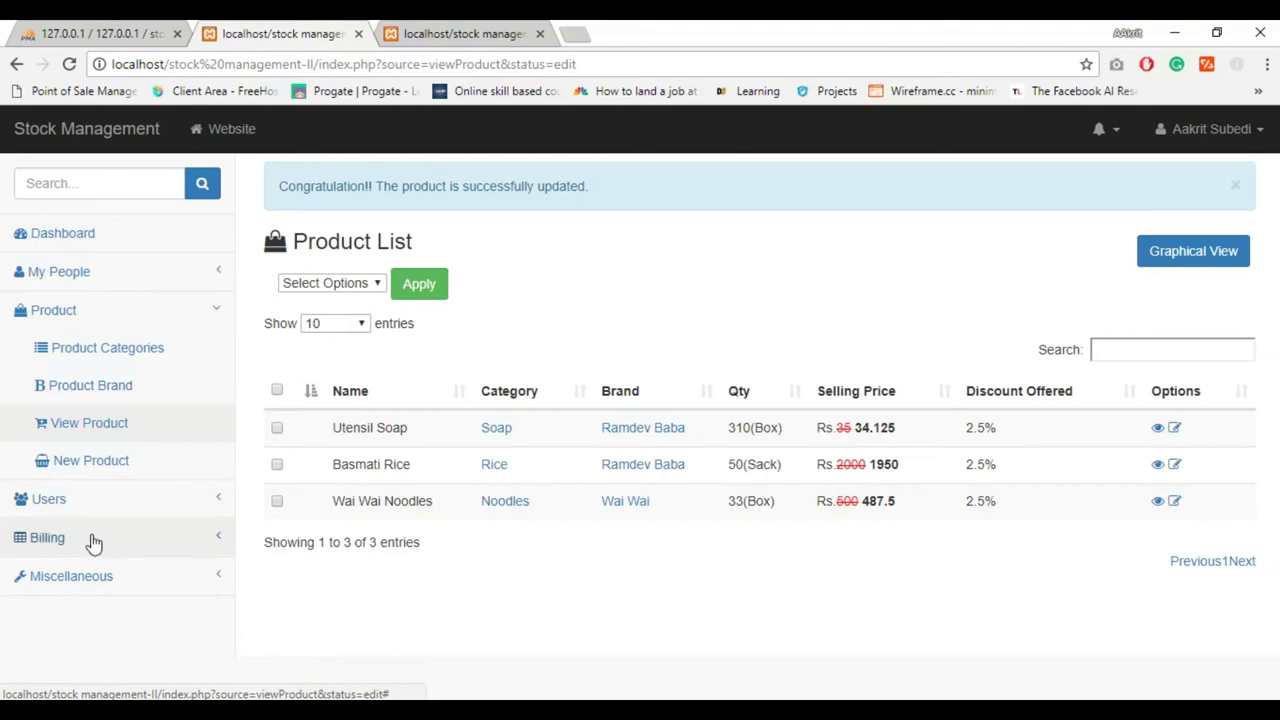
Open Money Transaction and highlight the Rs.10500 Wai Wai Noodles restock expenditure
{"action": "left_click", "coordinate": [92, 540]}
{"action": "left_click", "coordinate": [85, 538]}
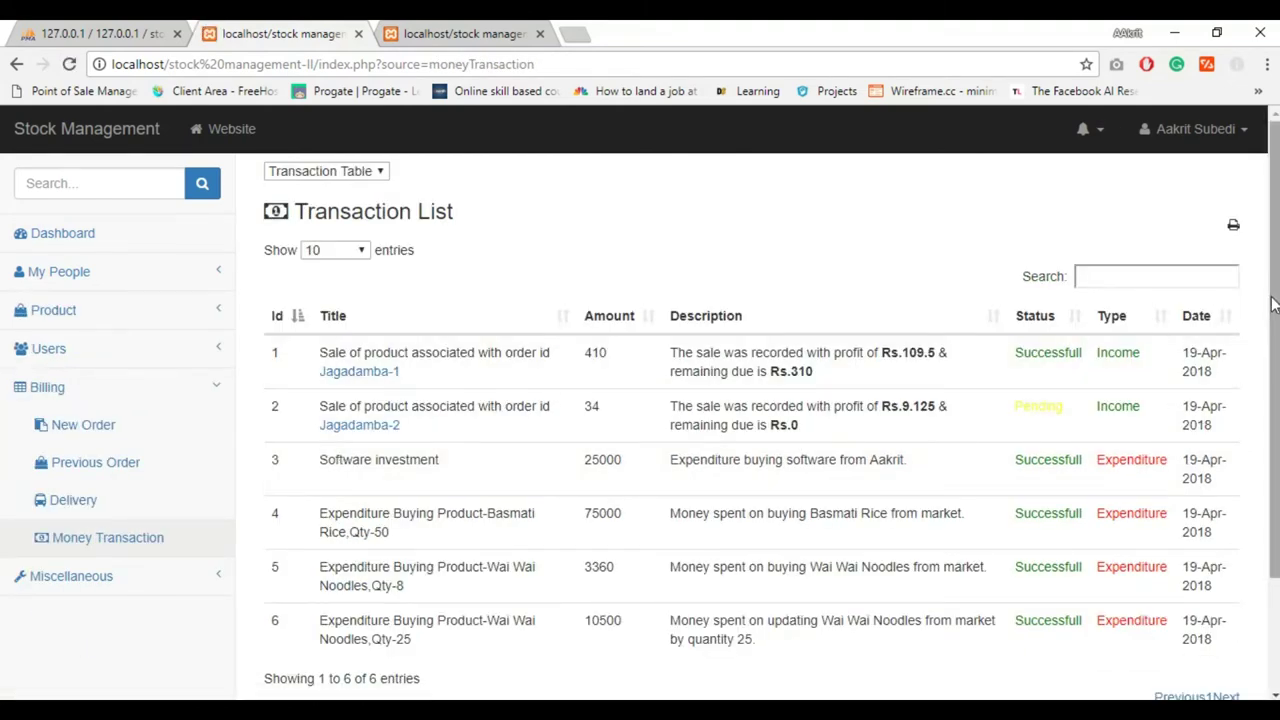
{"action": "scroll", "coordinate": [1273, 307], "scroll_direction": "down", "scroll_amount": 3}
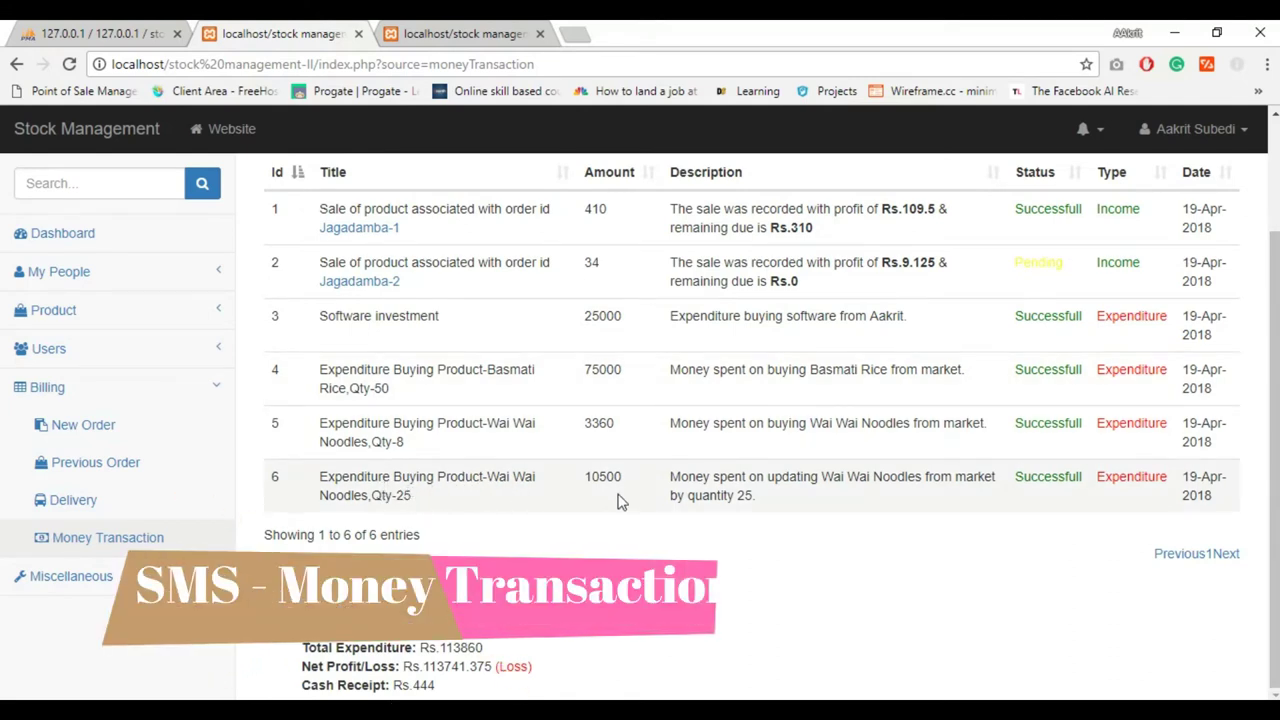
{"action": "double_click", "coordinate": [1145, 478]}
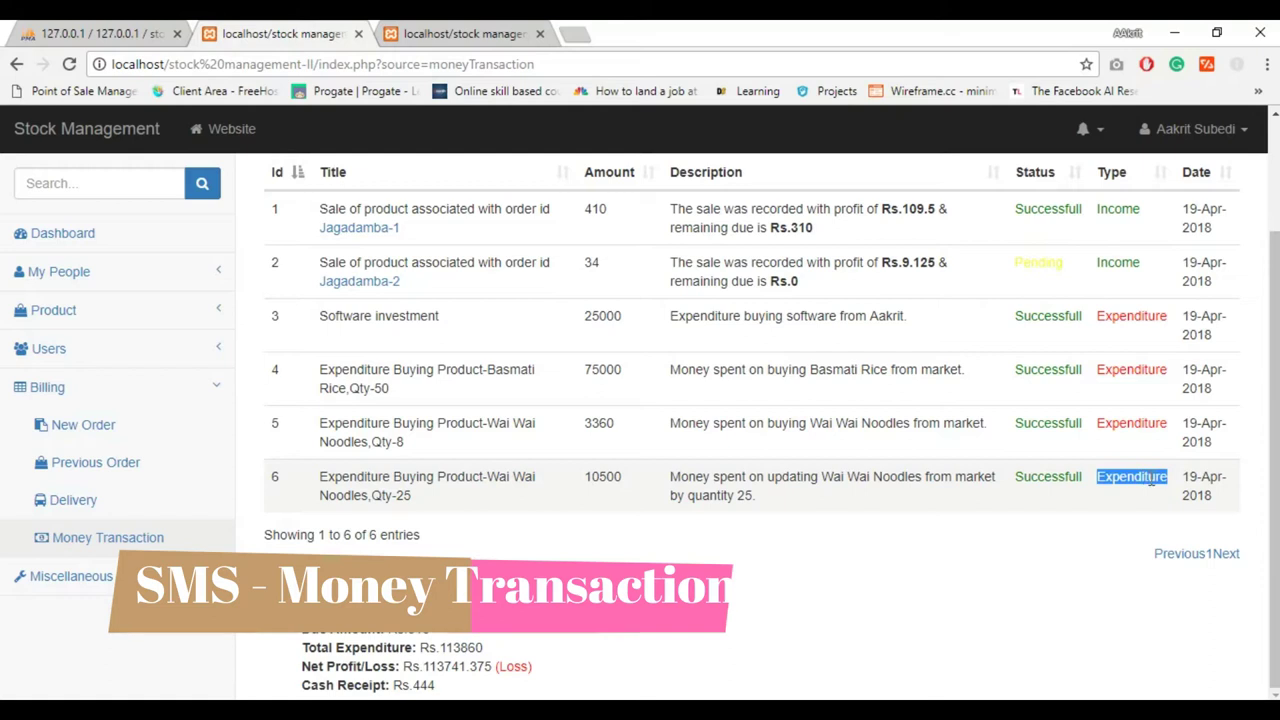
{"action": "mouse_move", "coordinate": [1274, 420]}
{"action": "left_mouse_down"}
{"action": "mouse_move", "coordinate": [1276, 343]}
{"action": "mouse_move", "coordinate": [1276, 406]}
{"action": "left_mouse_up"}
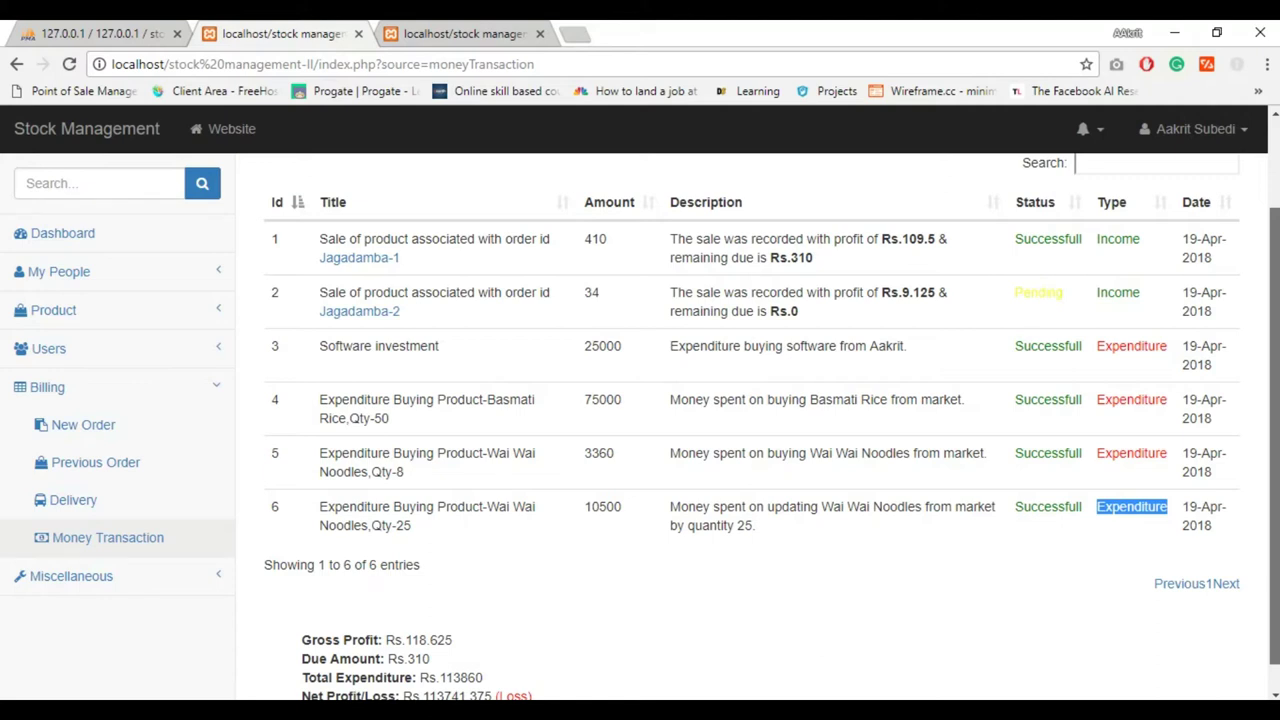
{"action": "left_click_drag", "start_coordinate": [1276, 406], "coordinate": [1276, 426]}
{"action": "left_click", "coordinate": [385, 609]}
Highlight the gross profit and net loss lines in the summary
{"action": "double_click", "coordinate": [383, 609]}
{"action": "left_click", "coordinate": [433, 609]}
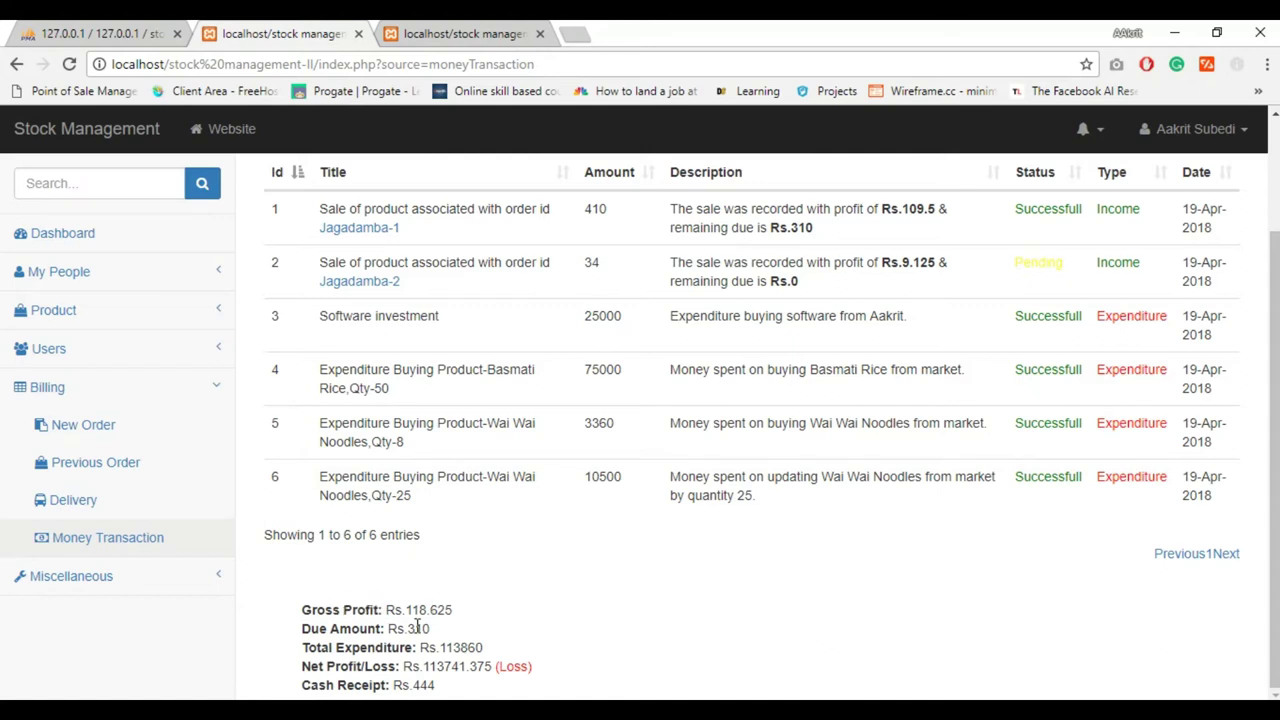
{"action": "double_click", "coordinate": [503, 672]}
{"action": "left_click", "coordinate": [436, 680]}
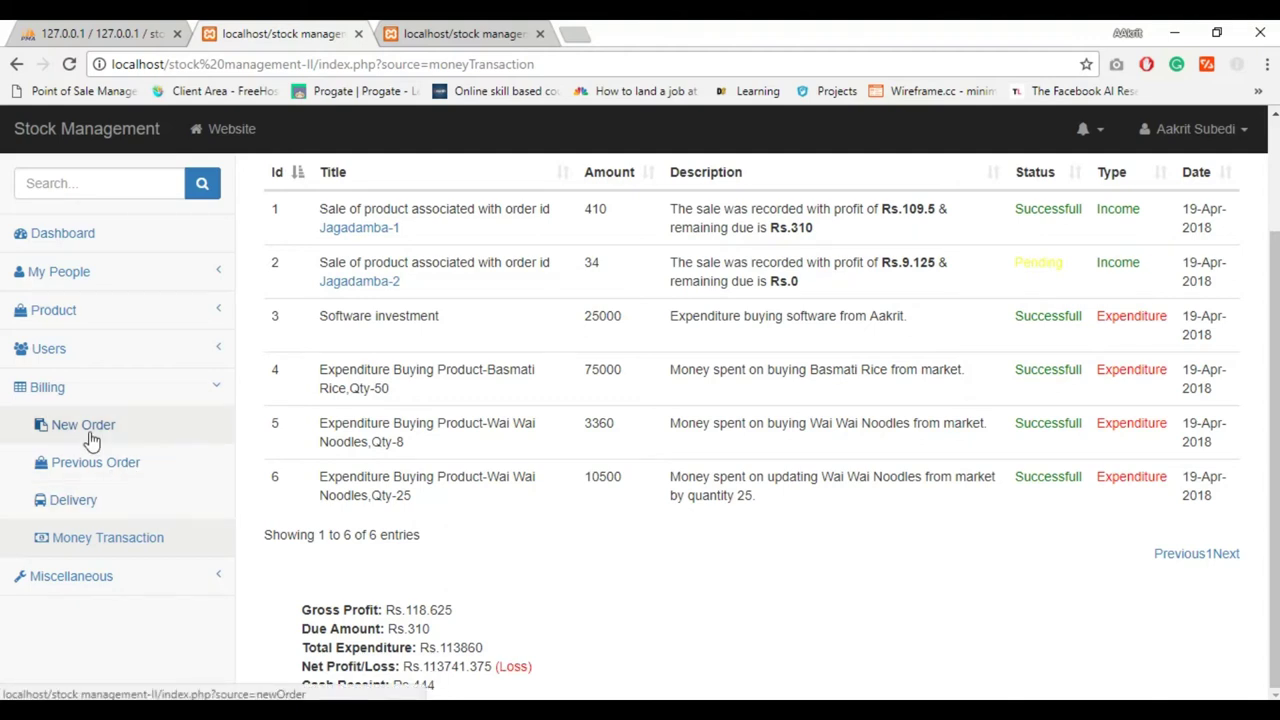
Add Chaudhary Group as a new product brand
{"action": "left_click", "coordinate": [68, 312]}
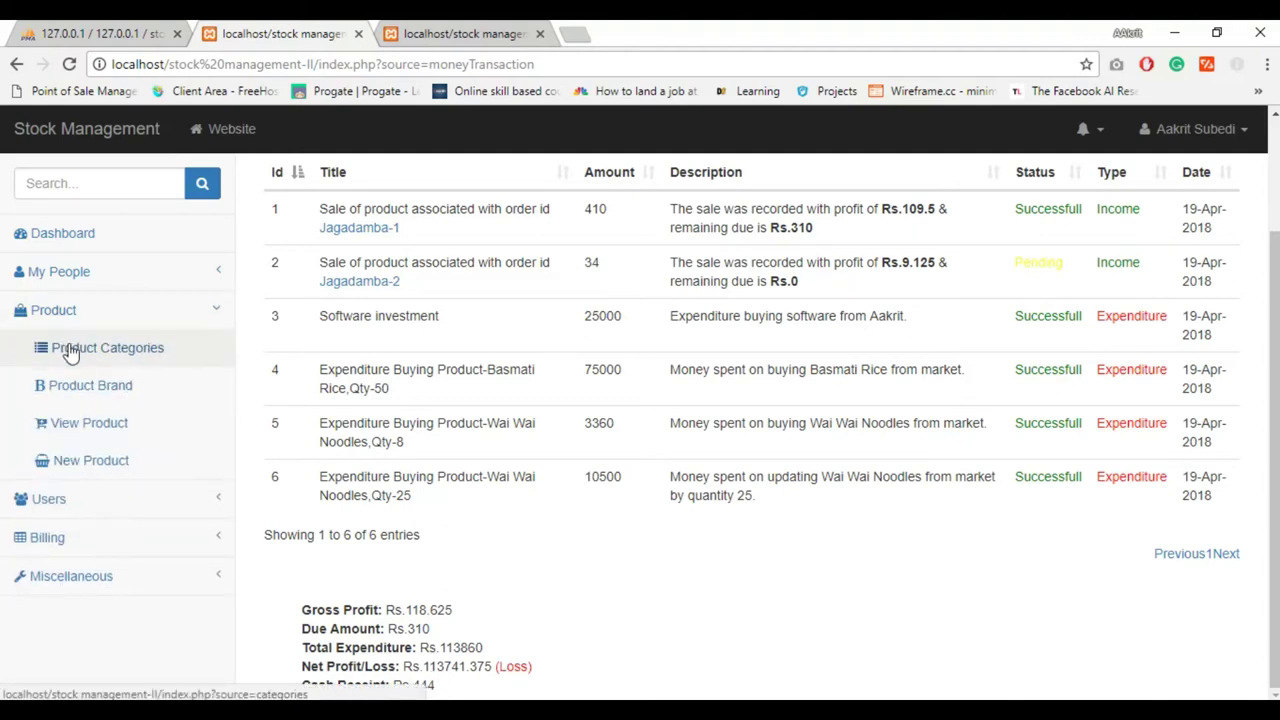
{"action": "left_click", "coordinate": [70, 350]}
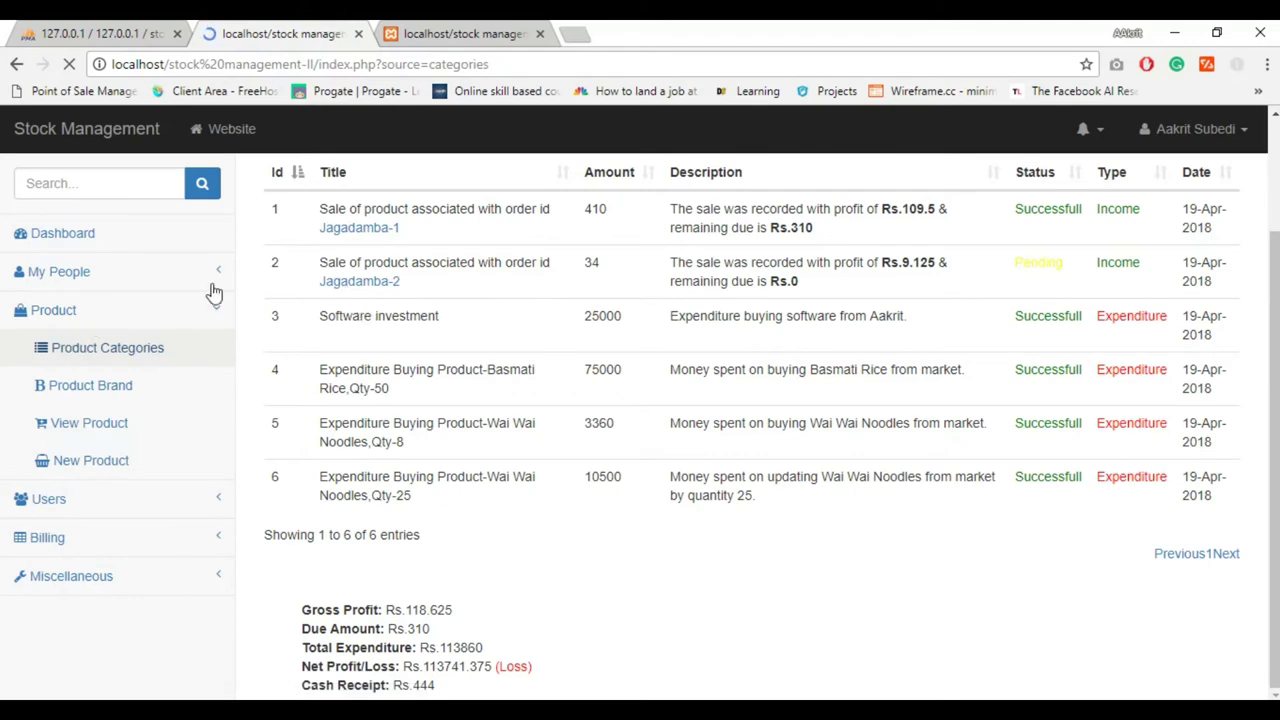
{"action": "left_click", "coordinate": [1174, 178]}
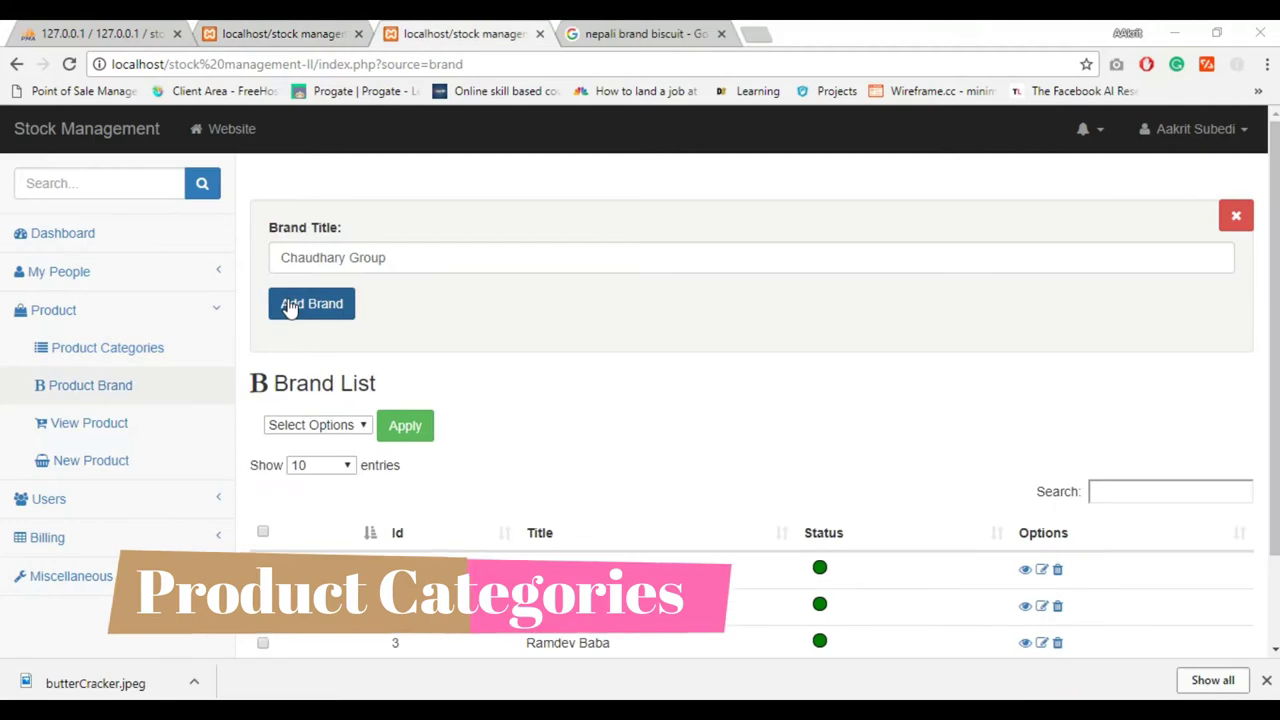
{"action": "left_click", "coordinate": [289, 309]}
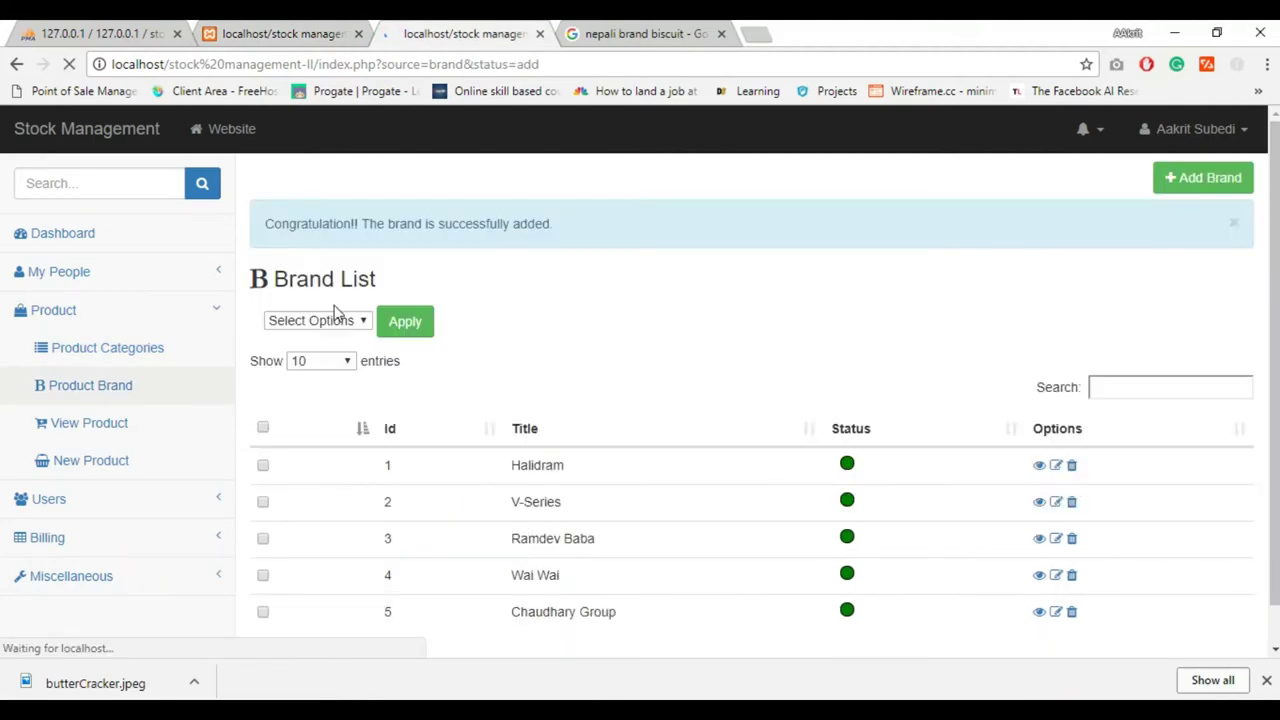
{"action": "double_click", "coordinate": [563, 613]}
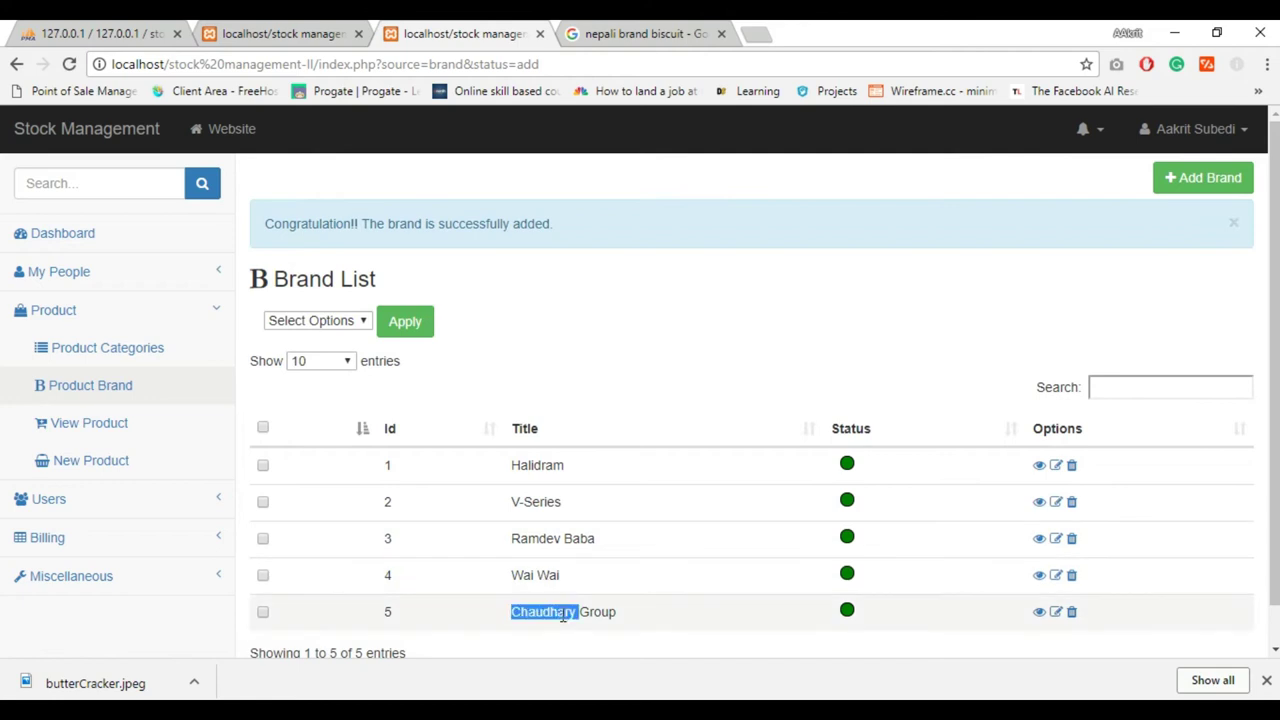
Create the Biscuit category from the product categories list
{"action": "left_click", "coordinate": [94, 355]}
{"action": "left_click", "coordinate": [1160, 180]}
{"action": "left_click", "coordinate": [352, 258]}
{"action": "type", "text": "Biscuit"}
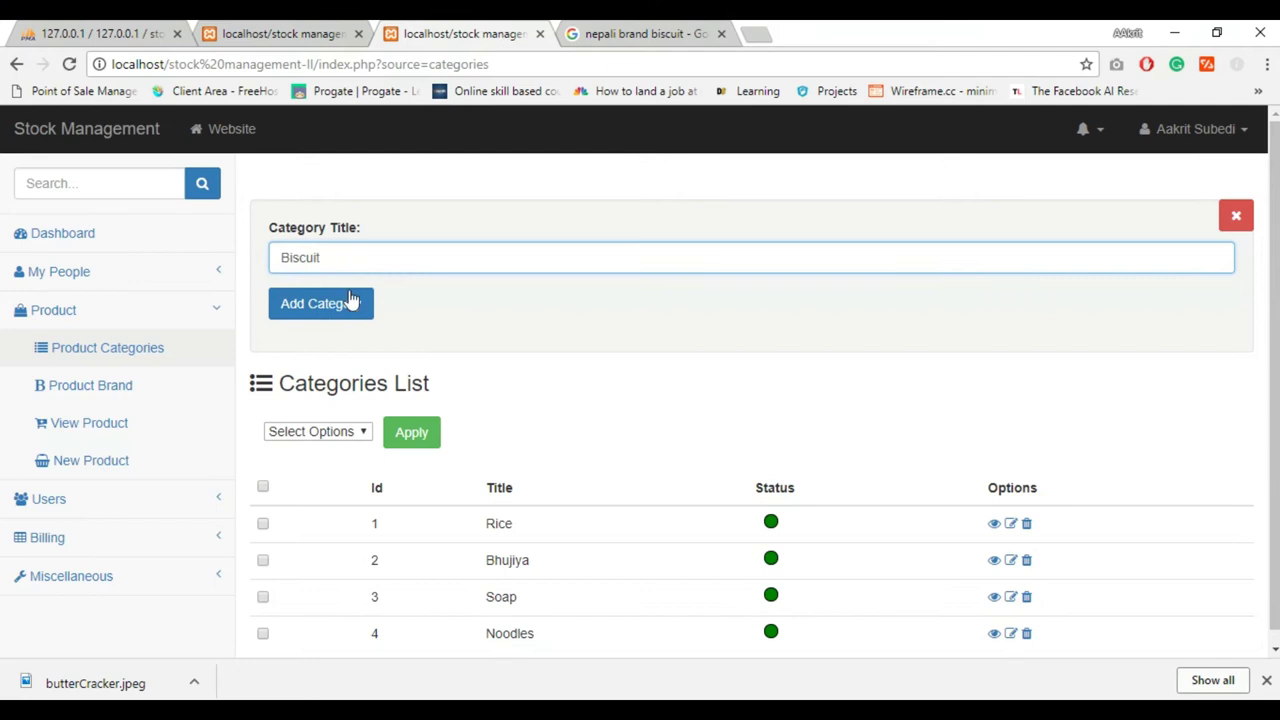
{"action": "left_click", "coordinate": [320, 303]}
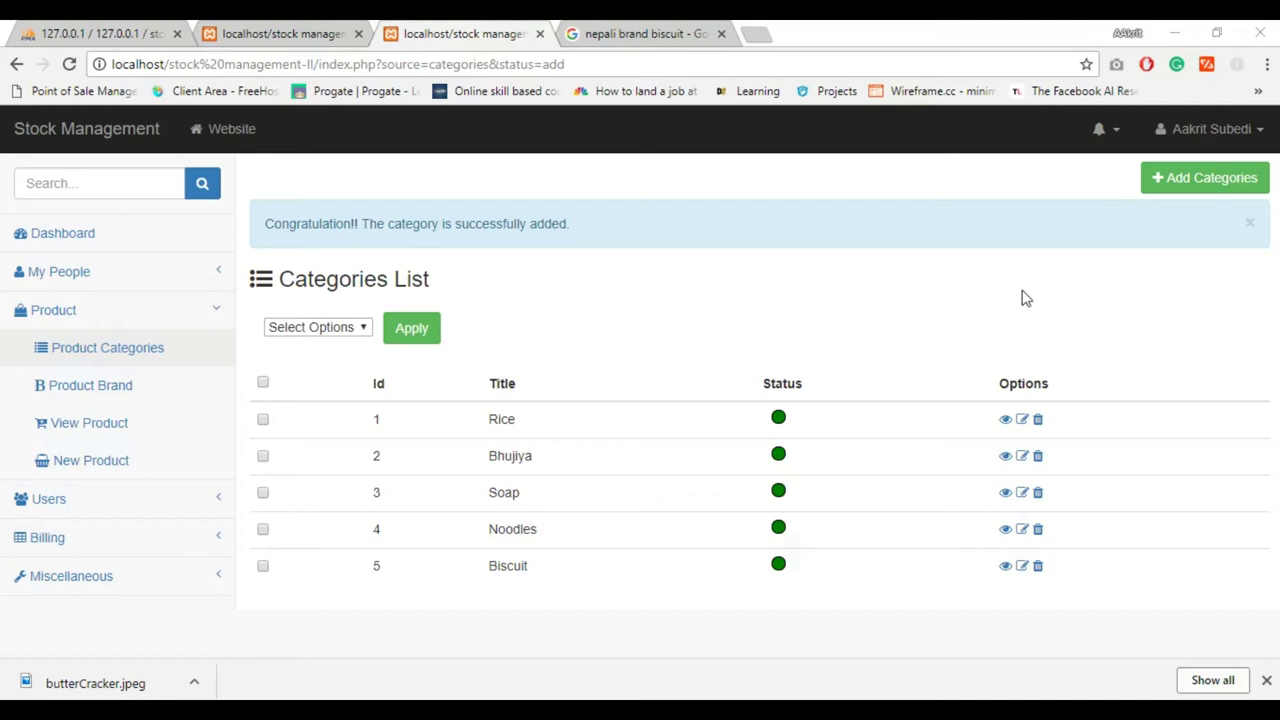
View and edit the Rice category, then delete Bhujiya and confirm with YES
{"action": "left_click", "coordinate": [1005, 420]}
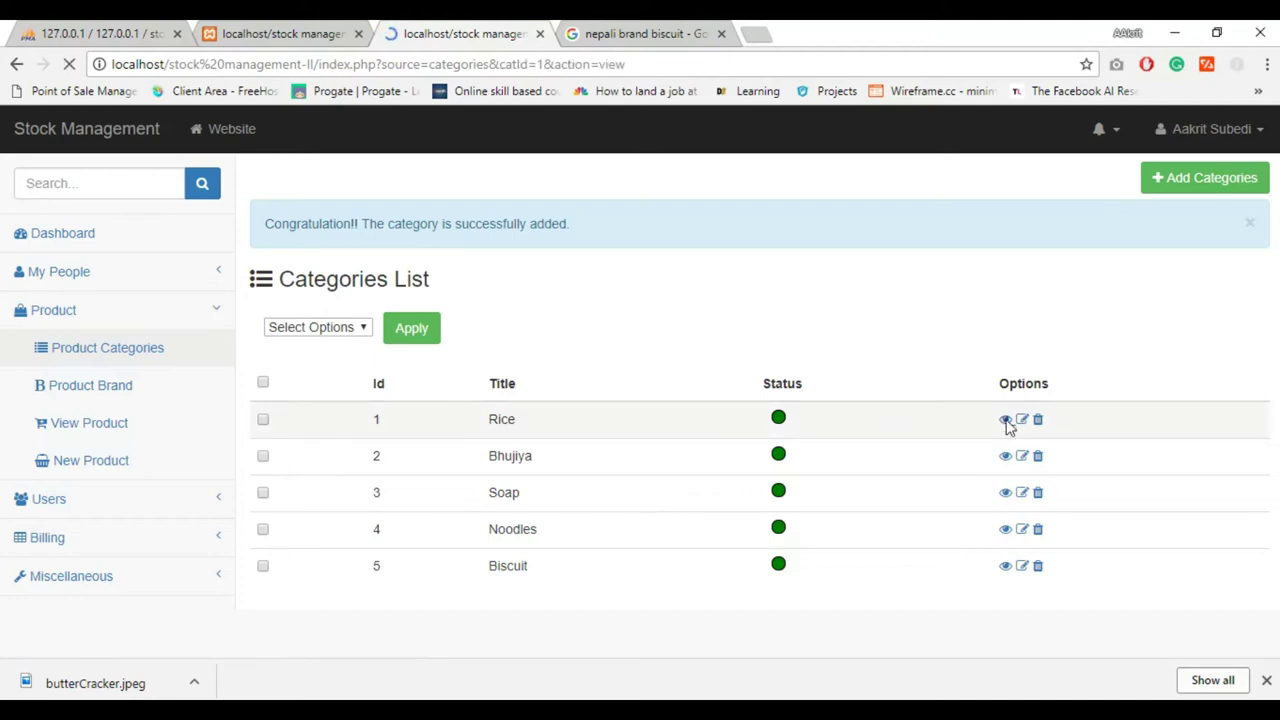
{"action": "left_click", "coordinate": [1008, 506]}
{"action": "scroll", "coordinate": [990, 525], "scroll_direction": "down", "scroll_amount": 3}
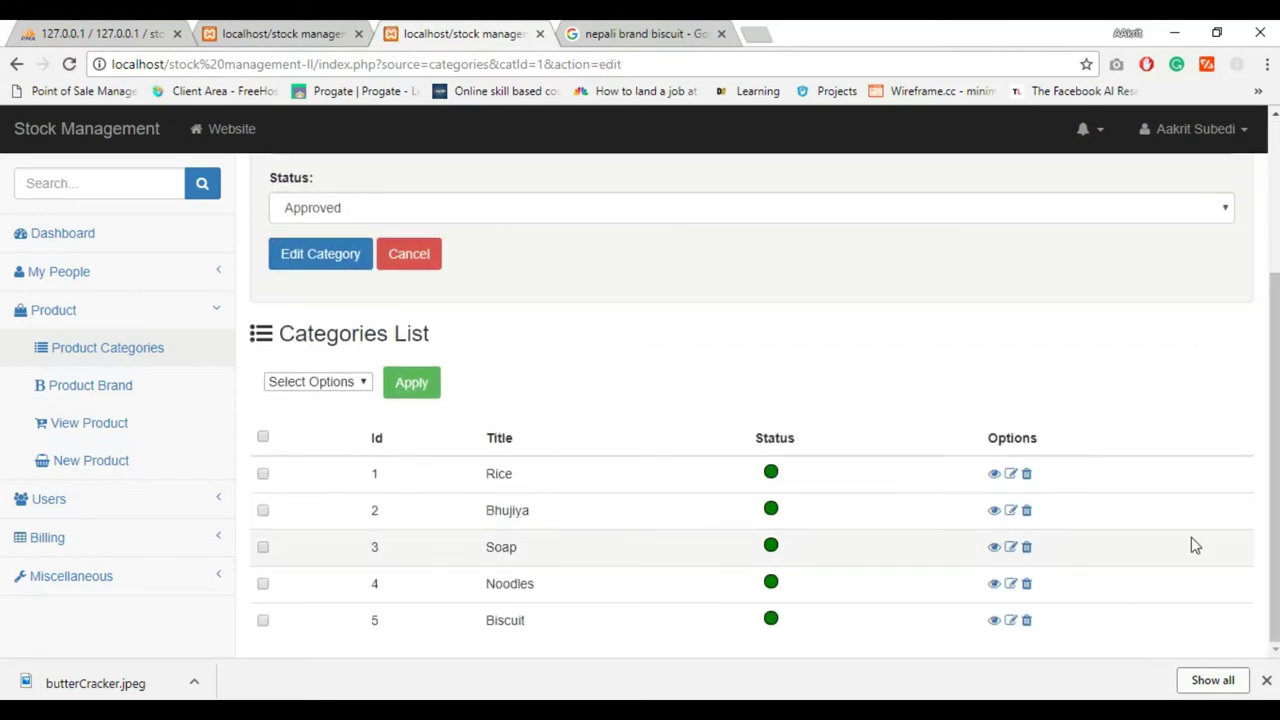
{"action": "left_click", "coordinate": [1026, 510]}
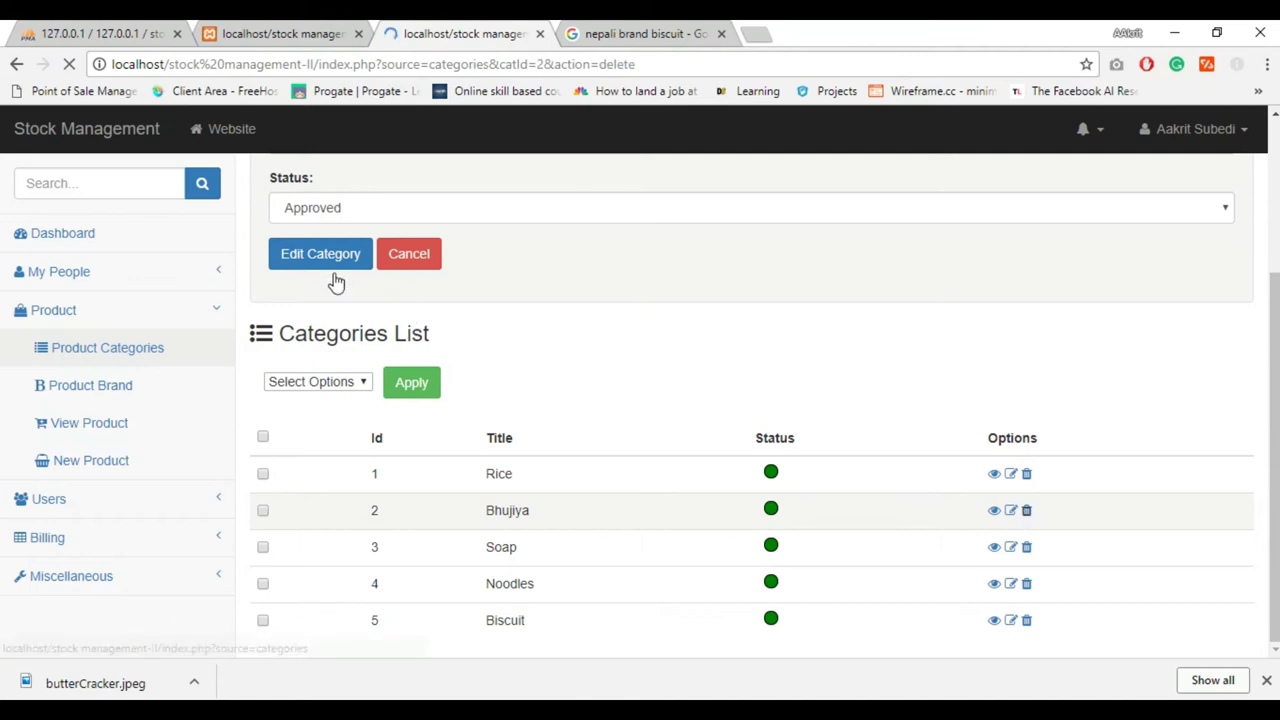
{"action": "left_click", "coordinate": [290, 268]}
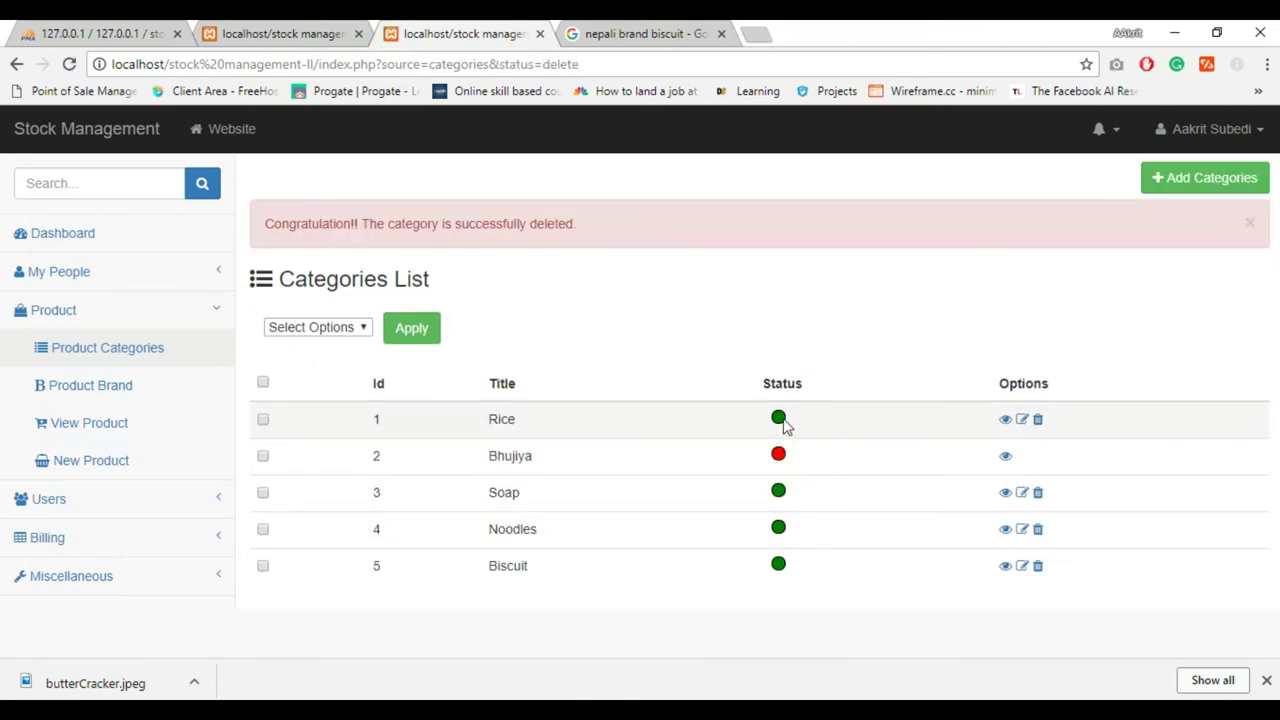
Start a new product named Butter Cracker with brand Chaudhary Group and category Biscuit
{"action": "left_click", "coordinate": [142, 438]}
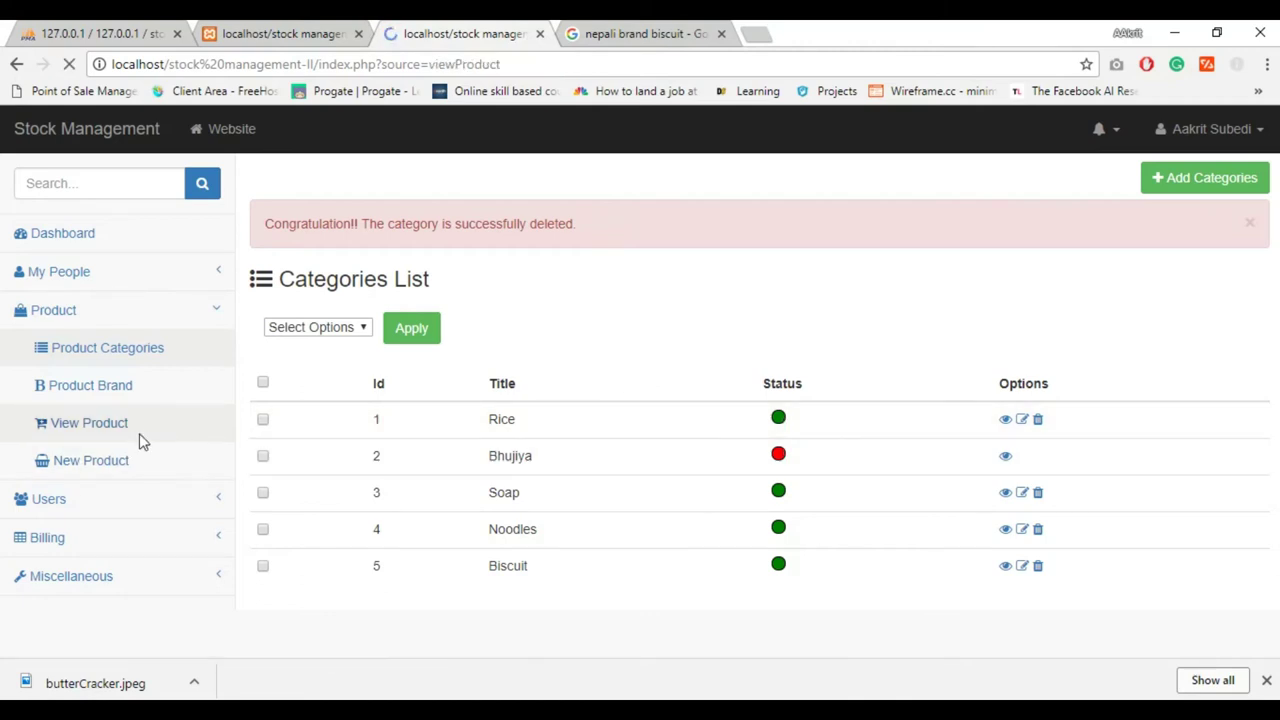
{"action": "left_click", "coordinate": [137, 457]}
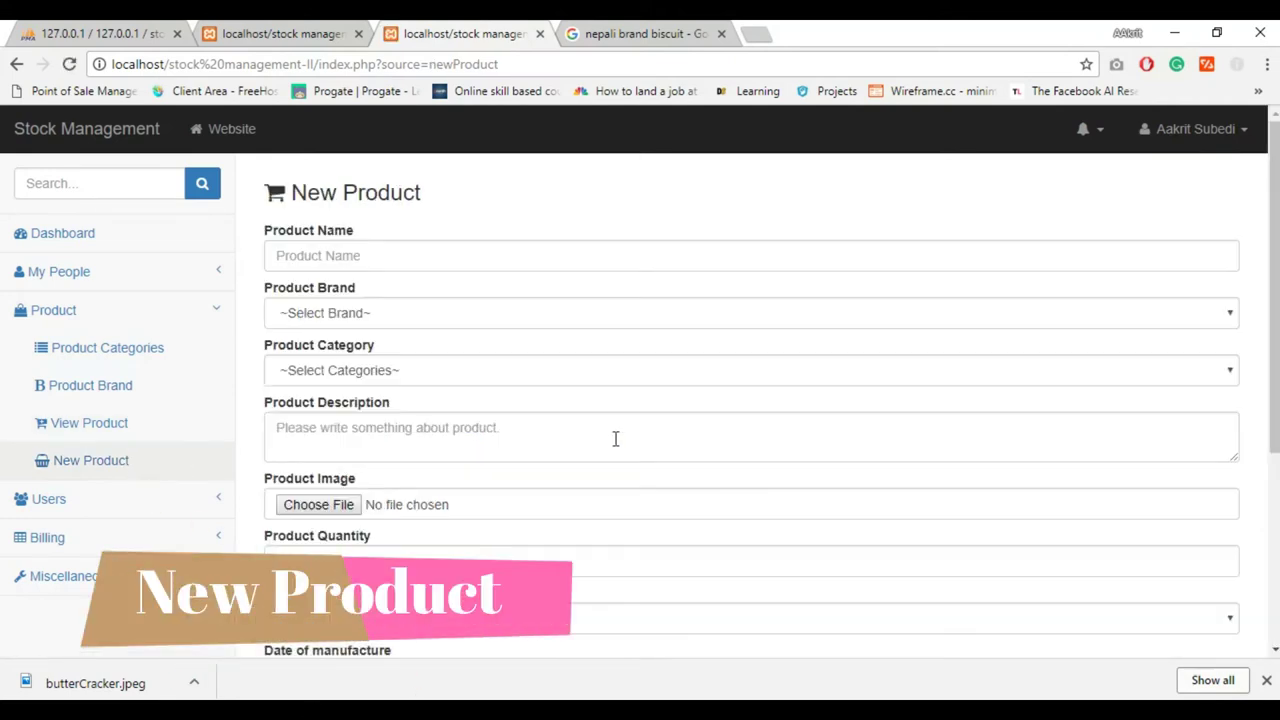
{"action": "type", "text": "Butter Cr"}
{"action": "left_click", "coordinate": [391, 258]}
{"action": "type", "text": "acker"}
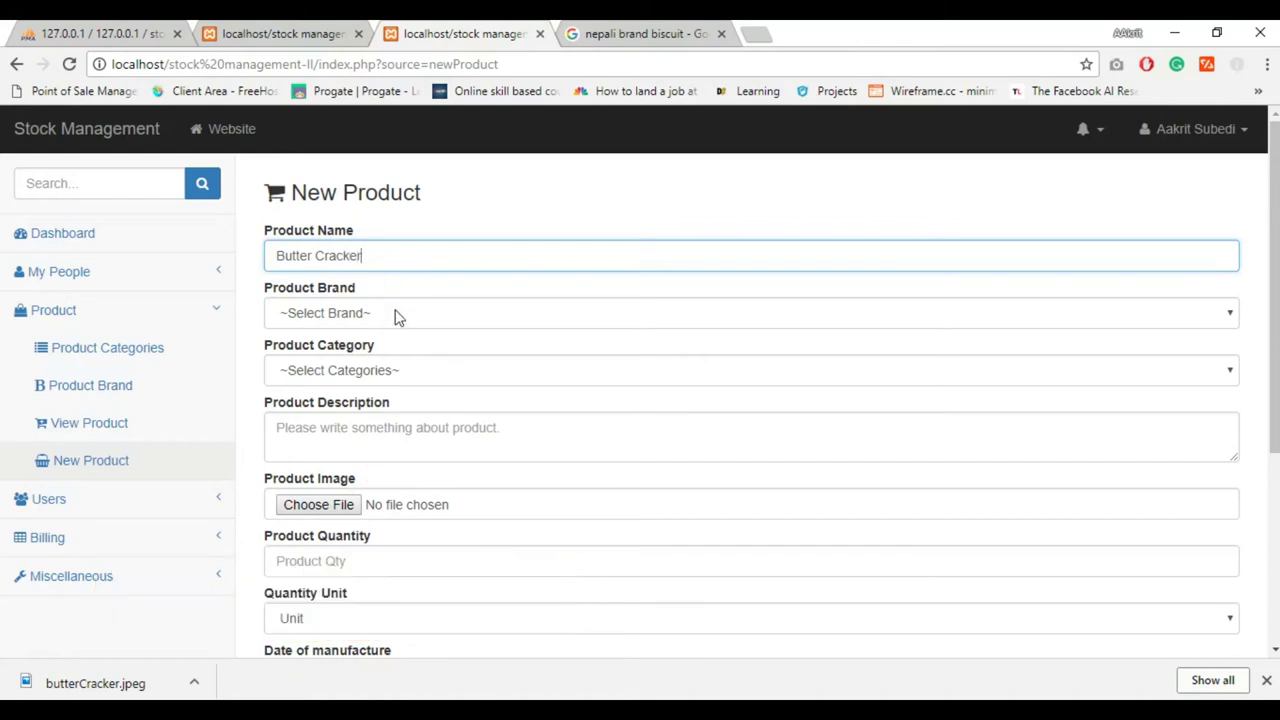
{"action": "left_click", "coordinate": [396, 316]}
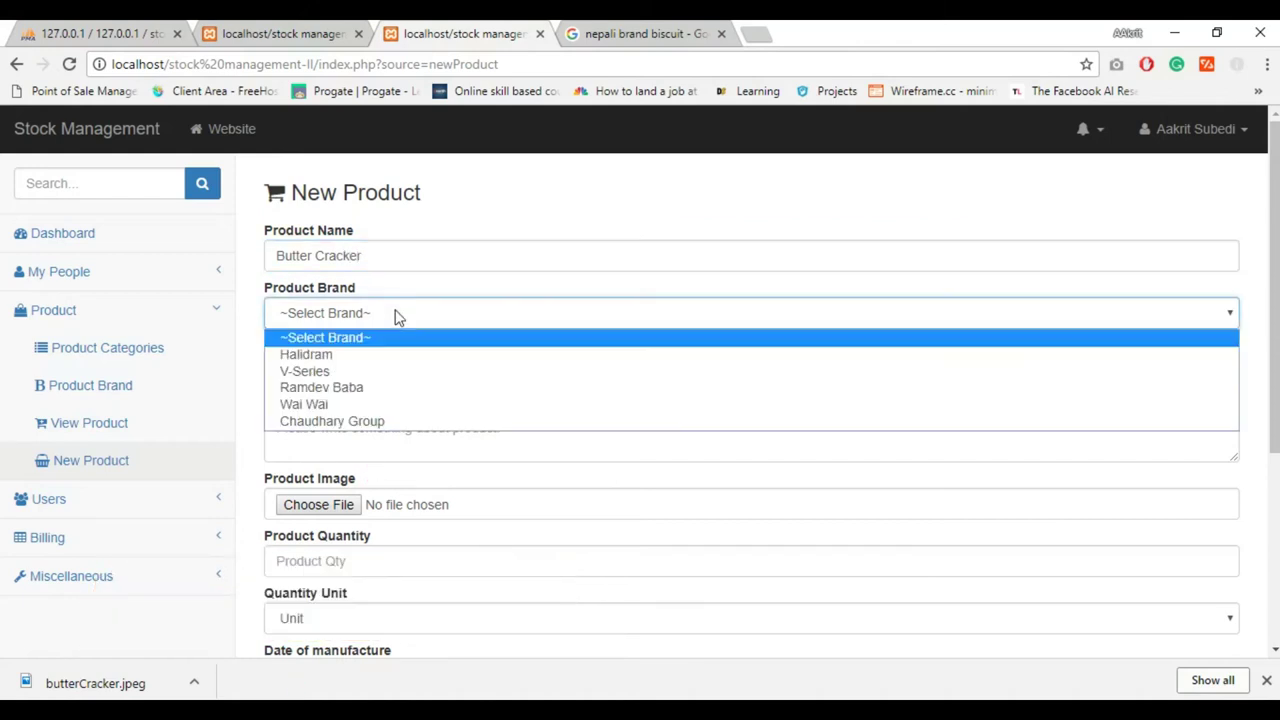
{"action": "left_click", "coordinate": [375, 424]}
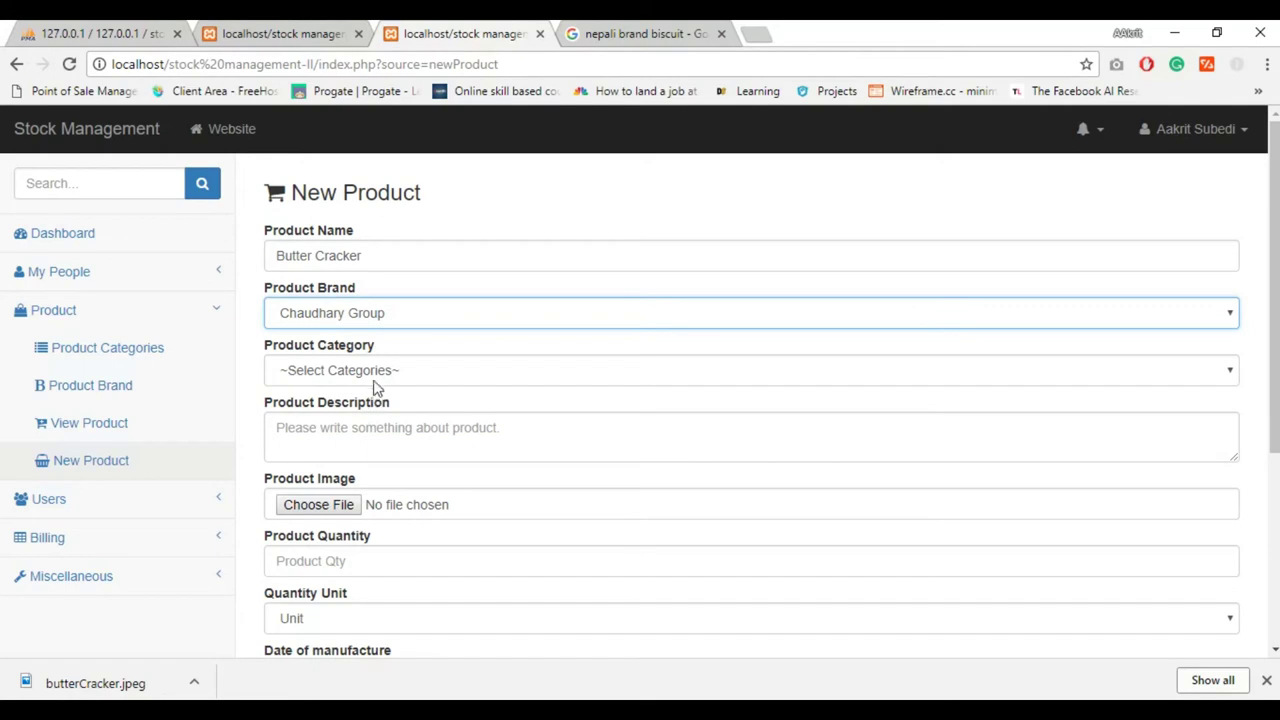
{"action": "left_click", "coordinate": [375, 380]}
{"action": "left_click", "coordinate": [350, 462]}
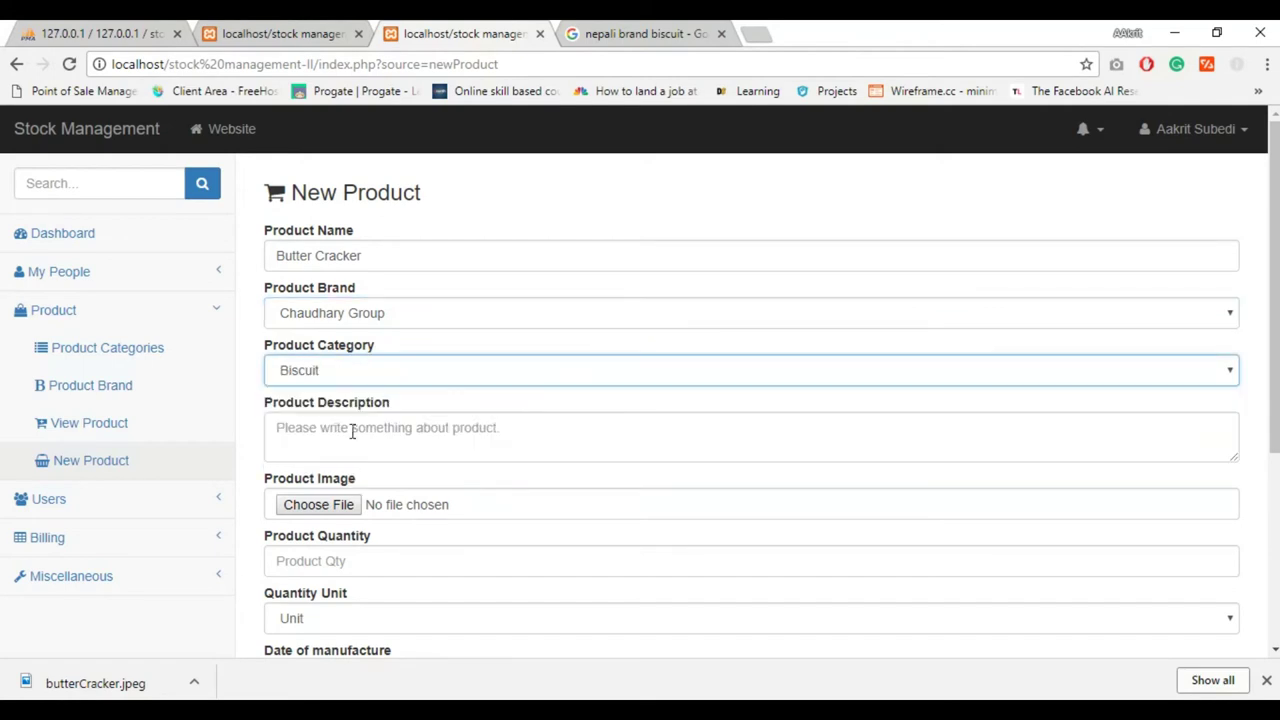
Drag the recipe snippet into the description and attach butterCracker.jpeg as the product image
{"action": "left_click", "coordinate": [351, 434]}
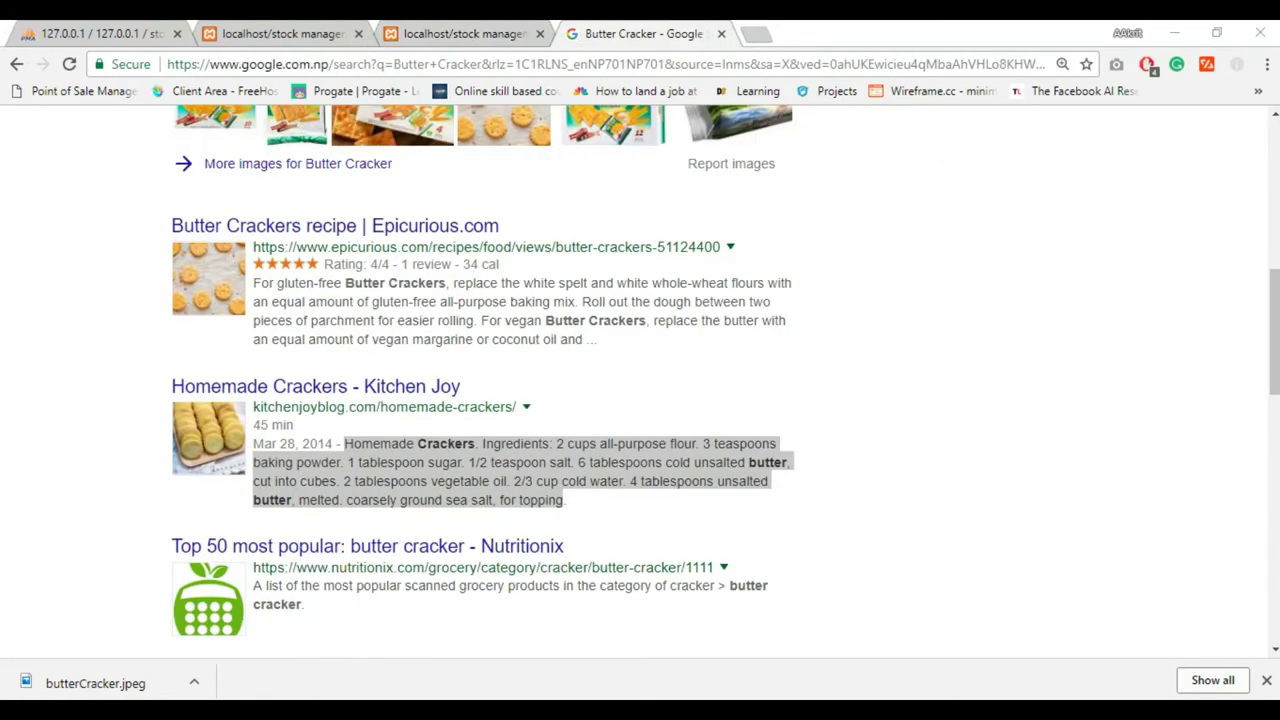
{"action": "mouse_move", "coordinate": [357, 443]}
{"action": "left_mouse_down"}
{"action": "mouse_move", "coordinate": [461, 469]}
{"action": "mouse_move", "coordinate": [400, 32]}
{"action": "mouse_move", "coordinate": [251, 29]}
{"action": "mouse_move", "coordinate": [405, 32]}
{"action": "mouse_move", "coordinate": [356, 461]}
{"action": "left_mouse_up"}
{"action": "left_click_drag", "start_coordinate": [1234, 466], "coordinate": [1230, 519]}
{"action": "left_click", "coordinate": [312, 566]}
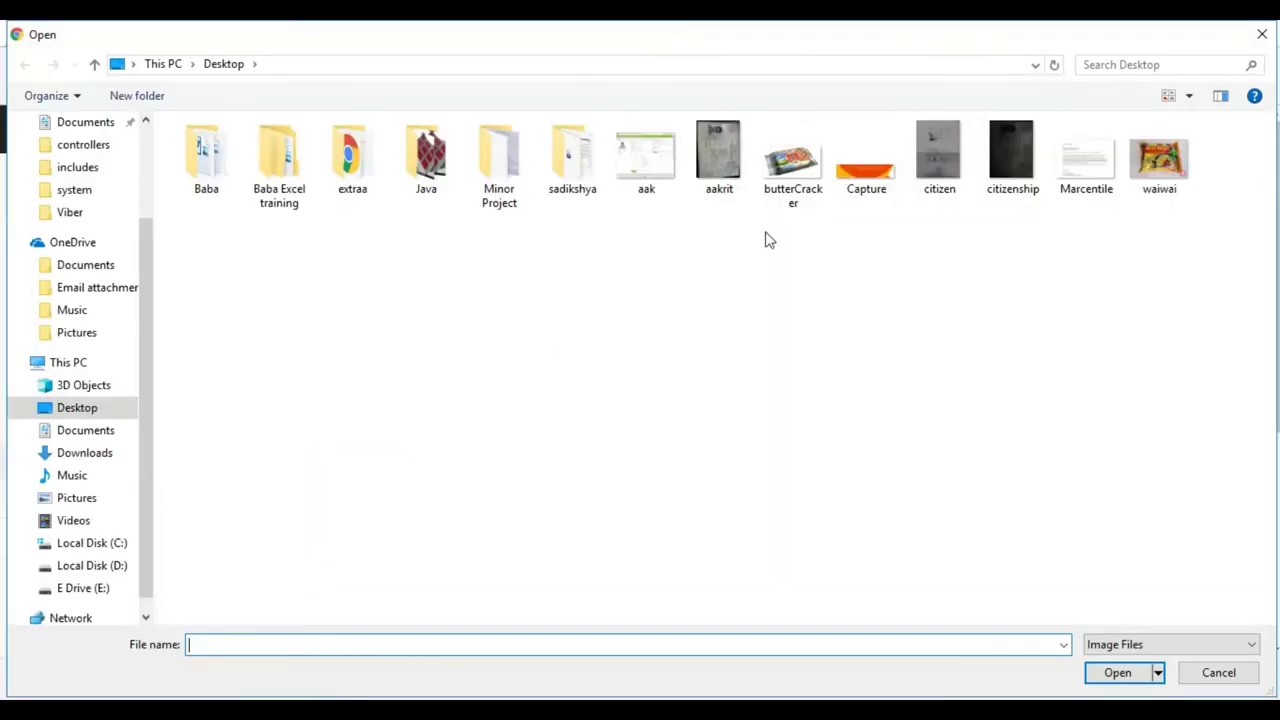
{"action": "double_click", "coordinate": [793, 160]}
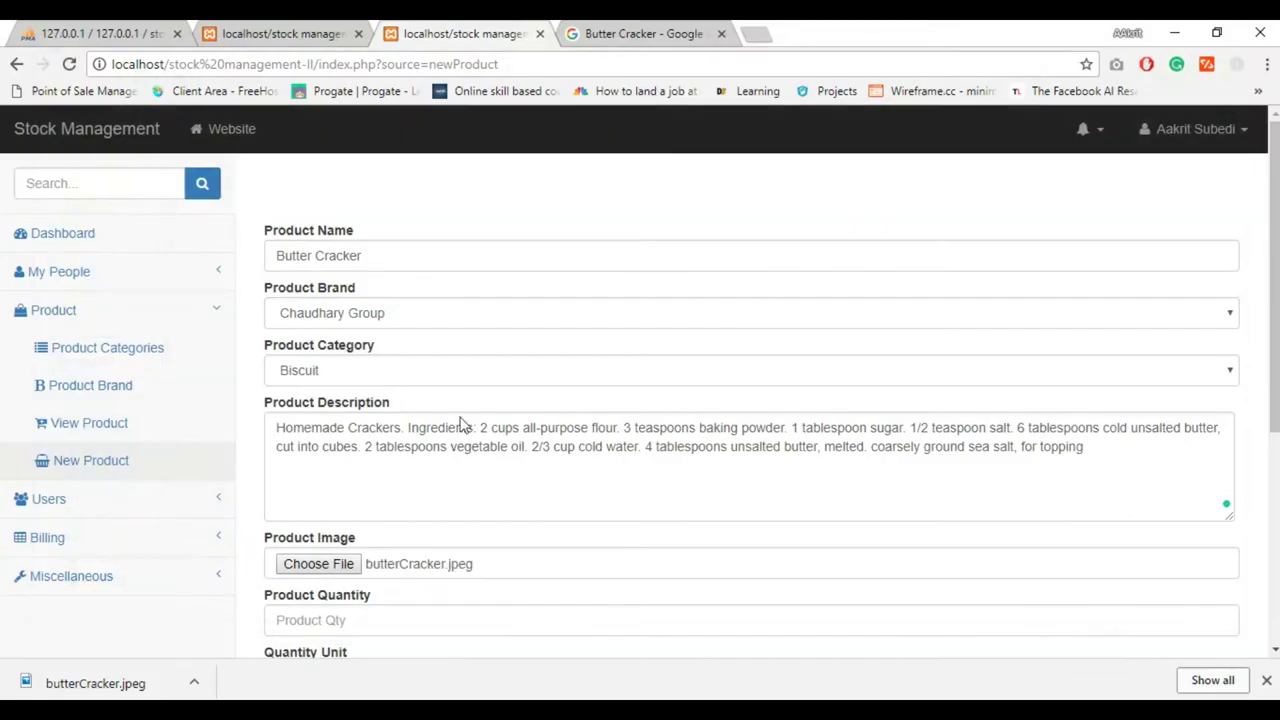
{"action": "left_click", "coordinate": [354, 618]}
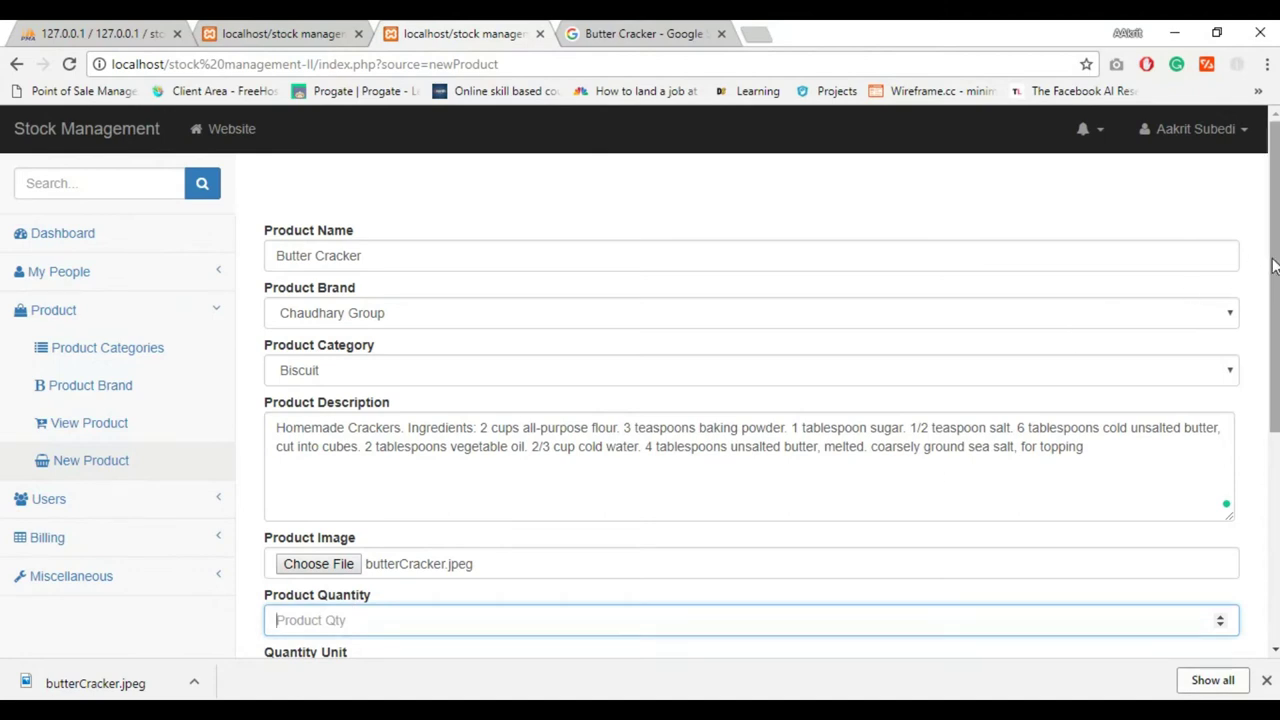
Enter quantity 150 Unit, manufacture date 04/02/2018 and expiry date 09/20/2018
{"action": "scroll", "coordinate": [1274, 290], "scroll_direction": "down", "scroll_amount": 2}
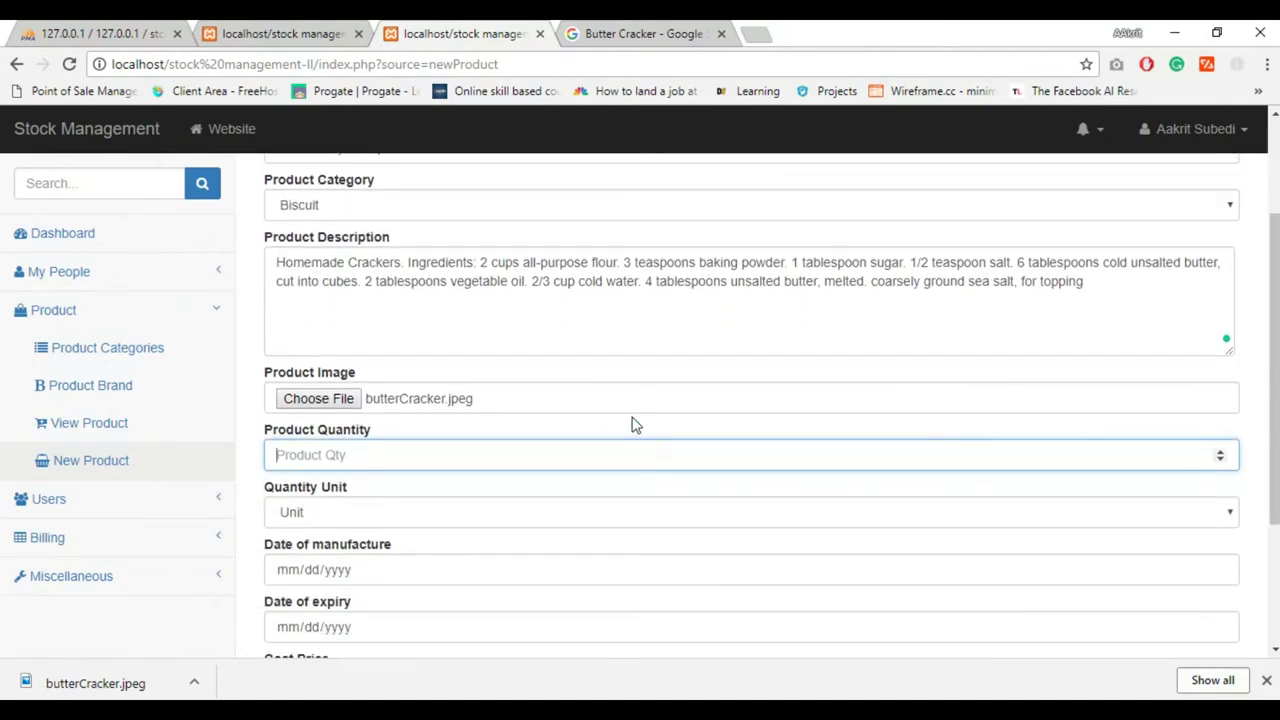
{"action": "type", "text": "150"}
{"action": "left_click", "coordinate": [553, 518]}
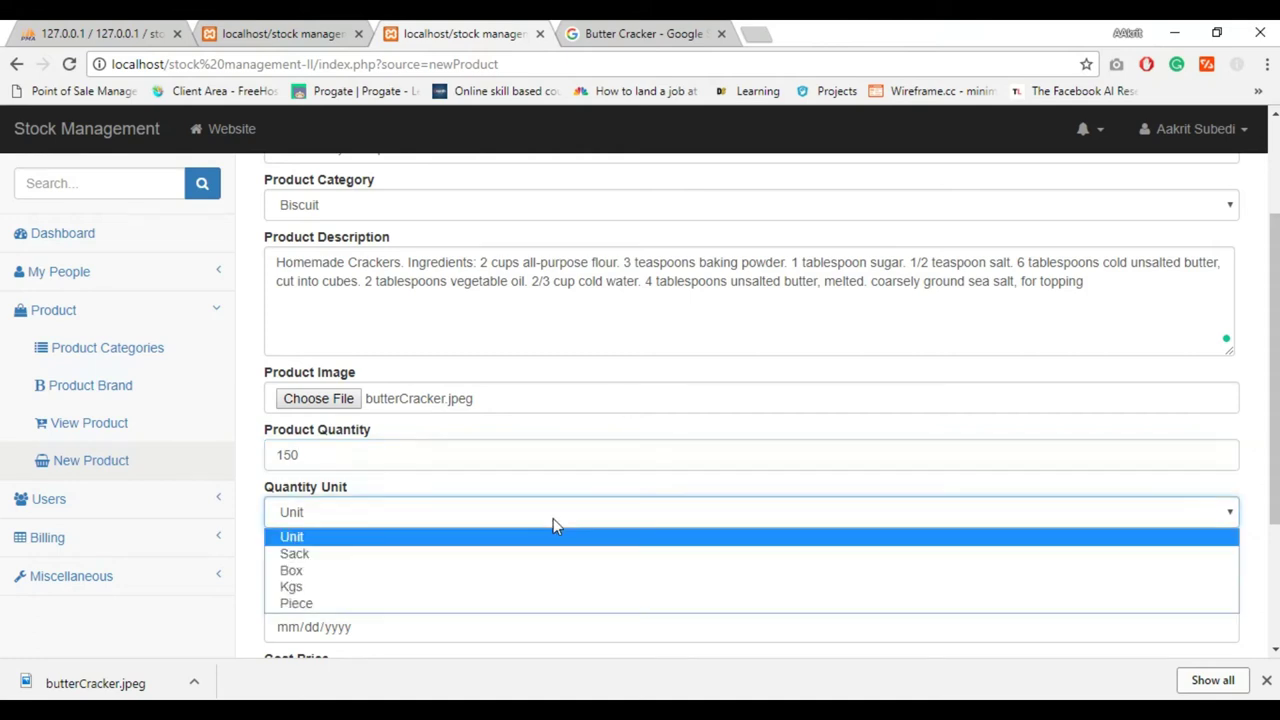
{"action": "left_click", "coordinate": [333, 536]}
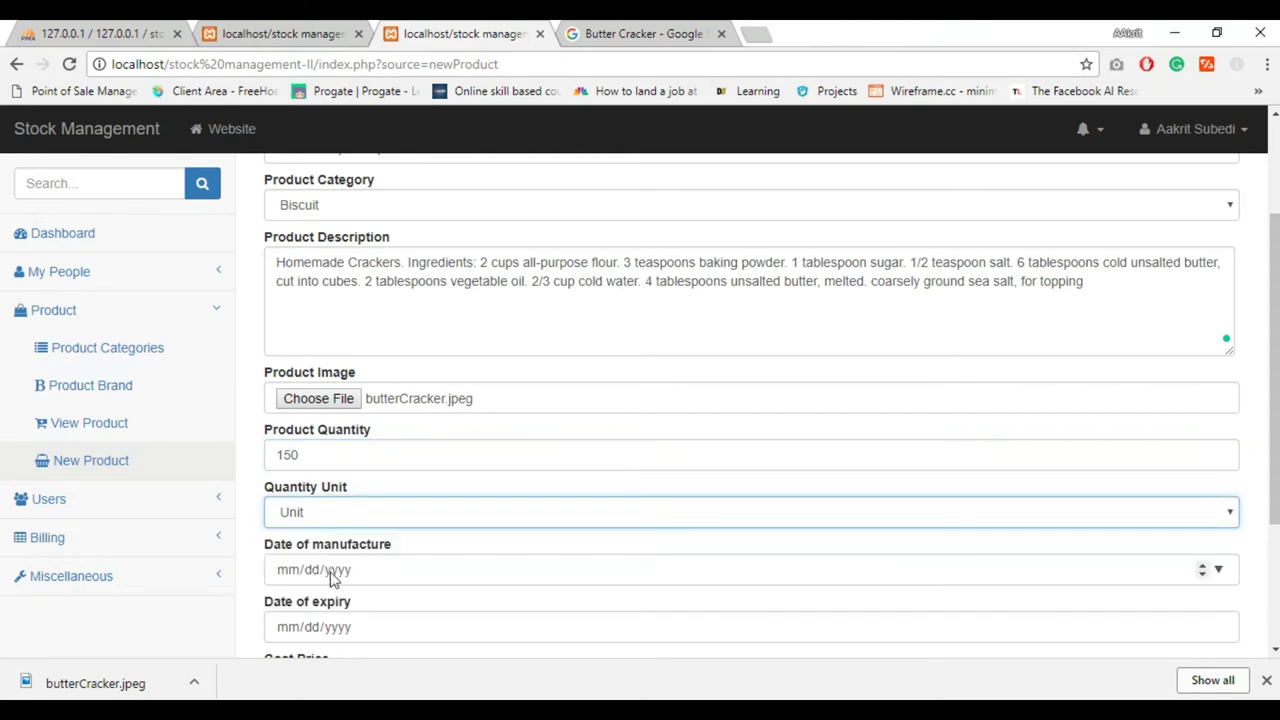
{"action": "left_click", "coordinate": [330, 569]}
{"action": "left_click", "coordinate": [1219, 569]}
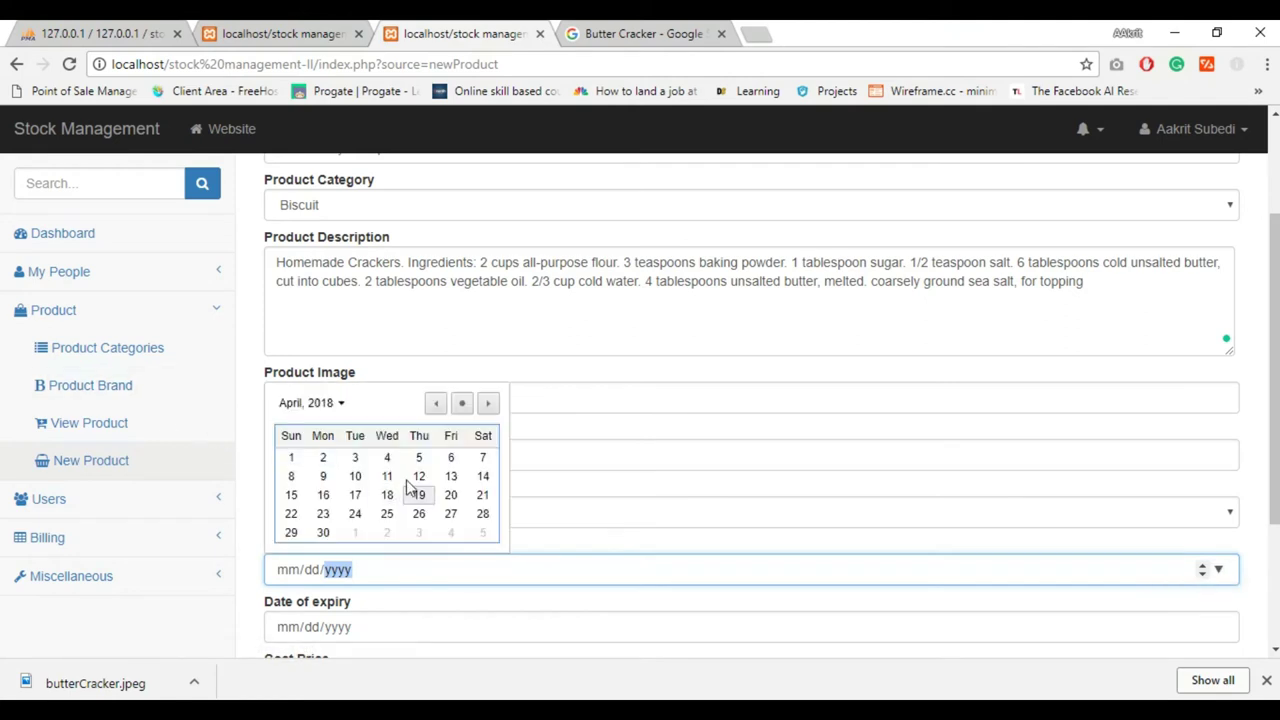
{"action": "left_click", "coordinate": [323, 458]}
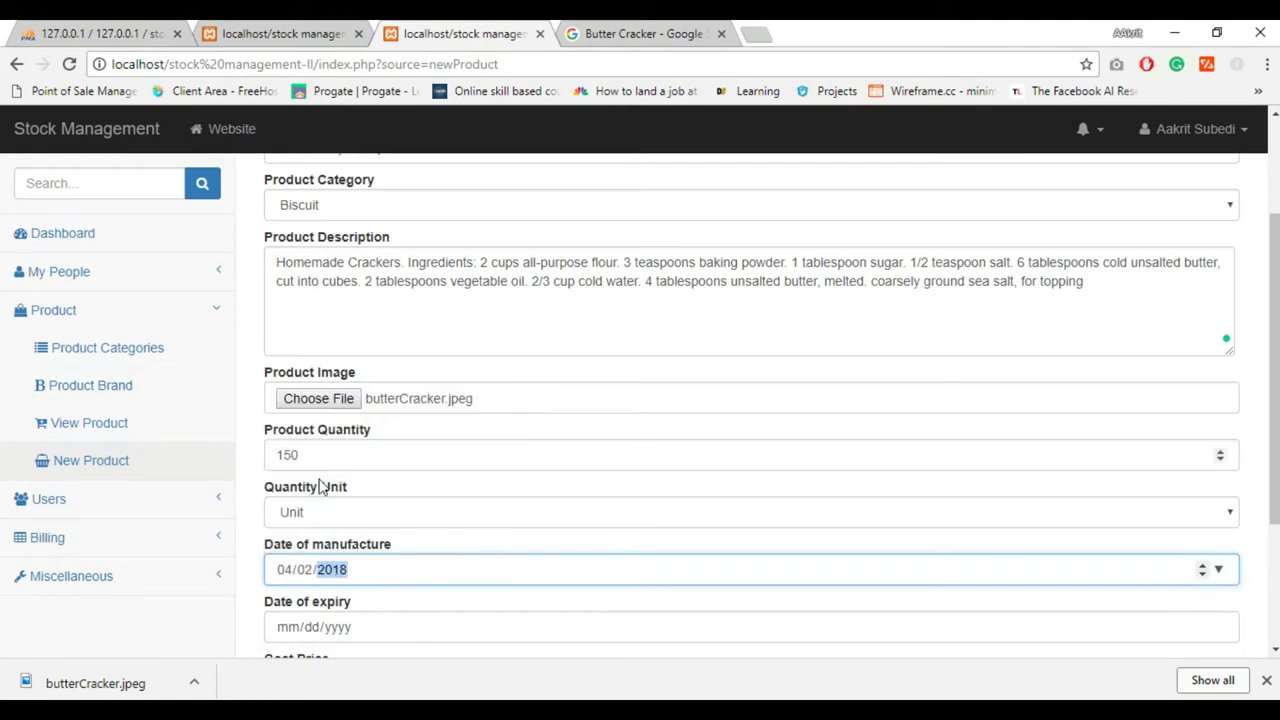
{"action": "left_click", "coordinate": [530, 627]}
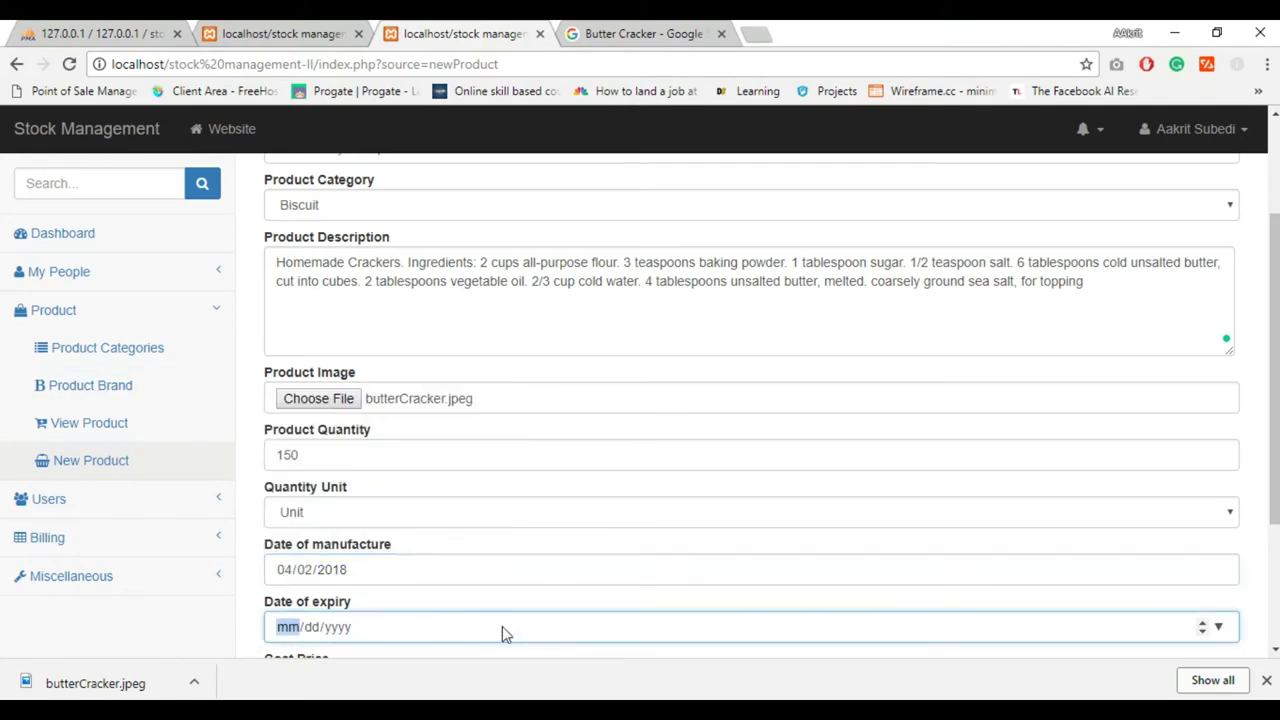
{"action": "left_click", "coordinate": [1218, 626]}
{"action": "left_click", "coordinate": [487, 441]}
{"action": "left_click", "coordinate": [487, 441]}
{"action": "left_click", "coordinate": [487, 441]}
{"action": "left_click", "coordinate": [487, 441]}
{"action": "left_click", "coordinate": [487, 441]}
{"action": "left_click", "coordinate": [419, 552]}
Set cost price 15, marked price 25 and a 15% discount
{"action": "scroll", "coordinate": [412, 540], "scroll_direction": "down", "scroll_amount": 2}
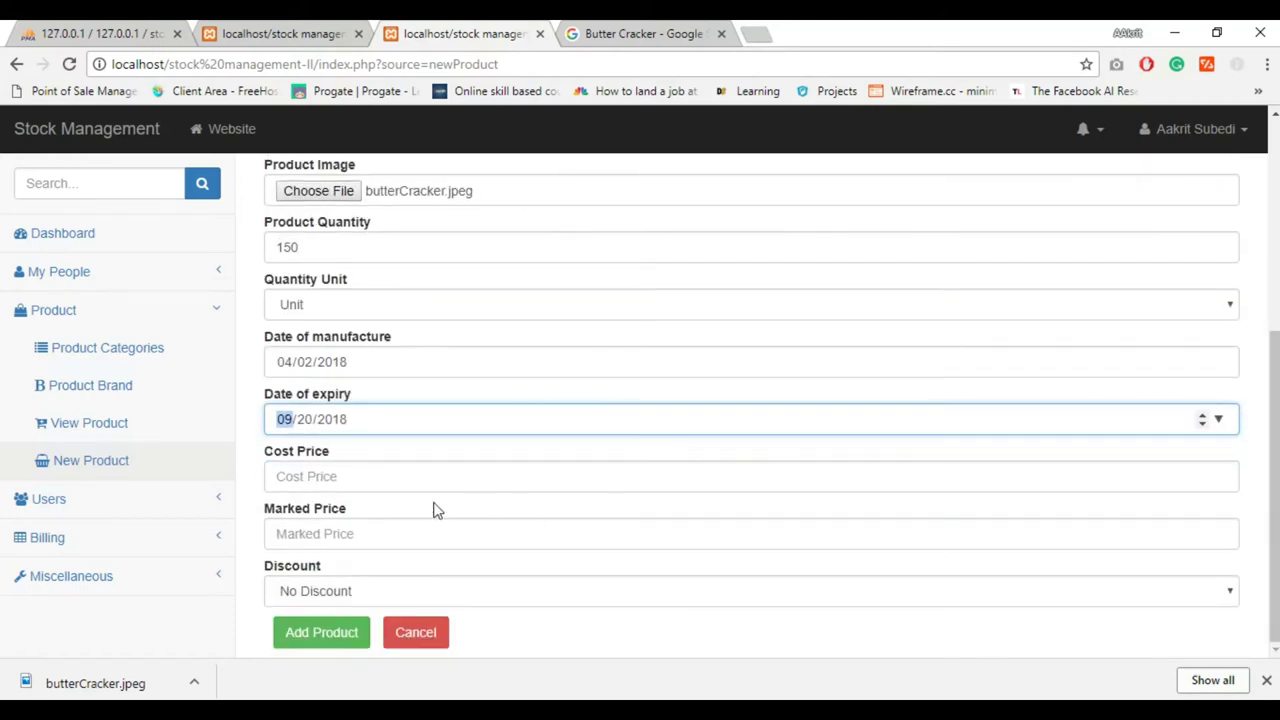
{"action": "left_click", "coordinate": [392, 478]}
{"action": "type", "text": "15"}
{"action": "key", "text": "Tab"}
{"action": "type", "text": "25"}
{"action": "key", "text": "Tab"}
{"action": "left_click", "coordinate": [345, 592]}
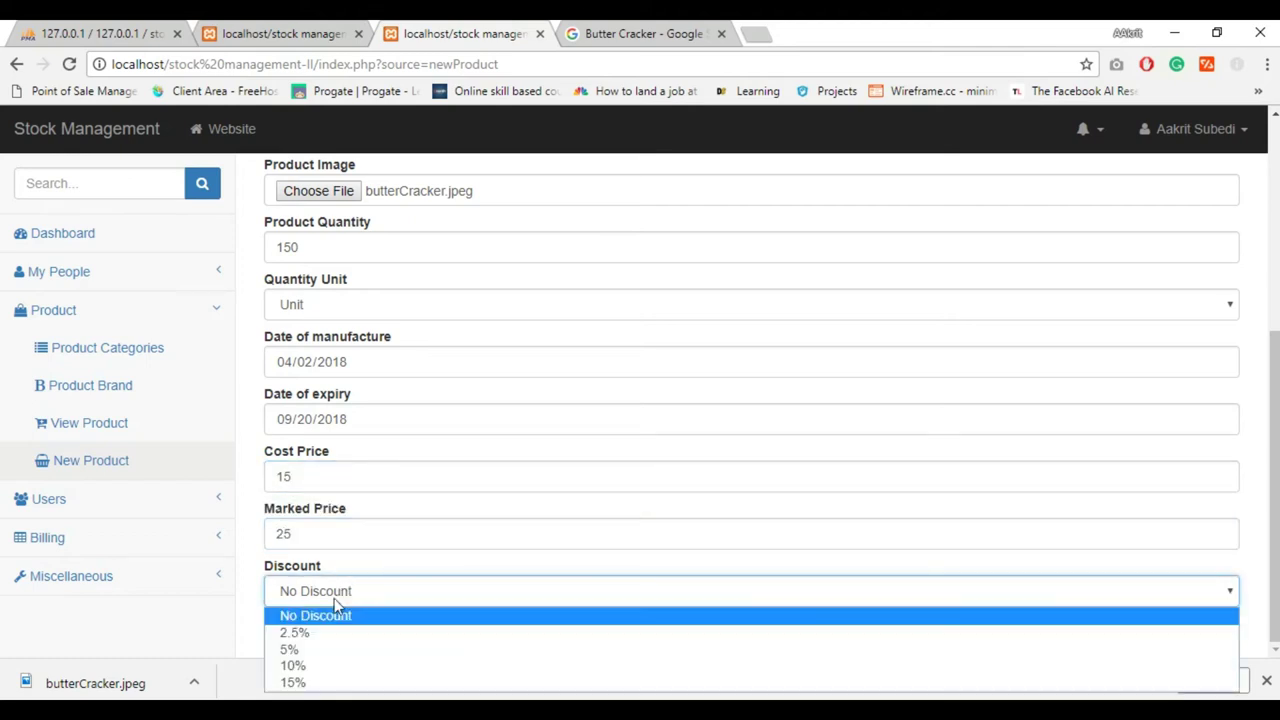
{"action": "left_click", "coordinate": [299, 679]}
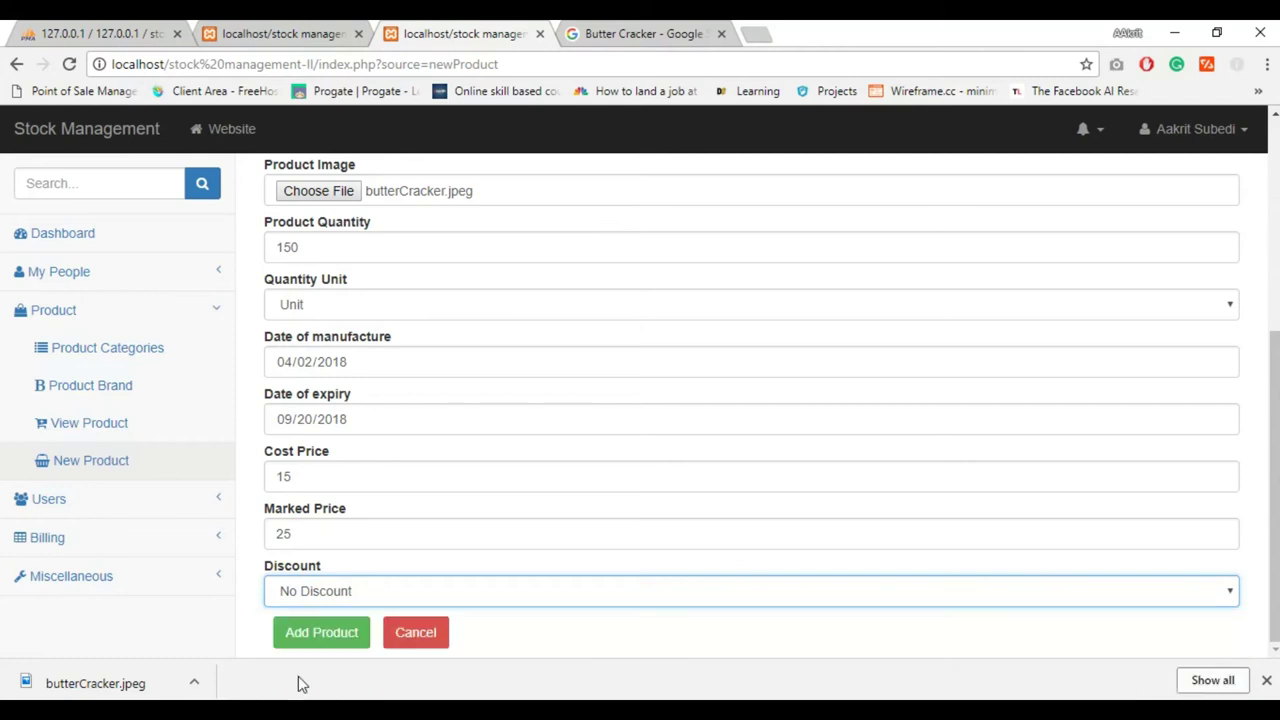
Save Butter Cracker, then find its Rs.2250 expenditure entry in the User Logs
{"action": "left_click", "coordinate": [309, 636]}
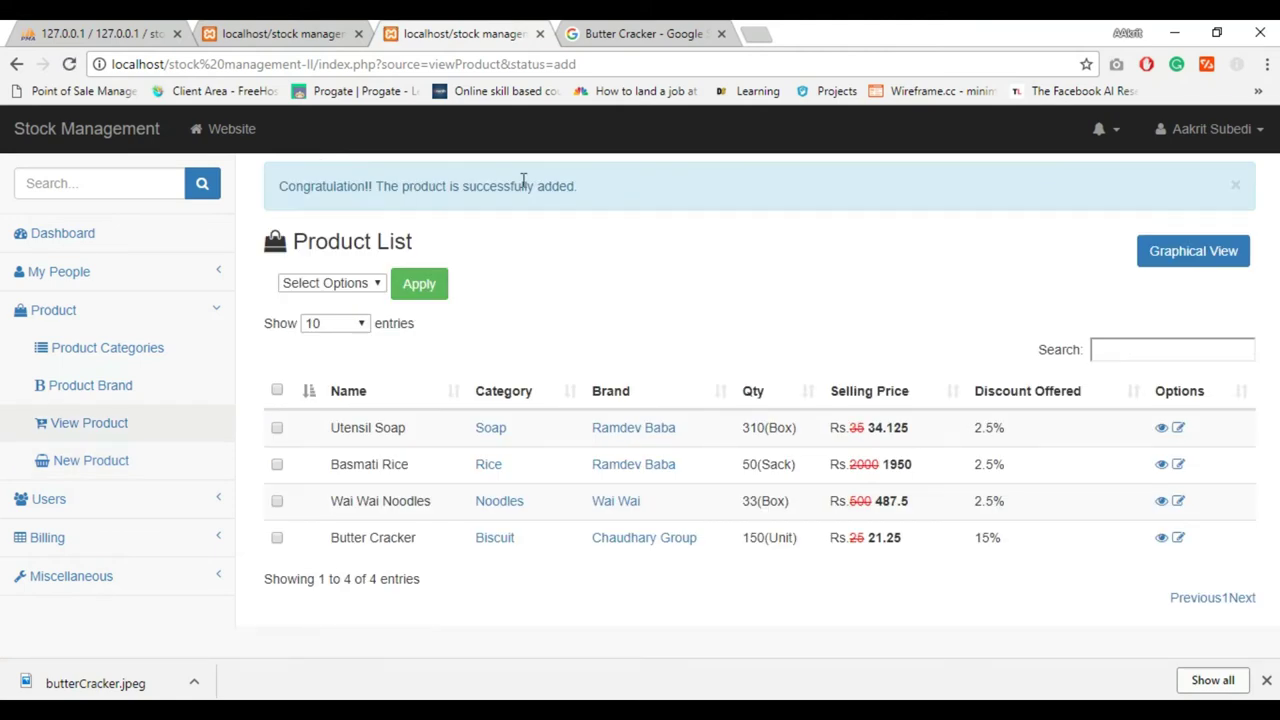
{"action": "left_click", "coordinate": [42, 500]}
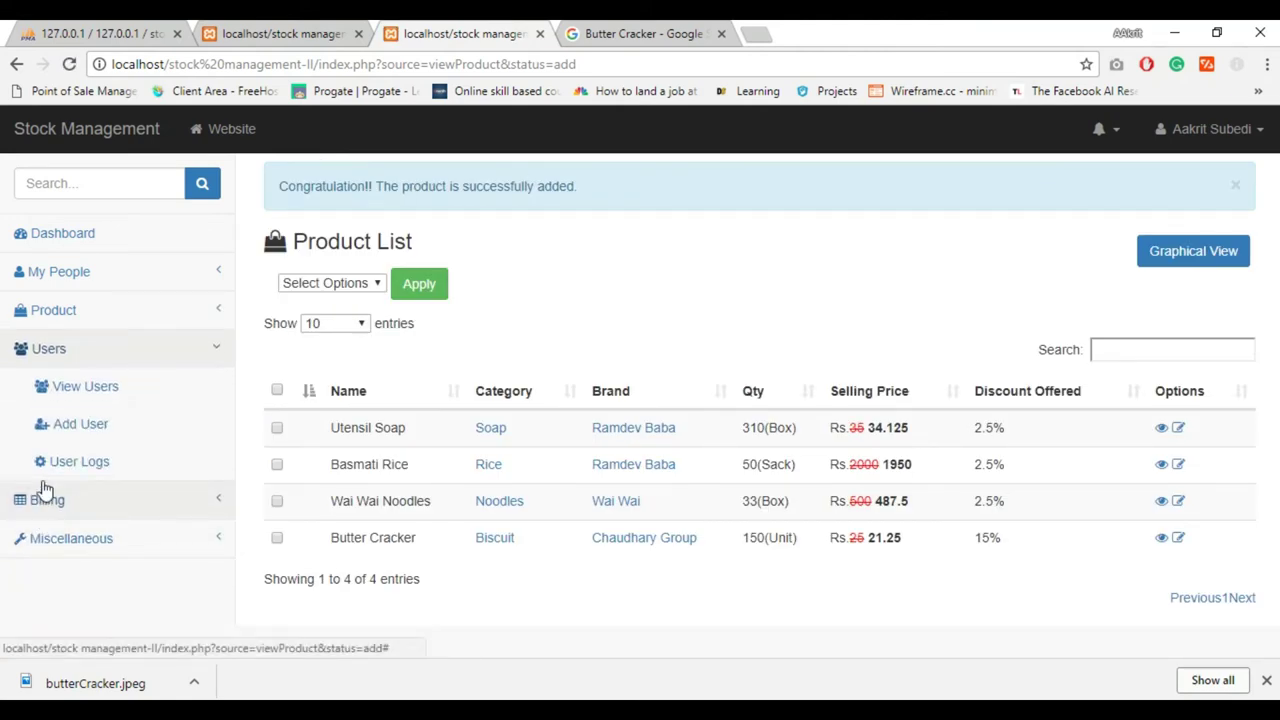
{"action": "left_click", "coordinate": [45, 478]}
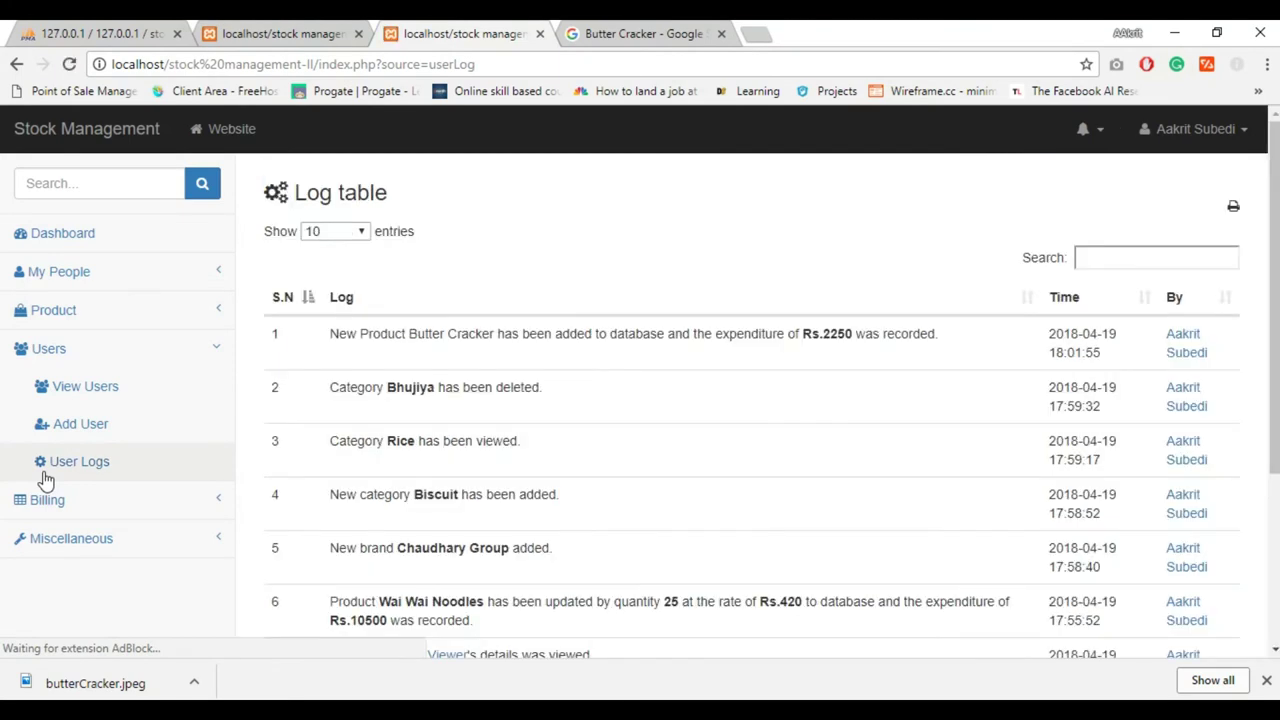
{"action": "double_click", "coordinate": [827, 338]}
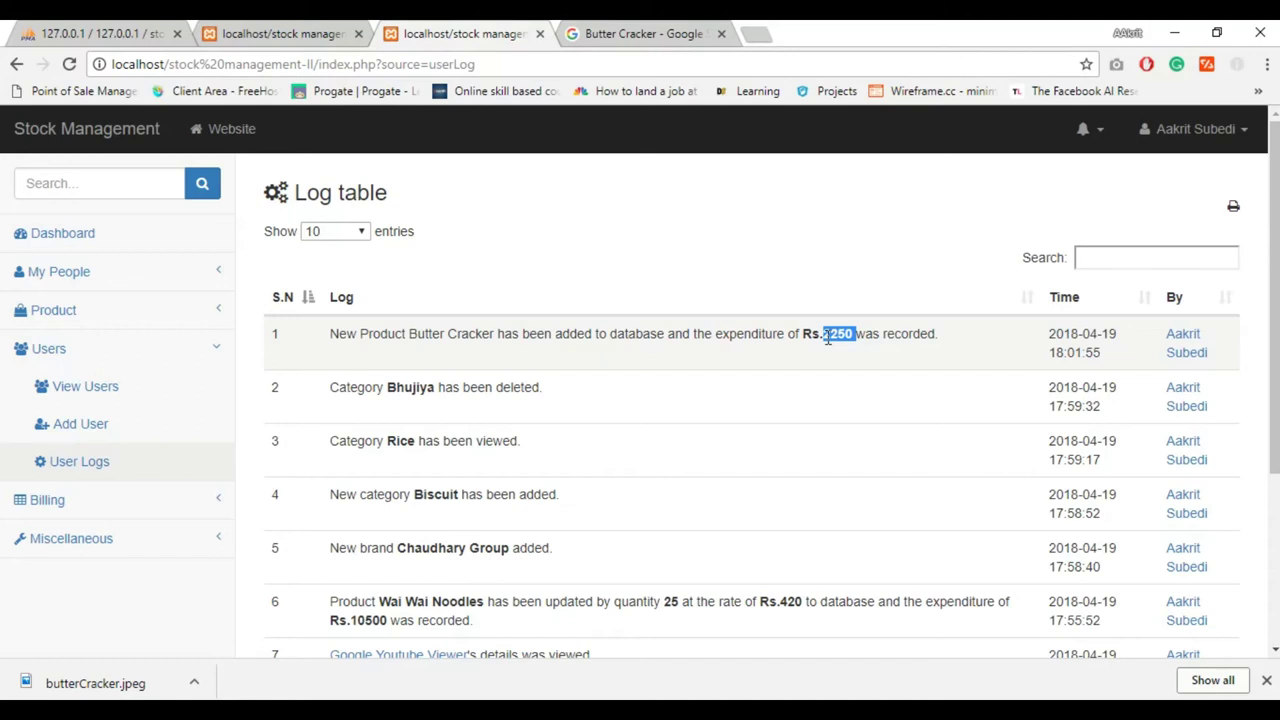
{"action": "left_click", "coordinate": [63, 532]}
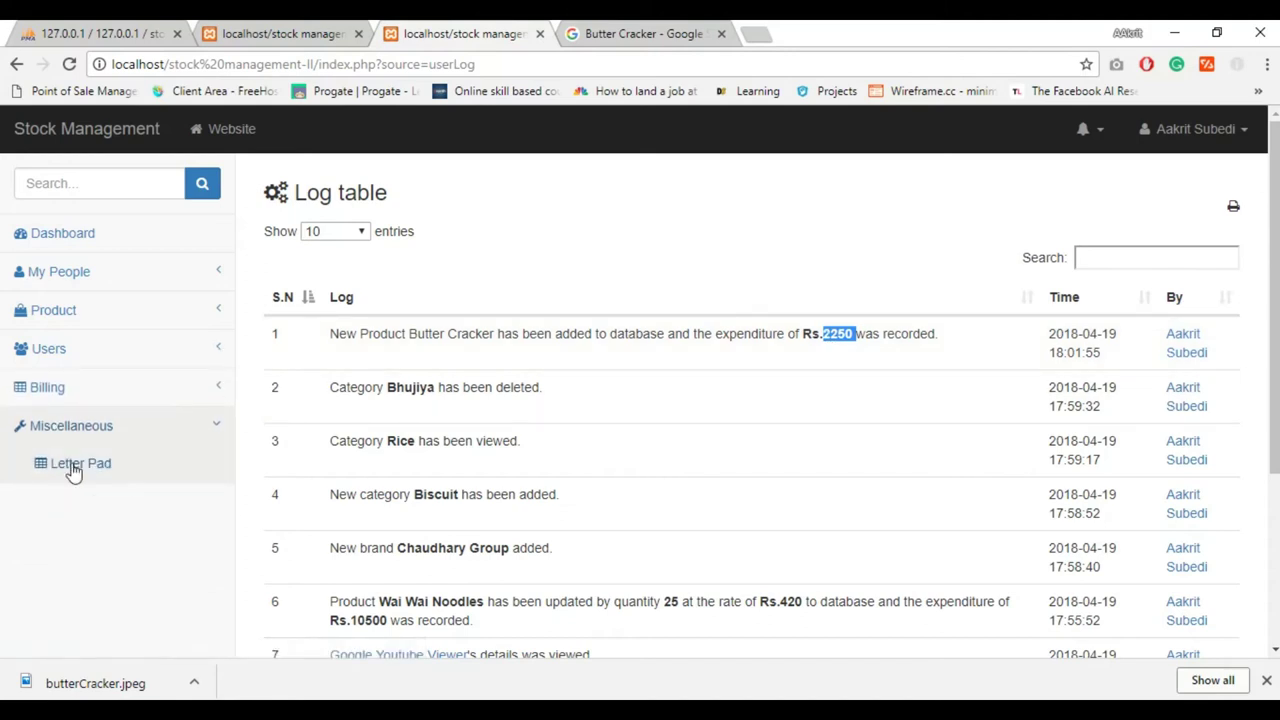
Check the money transaction list for the Butter Cracker quantity of 150
{"action": "left_click", "coordinate": [60, 390]}
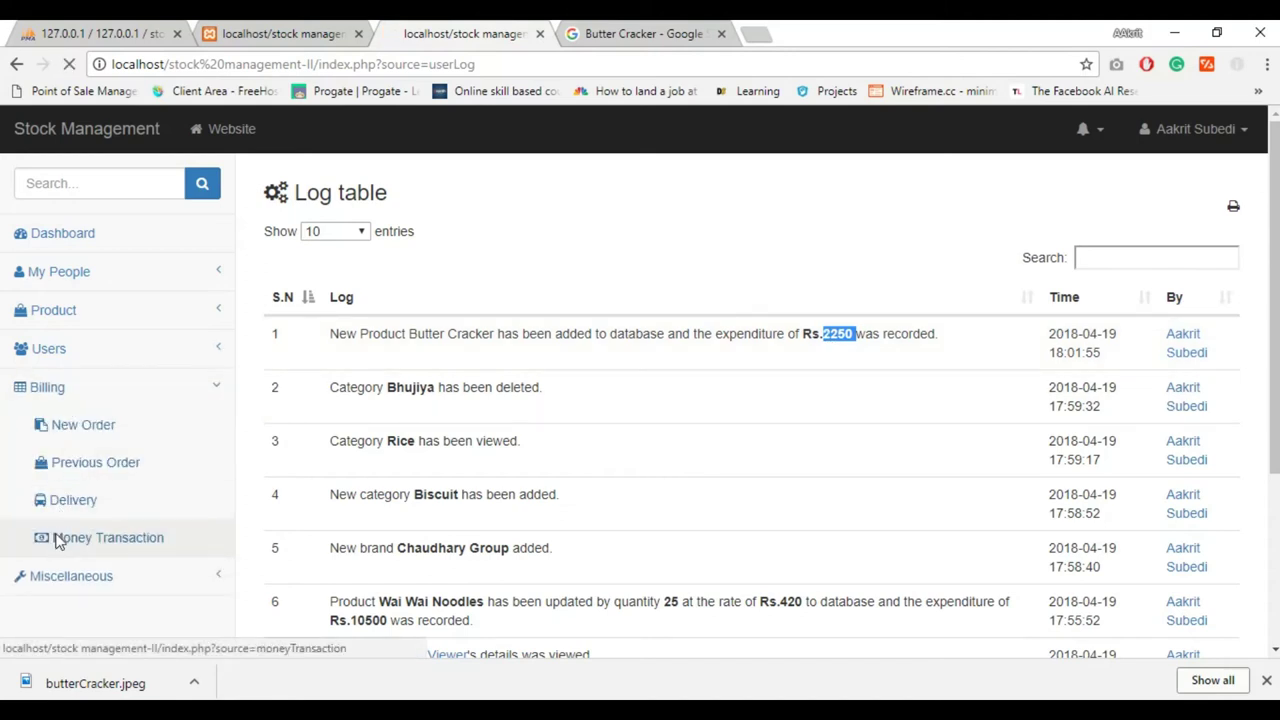
{"action": "left_click", "coordinate": [60, 539]}
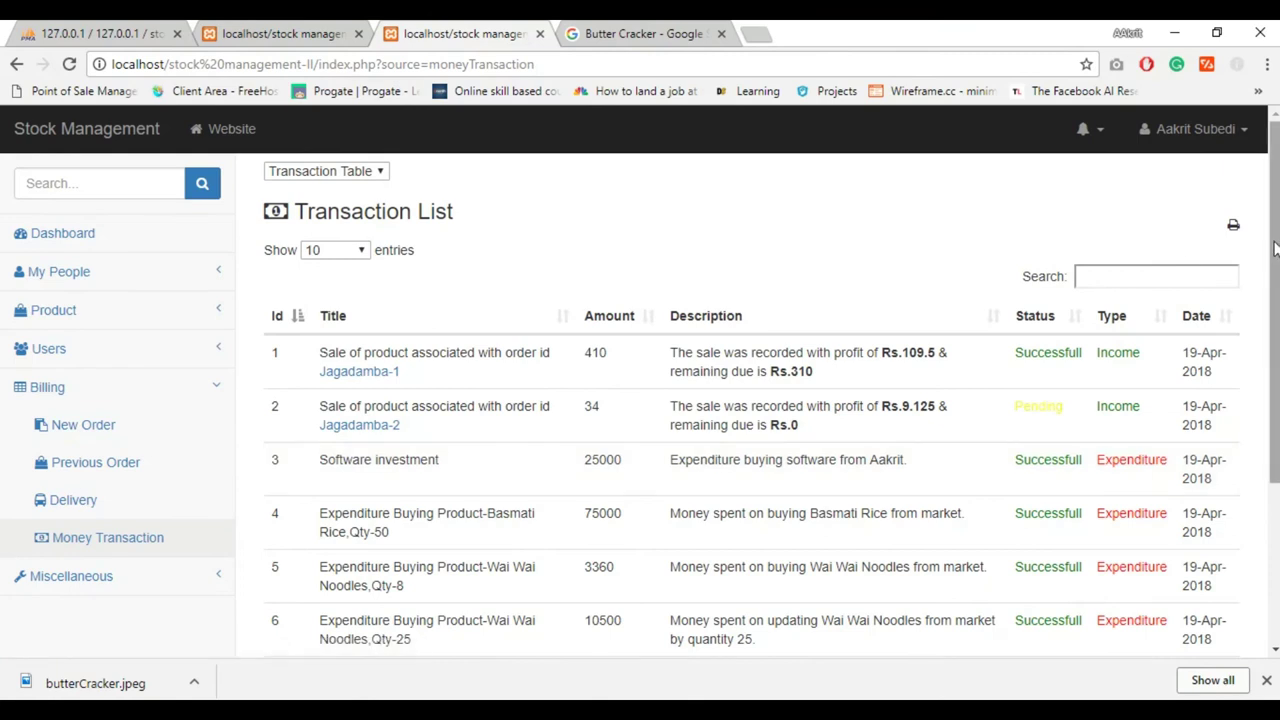
{"action": "left_click_drag", "start_coordinate": [1275, 290], "coordinate": [1275, 456]}
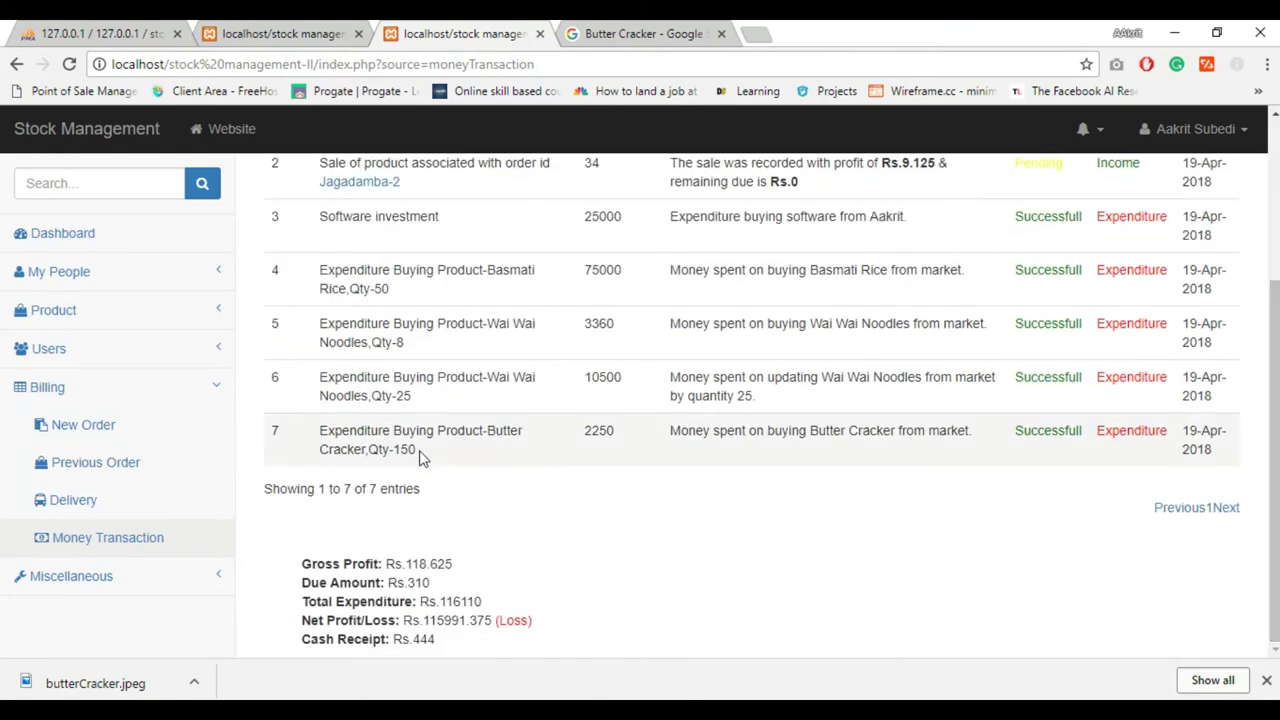
{"action": "double_click", "coordinate": [408, 456]}
Bring up an empty New Product form from the Product section
{"action": "left_click", "coordinate": [84, 352]}
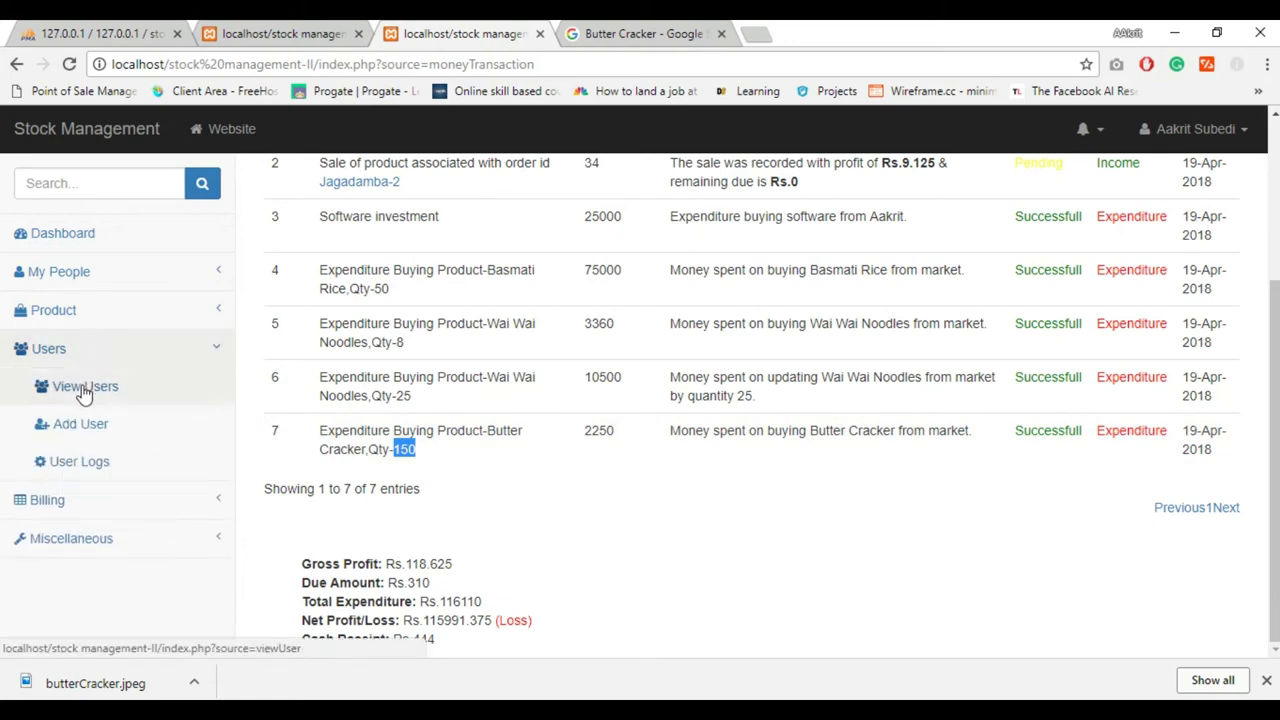
{"action": "left_click", "coordinate": [60, 310]}
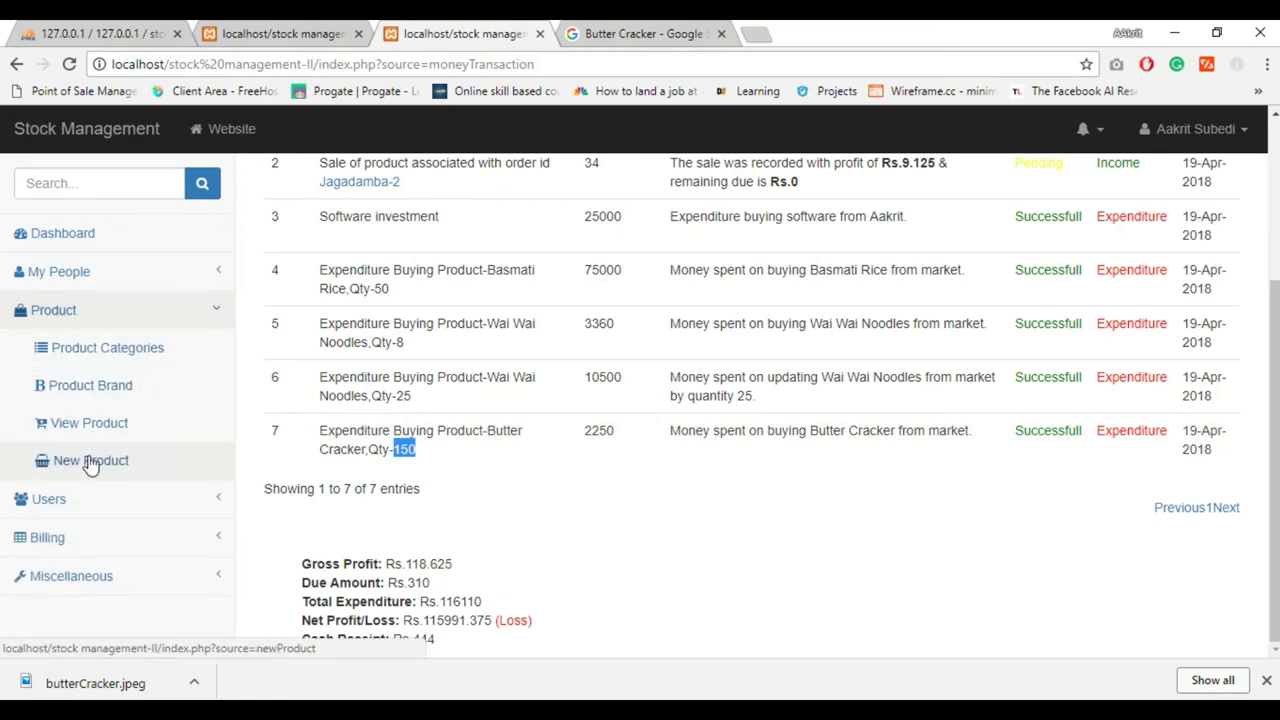
{"action": "left_click", "coordinate": [90, 462]}
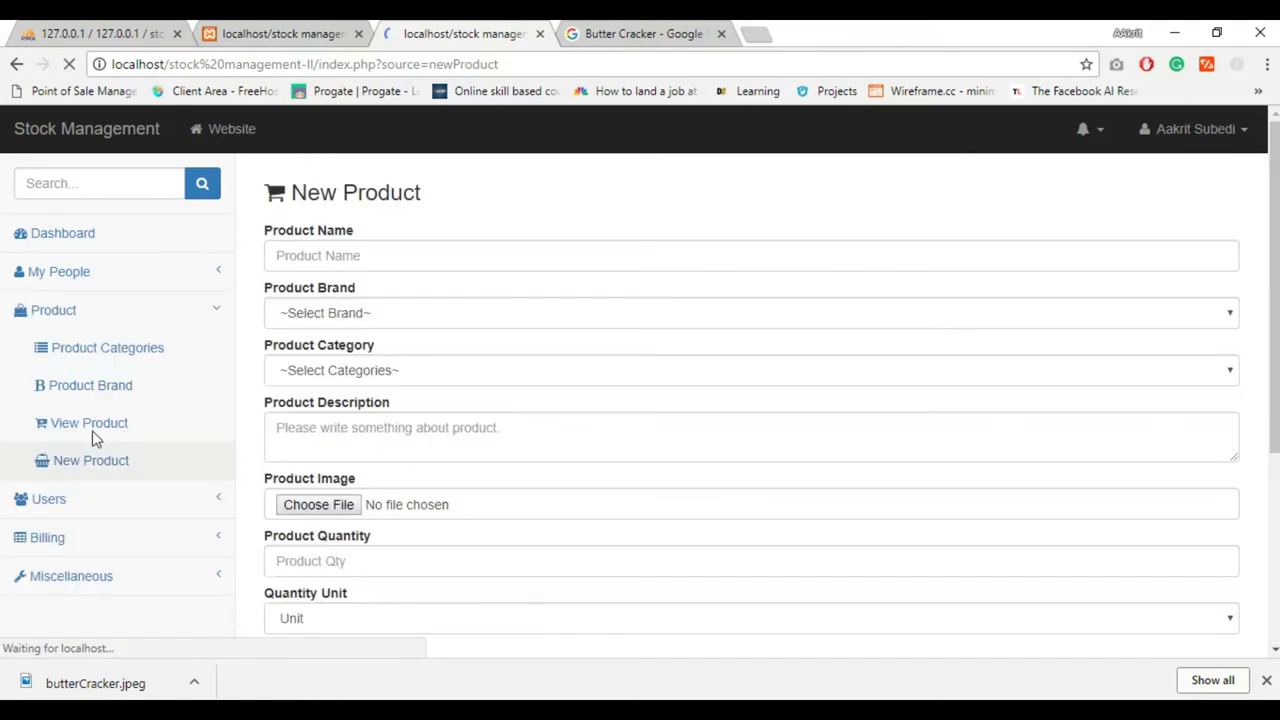
View Butter Cracker's details (price 21.25) and the stock chart, then return to User Logs
{"action": "left_click", "coordinate": [96, 435]}
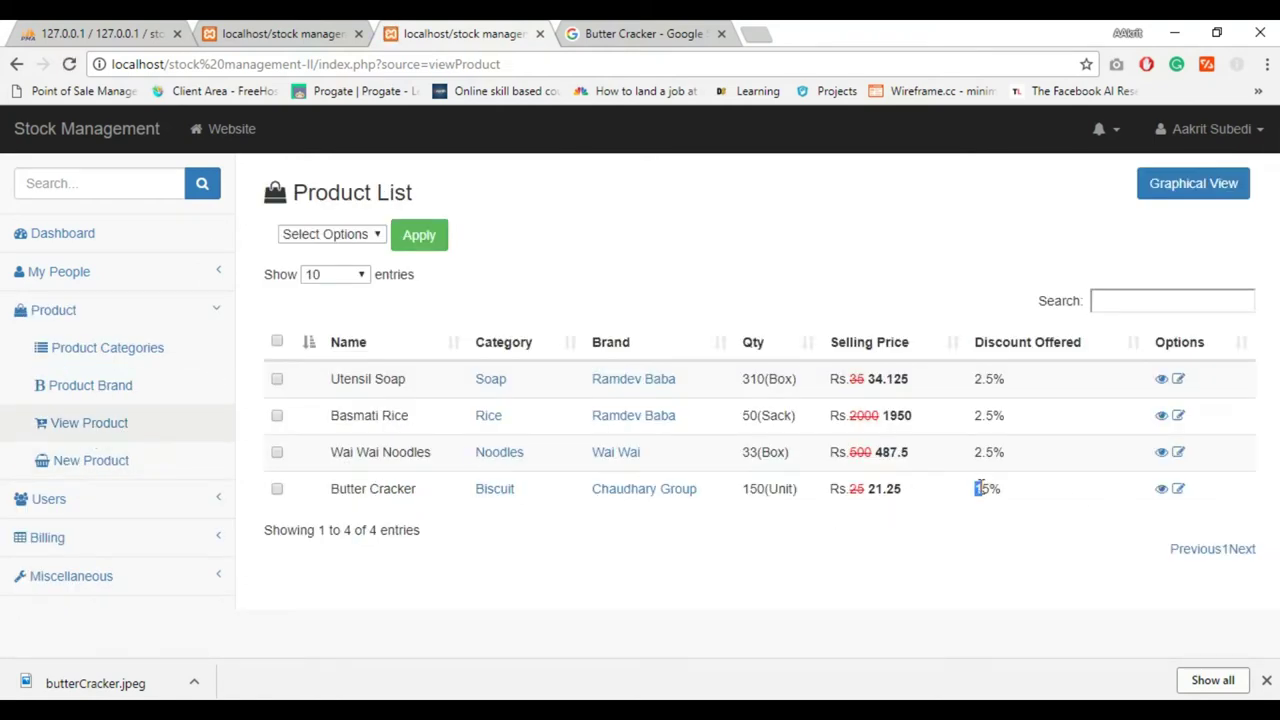
{"action": "double_click", "coordinate": [891, 490]}
{"action": "left_click", "coordinate": [1162, 490]}
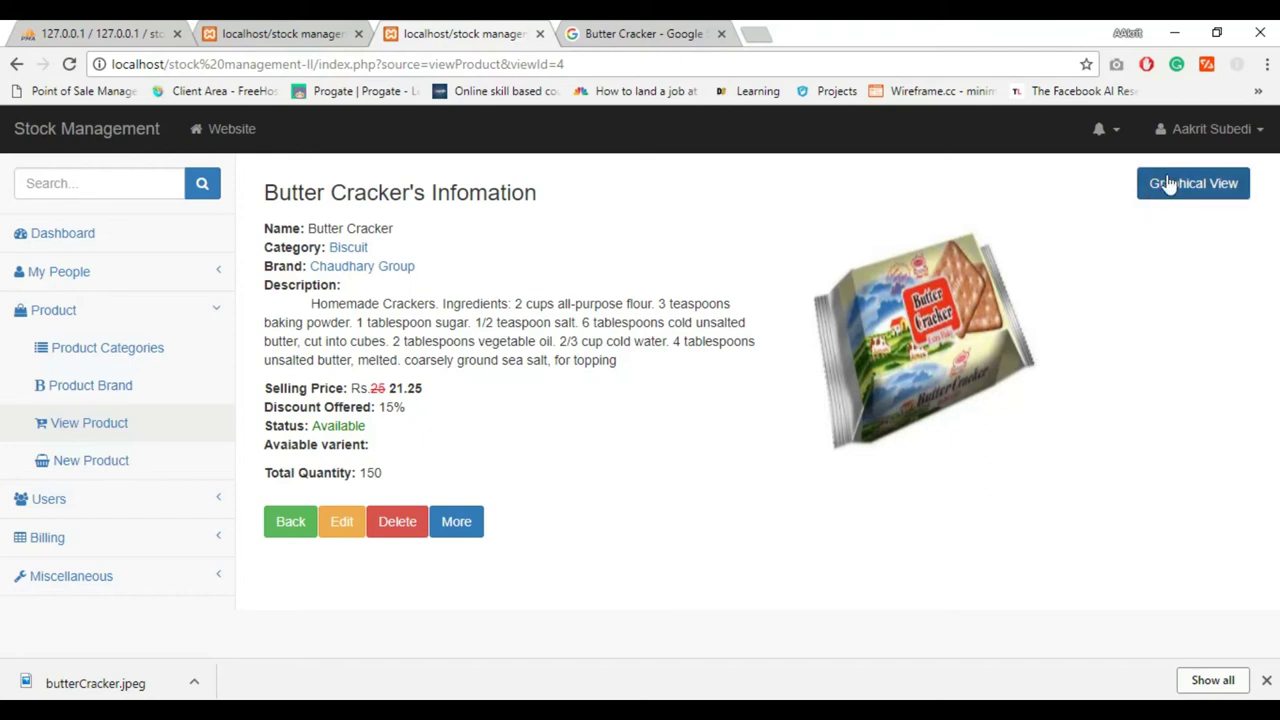
{"action": "left_click", "coordinate": [1155, 183]}
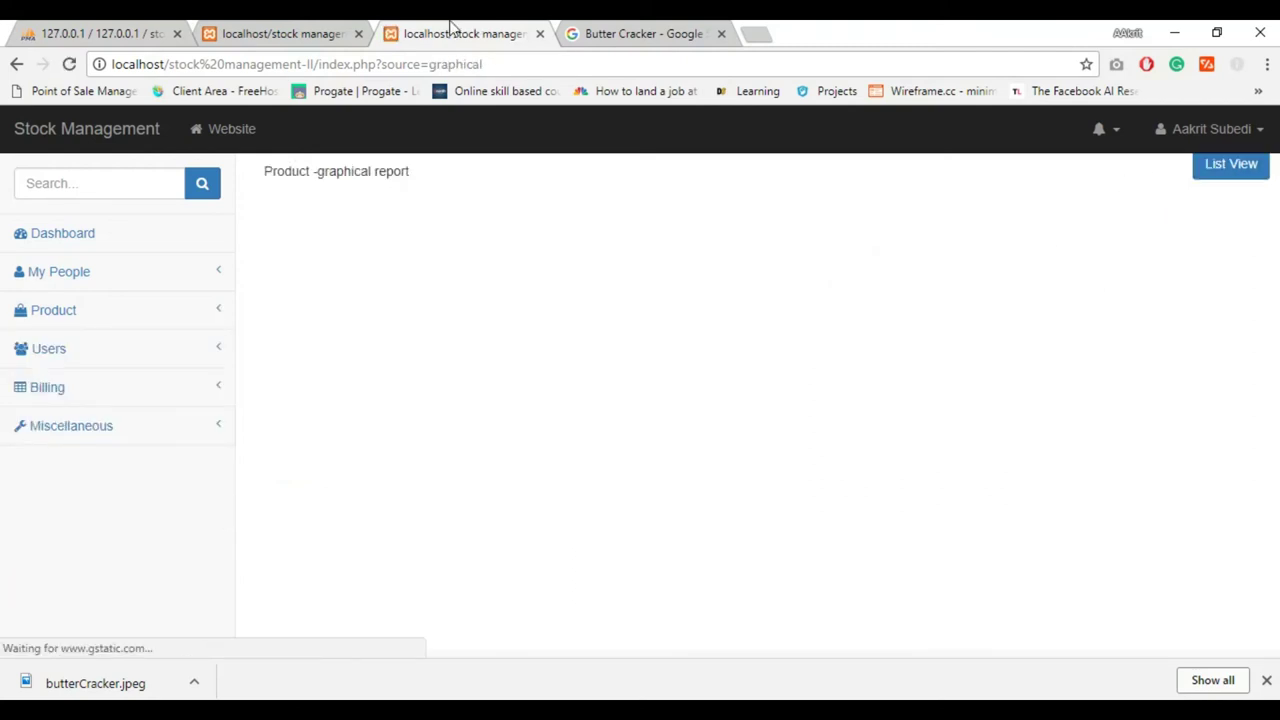
{"action": "left_click", "coordinate": [358, 33]}
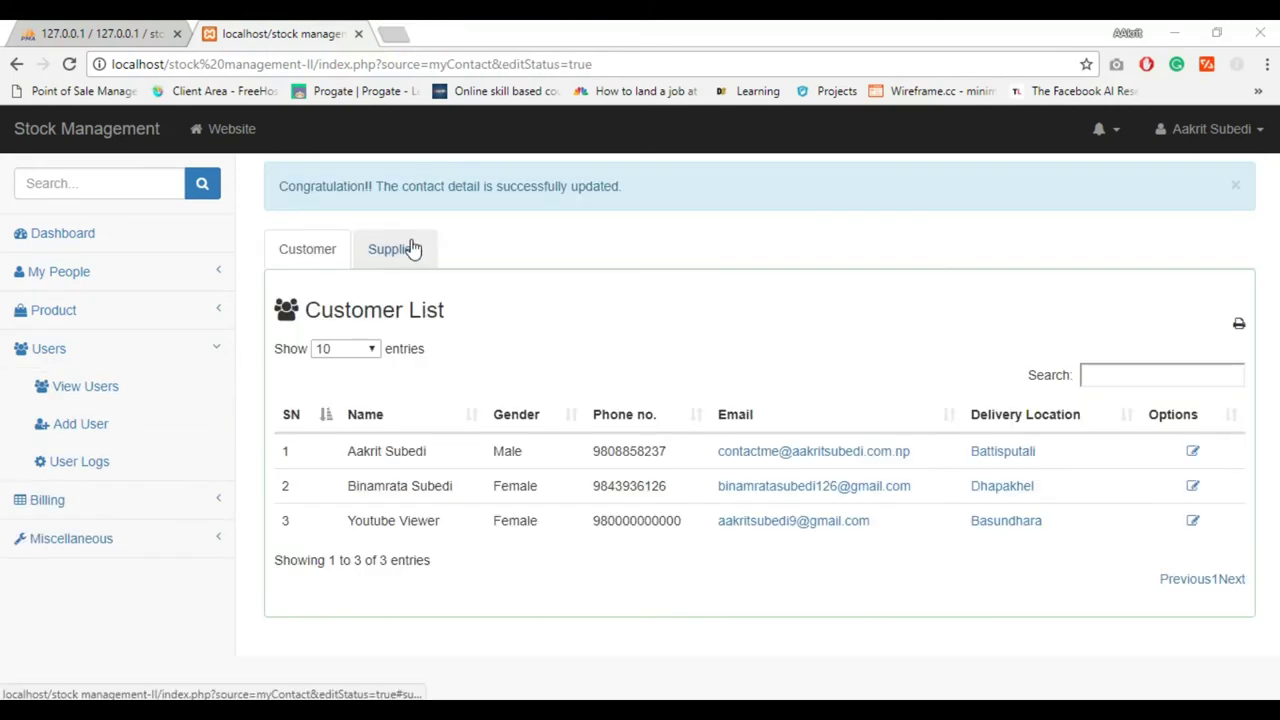
{"action": "left_click", "coordinate": [92, 465]}
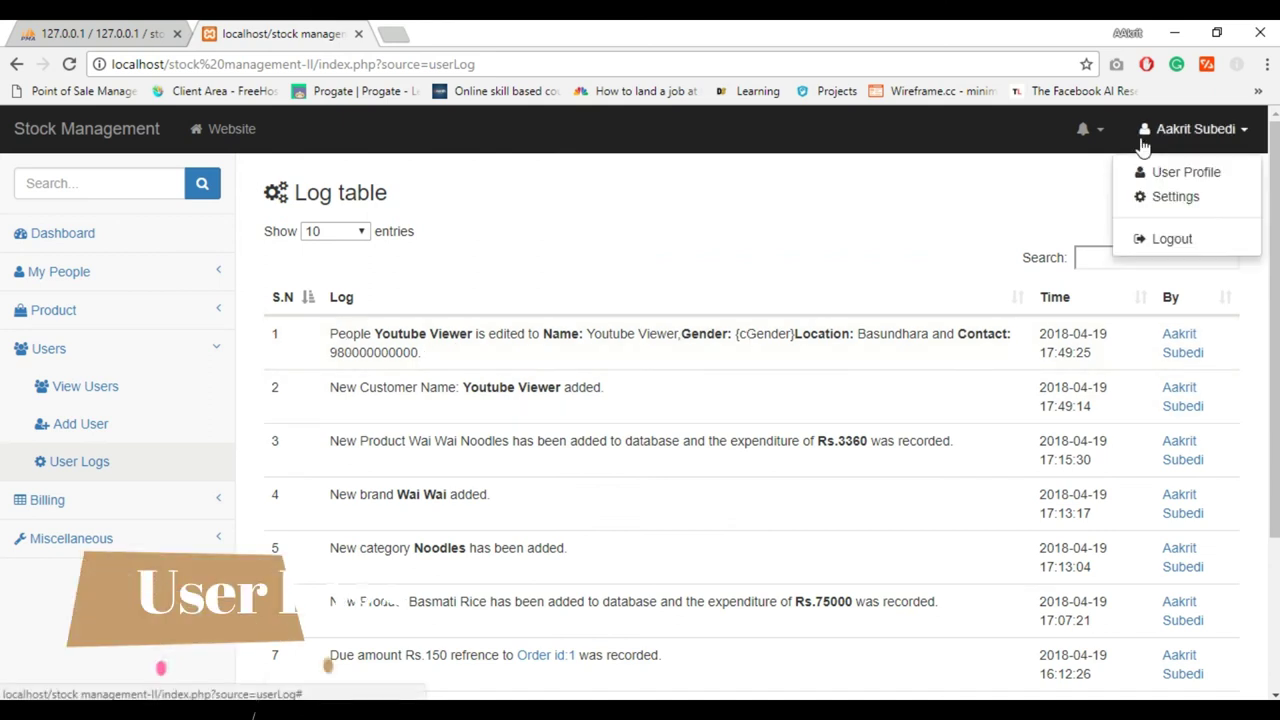
Read the log entries, then show the Users List with its three registered users
{"action": "double_click", "coordinate": [485, 387]}
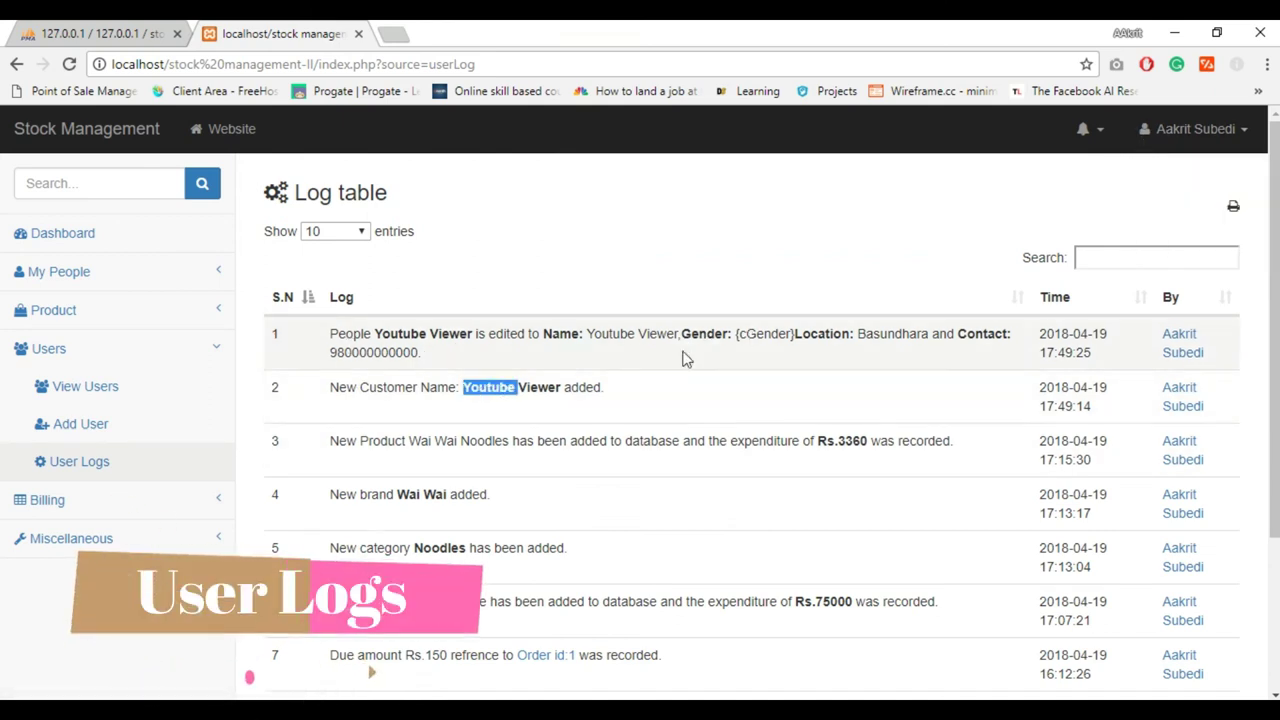
{"action": "double_click", "coordinate": [505, 334]}
{"action": "left_click", "coordinate": [390, 440]}
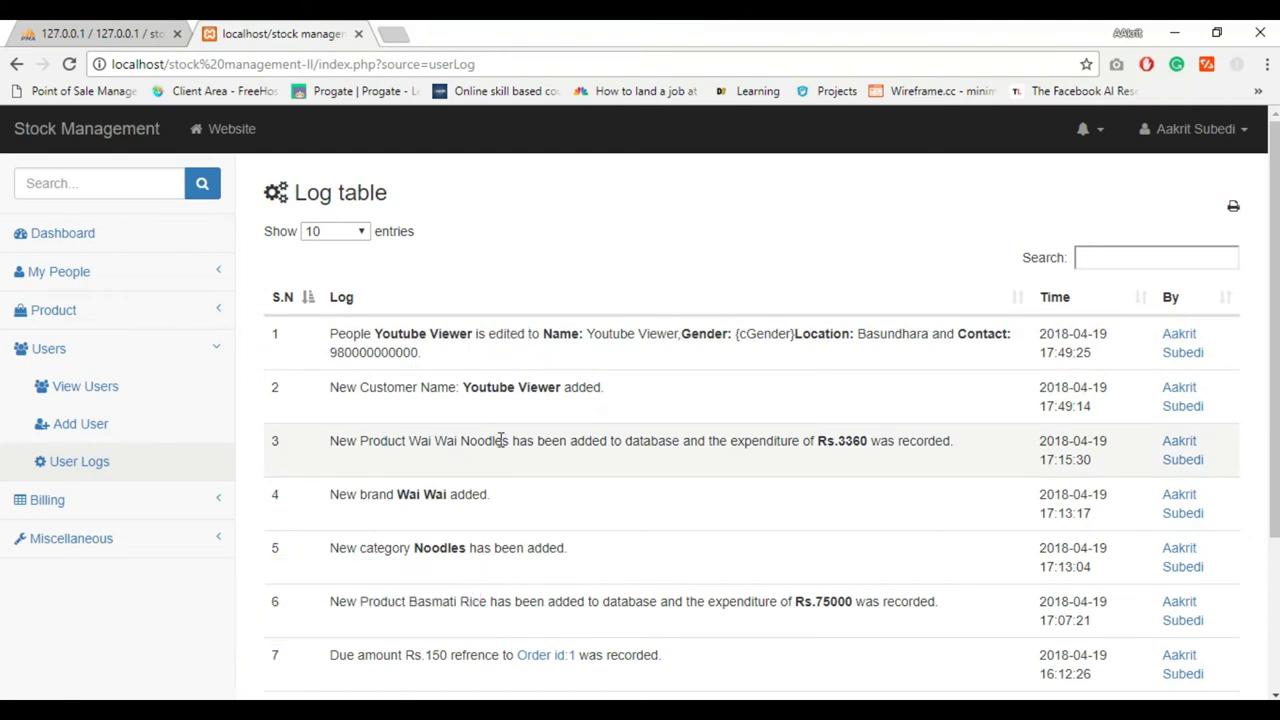
{"action": "left_click", "coordinate": [113, 405]}
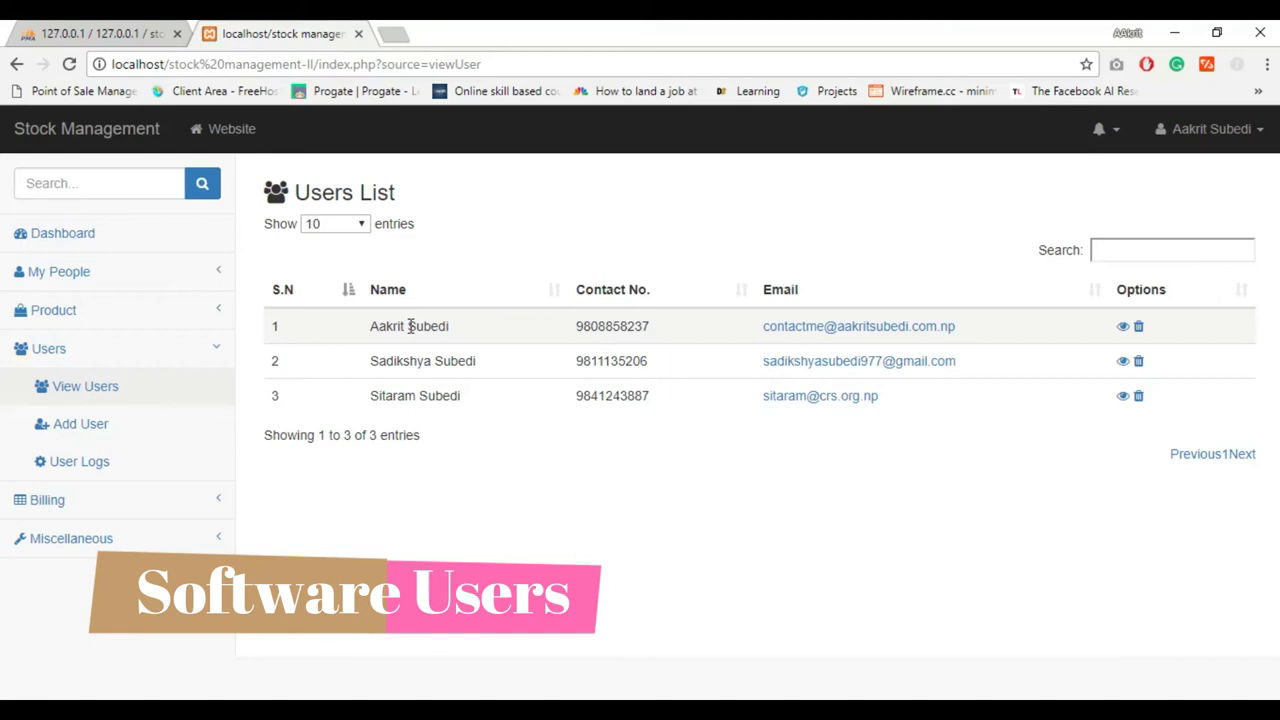
Start a new user with first name, last name and username 'uber'
{"action": "left_click_drag", "start_coordinate": [410, 326], "coordinate": [290, 362]}
{"action": "left_click", "coordinate": [240, 405]}
{"action": "left_click", "coordinate": [108, 436]}
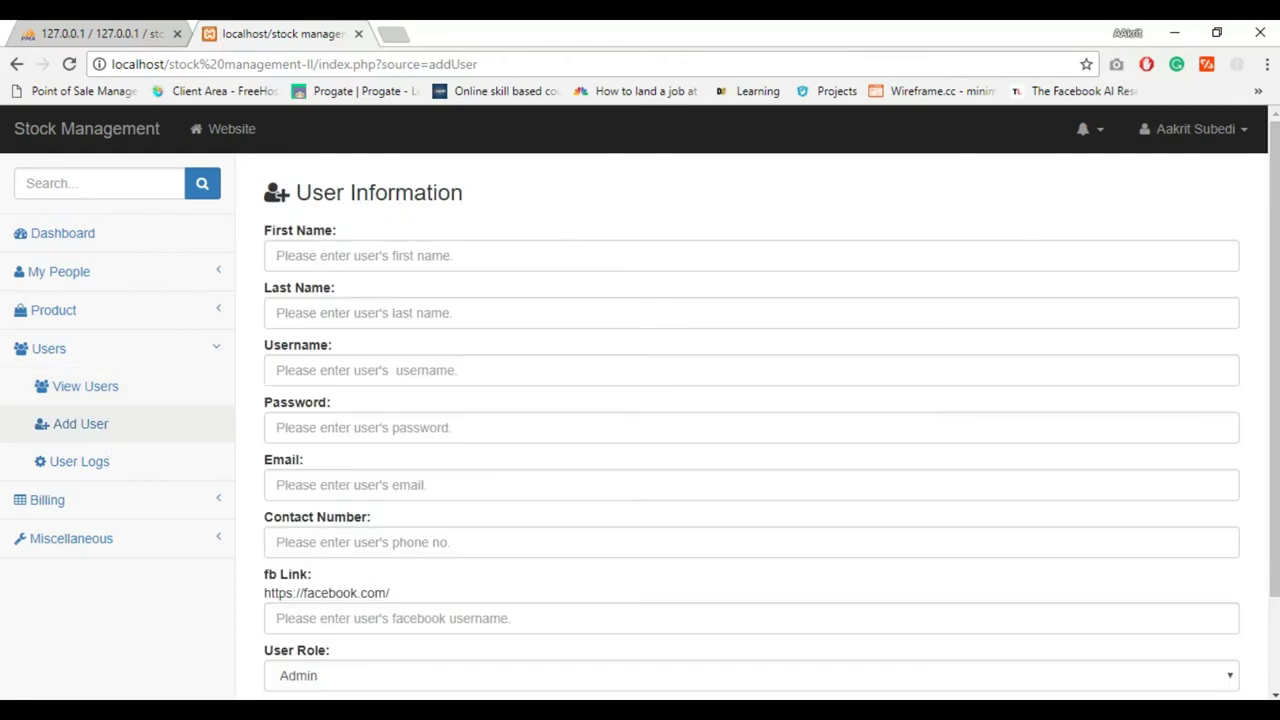
{"action": "type", "text": "Google"}
{"action": "left_click", "coordinate": [677, 320]}
{"action": "type", "text": "You"}
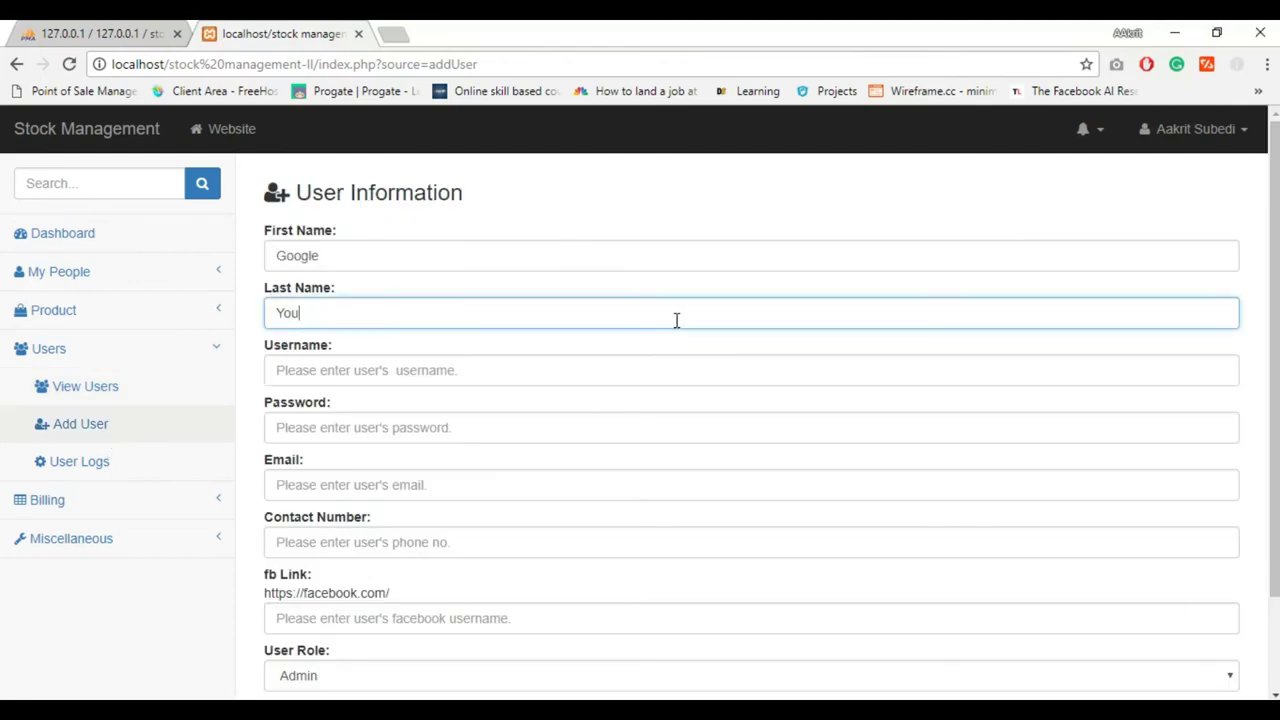
{"action": "type", "text": "tube Viewer"}
{"action": "key", "text": "Tab"}
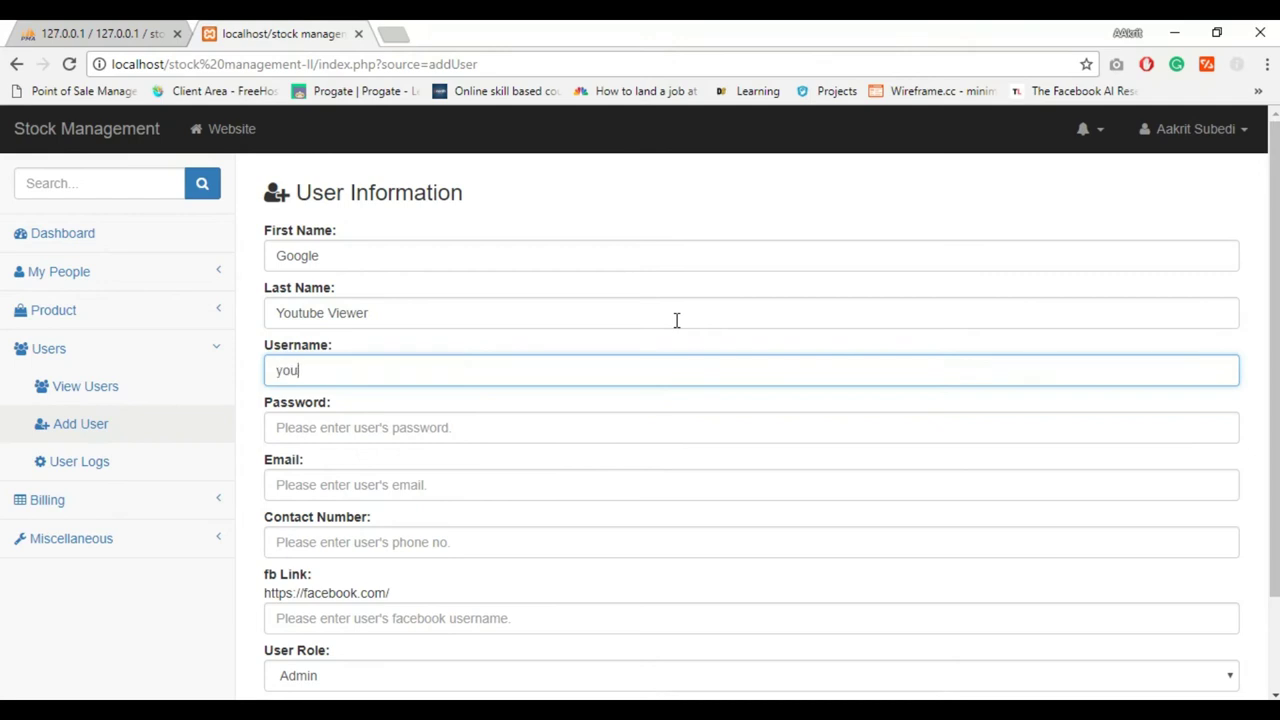
{"action": "type", "text": "uber"}
{"action": "key", "text": "Tab"}
Enter the user's password, e-mail, contact number and Facebook link
{"action": "type", "text": "1"}
{"action": "key", "text": "BackSpace"}
{"action": "type", "text": "123456"}
{"action": "key", "text": "Tab"}
{"action": "key", "text": "Tab"}
{"action": "type", "text": "9800000000"}
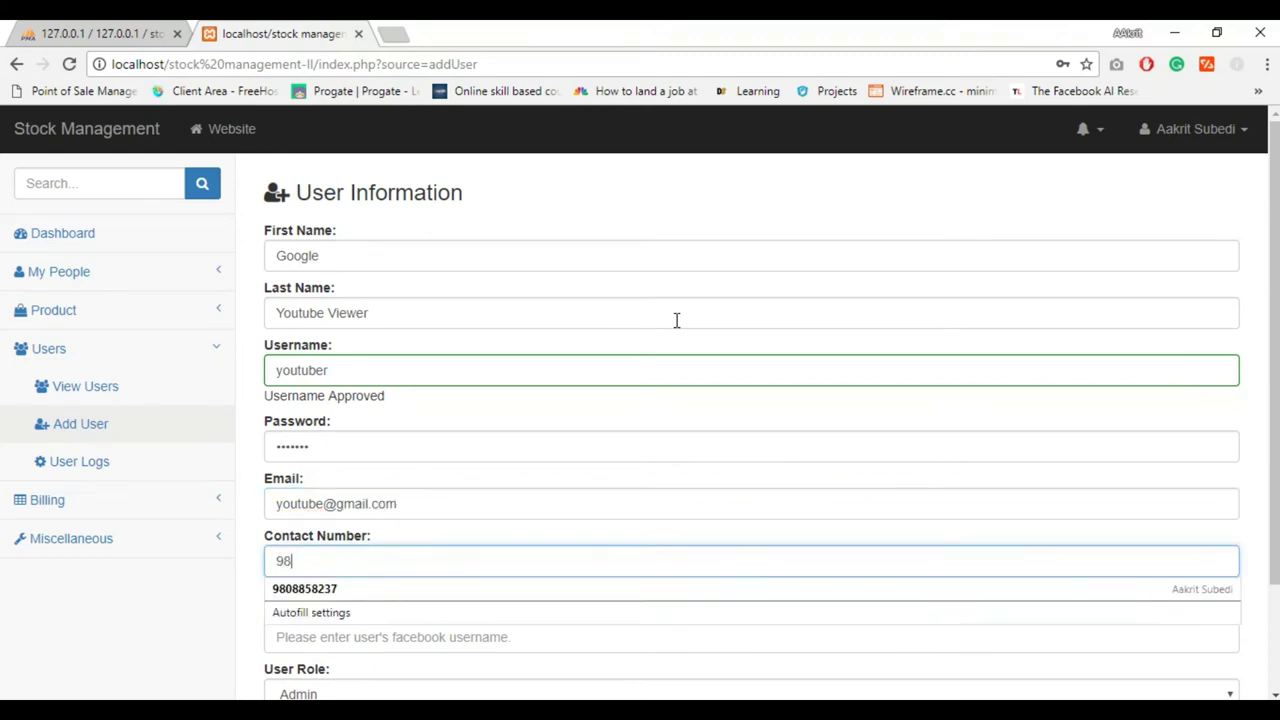
{"action": "key", "text": "Tab"}
{"action": "type", "text": "youtube"}
{"action": "key", "text": "Tab"}
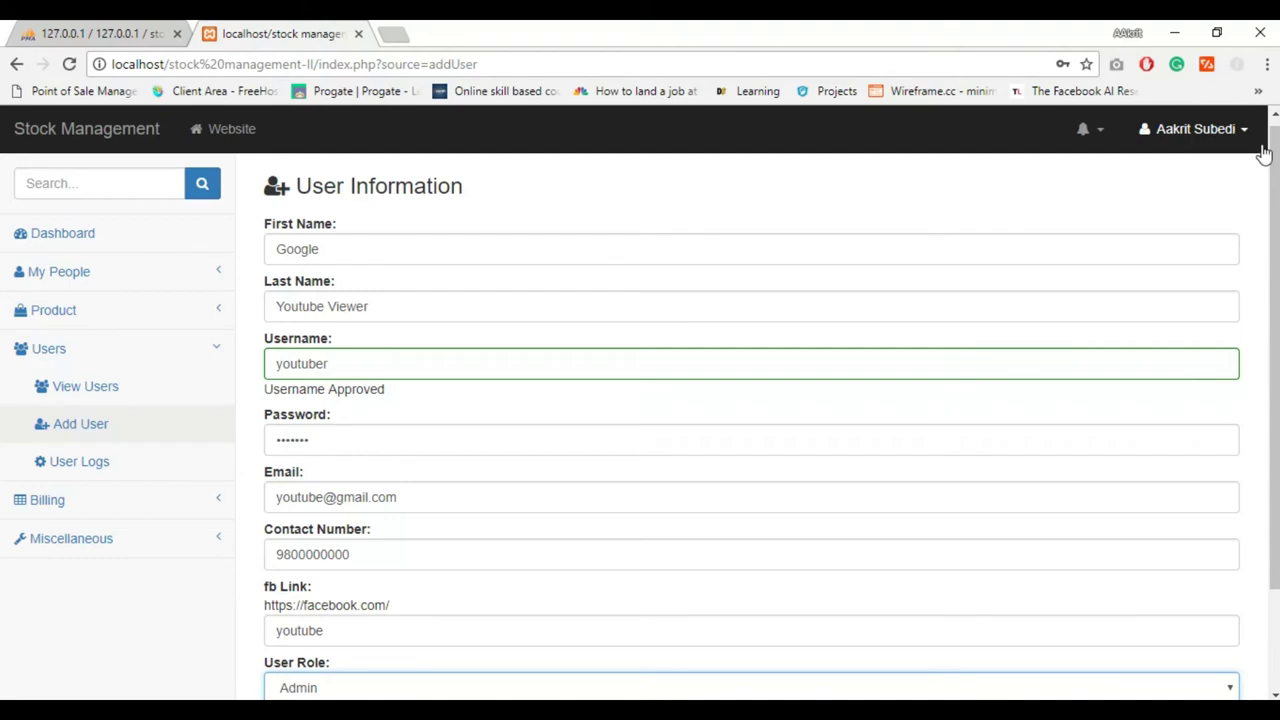
Set the new user's role to Admin
{"action": "scroll", "coordinate": [1272, 160], "scroll_direction": "down", "scroll_amount": 2}
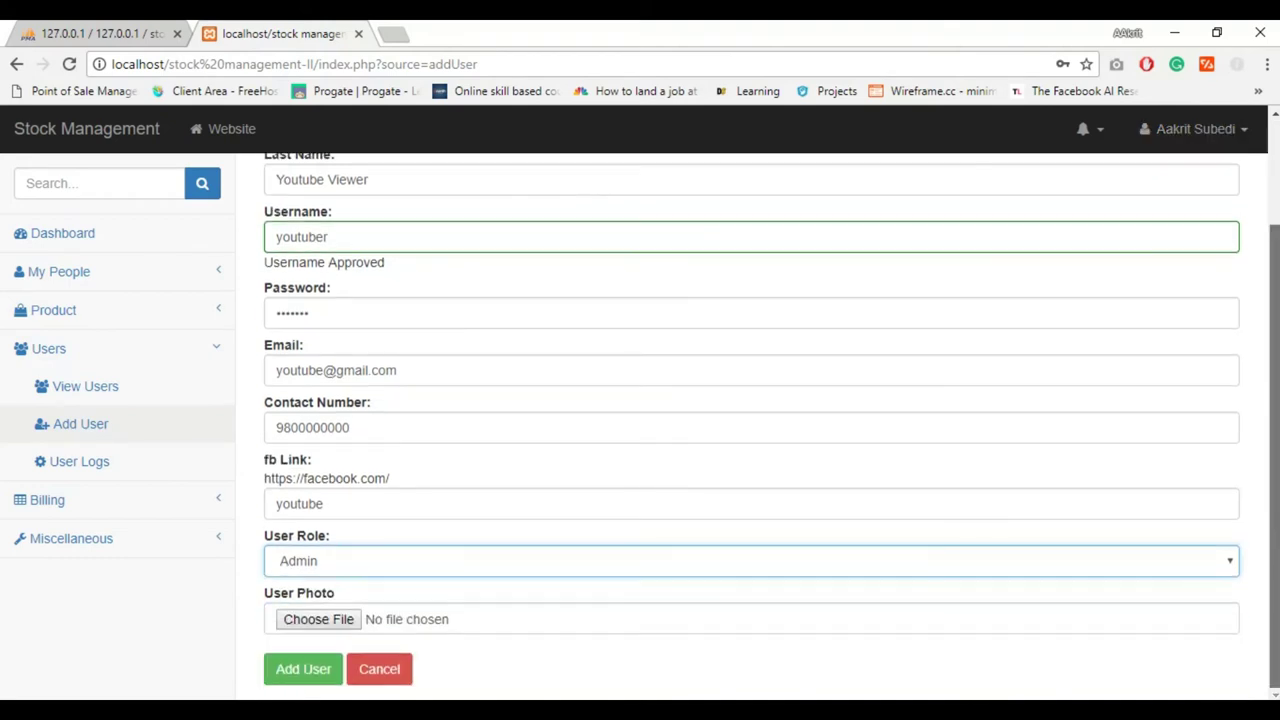
{"action": "left_click", "coordinate": [682, 572]}
{"action": "left_click", "coordinate": [676, 602]}
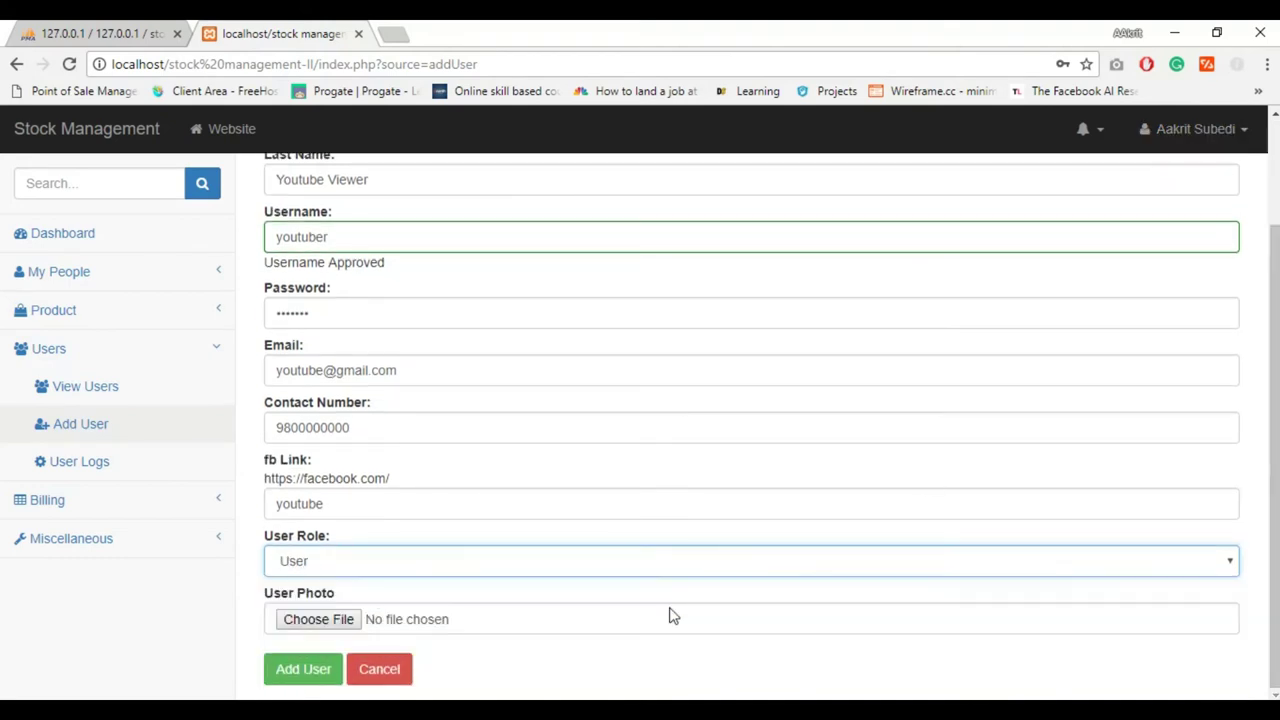
{"action": "left_click", "coordinate": [670, 572]}
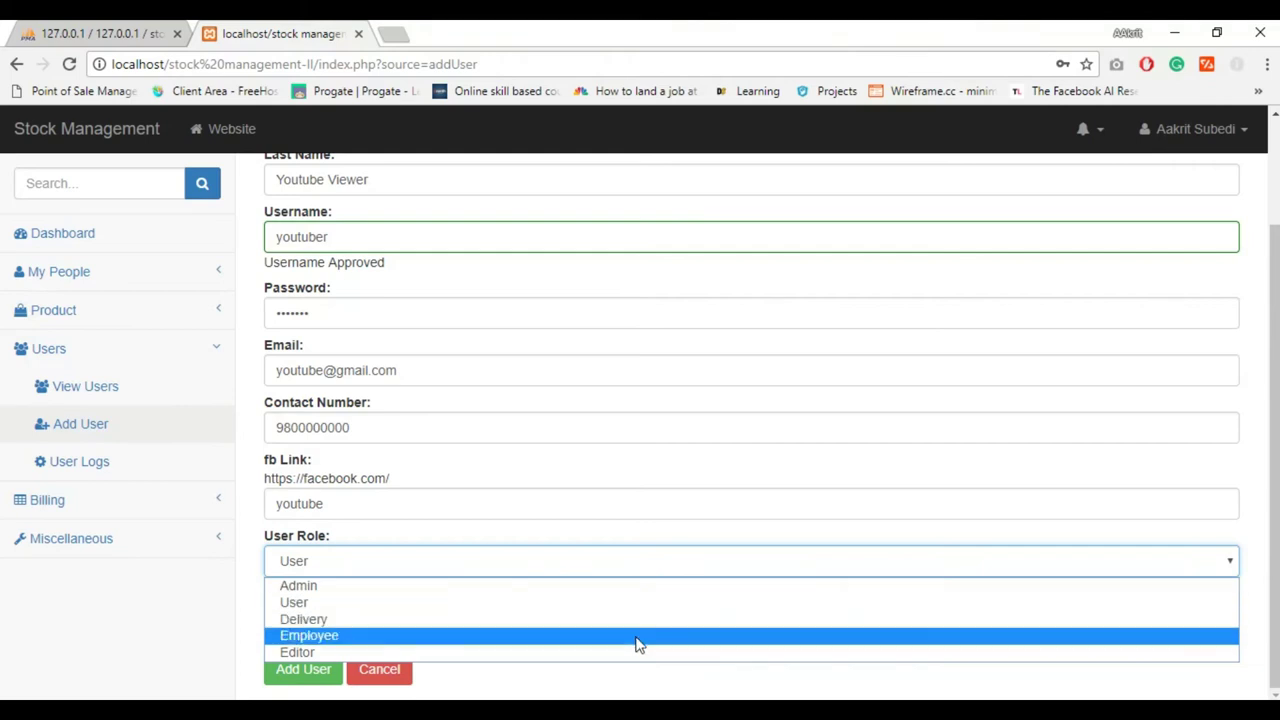
{"action": "left_click", "coordinate": [636, 637]}
{"action": "left_click", "coordinate": [583, 562]}
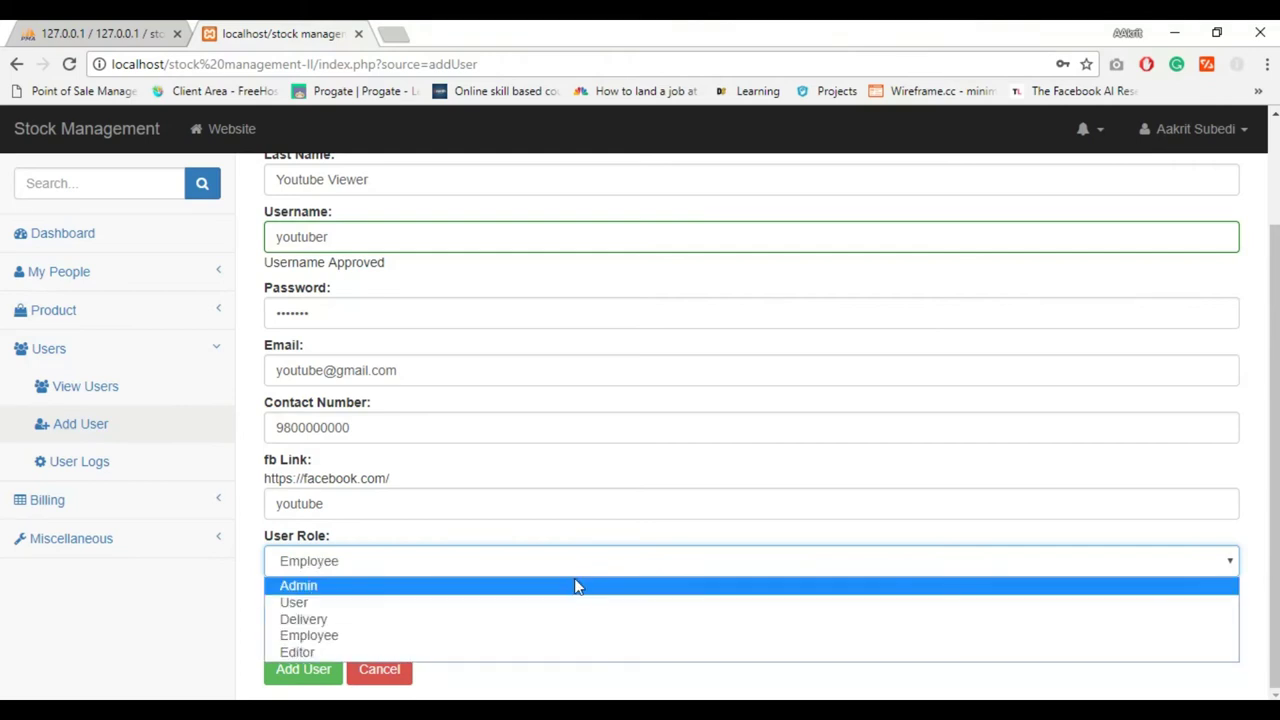
{"action": "left_click", "coordinate": [574, 586]}
Attach citizen.jpg as the user photo and submit the new user
{"action": "left_click", "coordinate": [343, 620]}
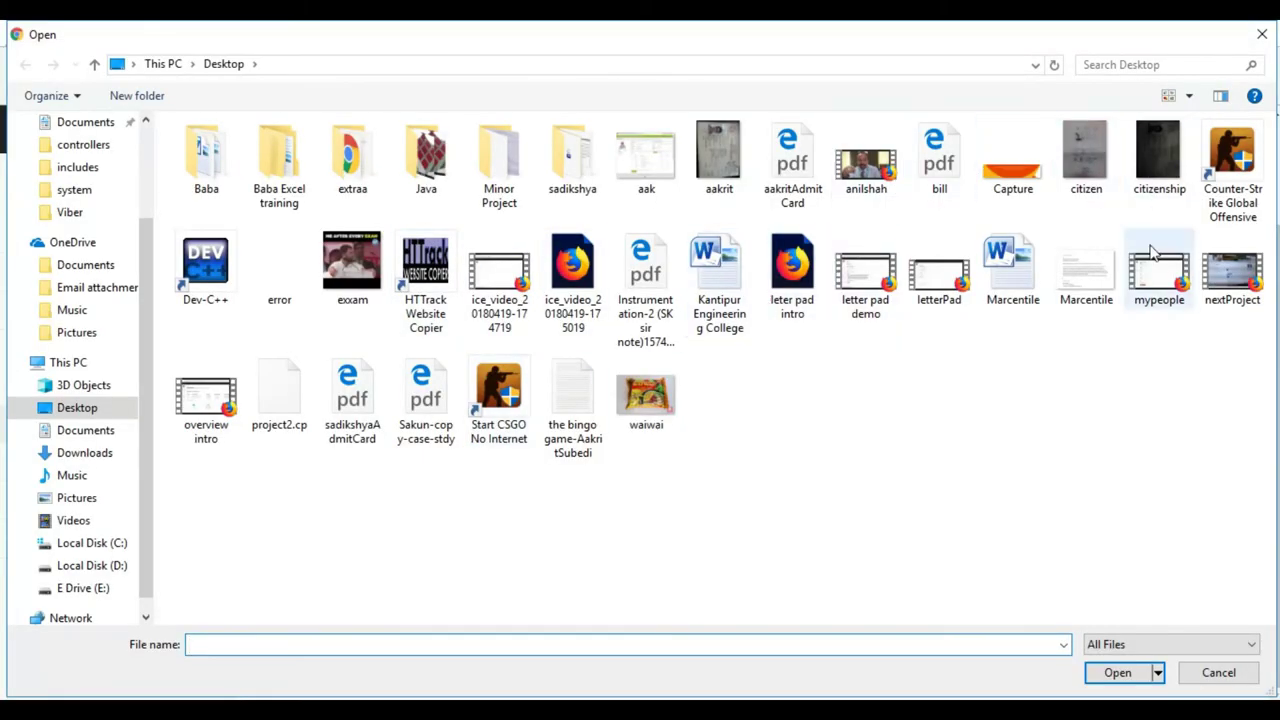
{"action": "left_click", "coordinate": [1066, 183]}
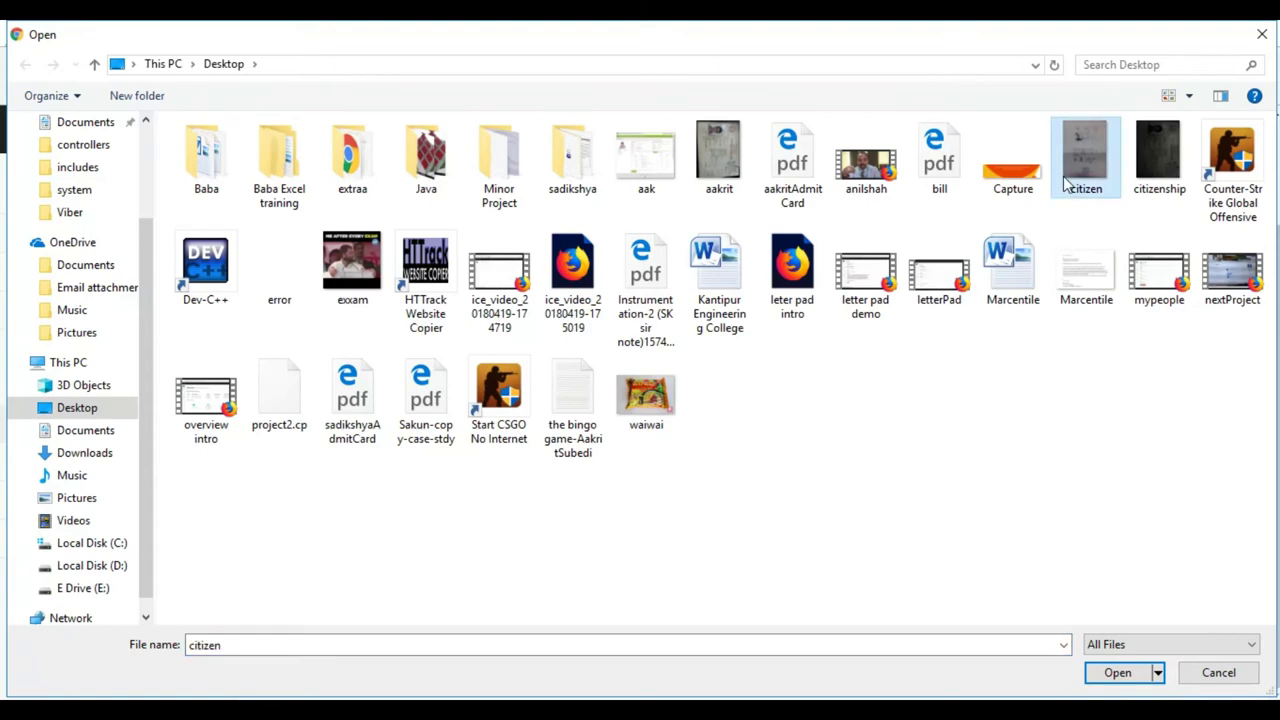
{"action": "double_click", "coordinate": [1066, 183]}
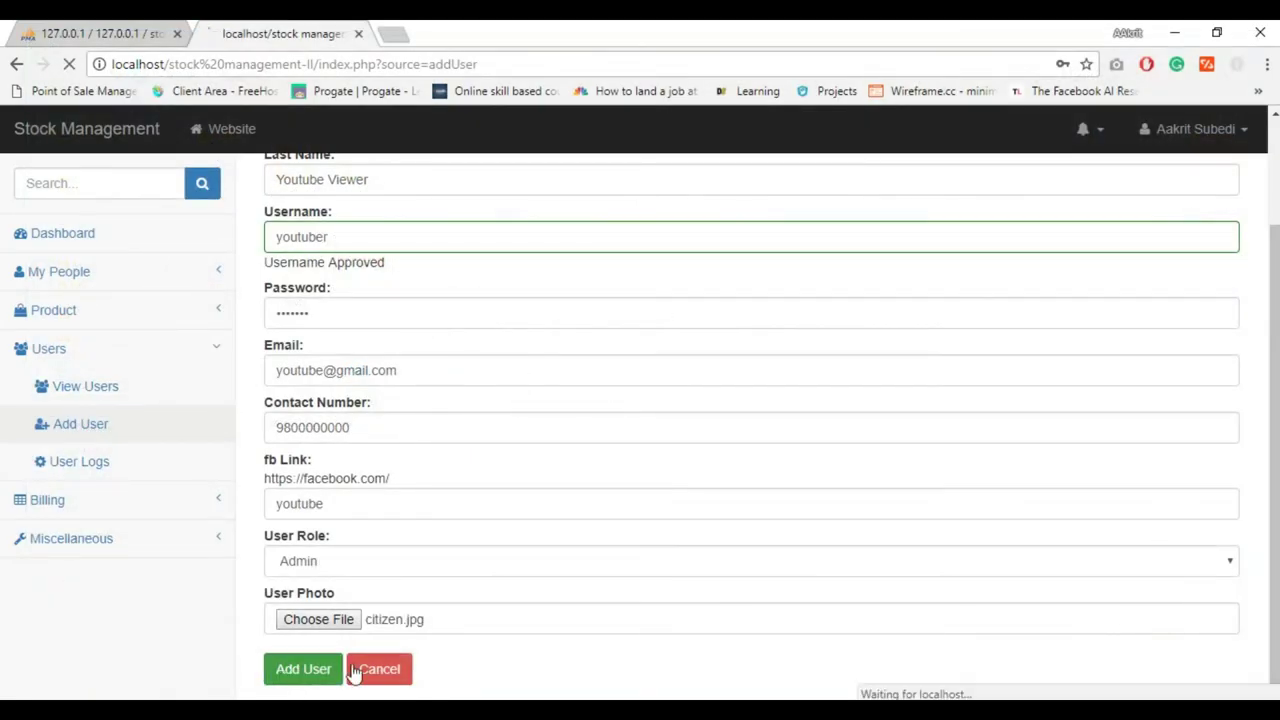
{"action": "left_click", "coordinate": [290, 672]}
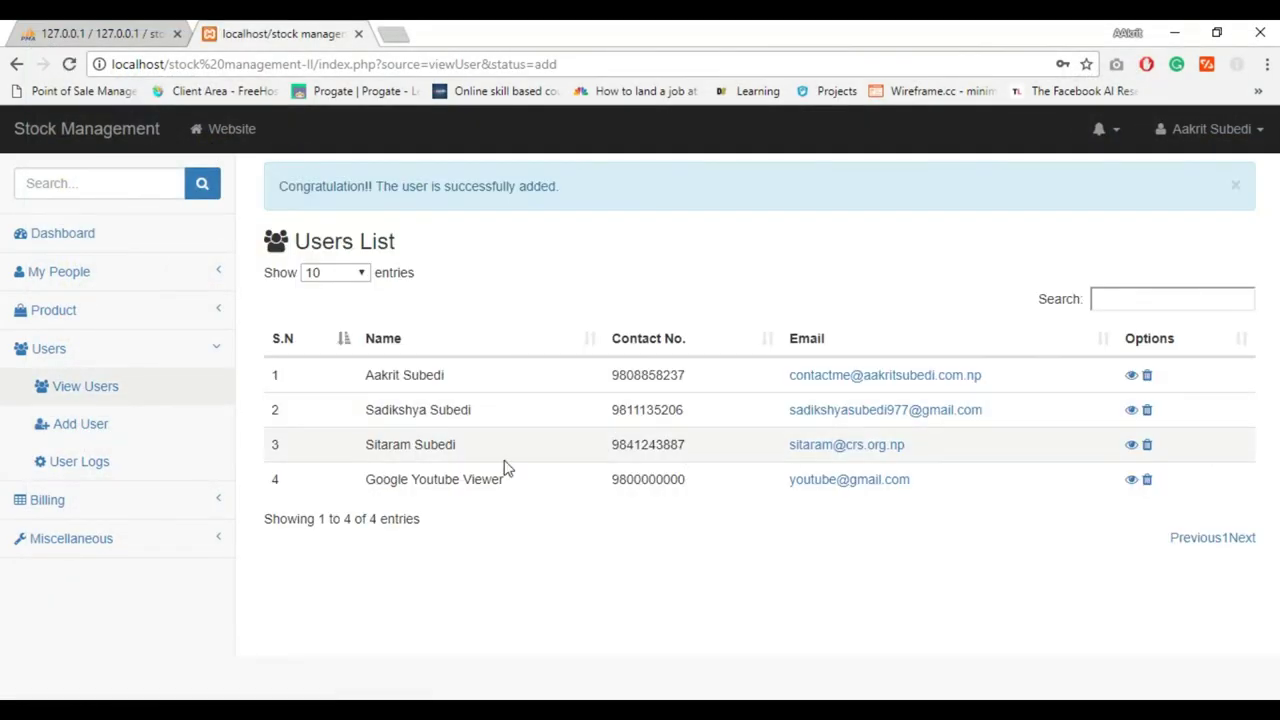
View the fourth user's details, then read the User Logs entry recording the addition
{"action": "left_click", "coordinate": [1131, 482]}
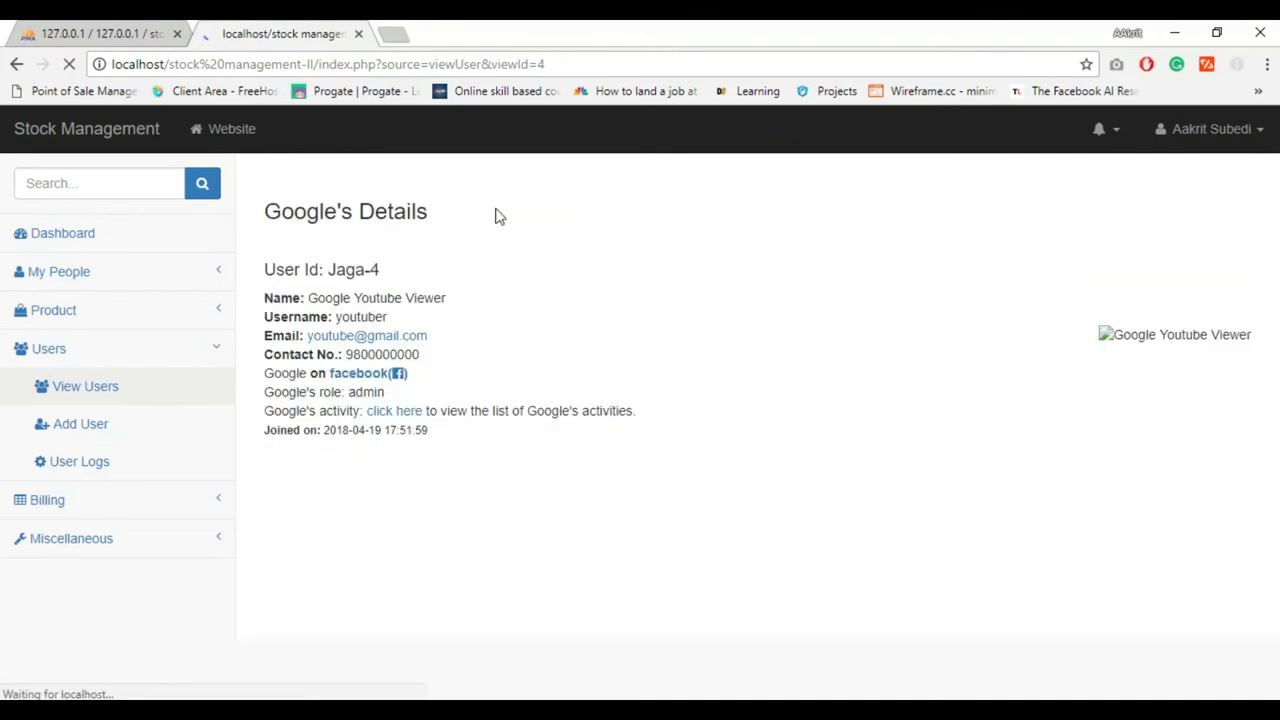
{"action": "left_click", "coordinate": [100, 466]}
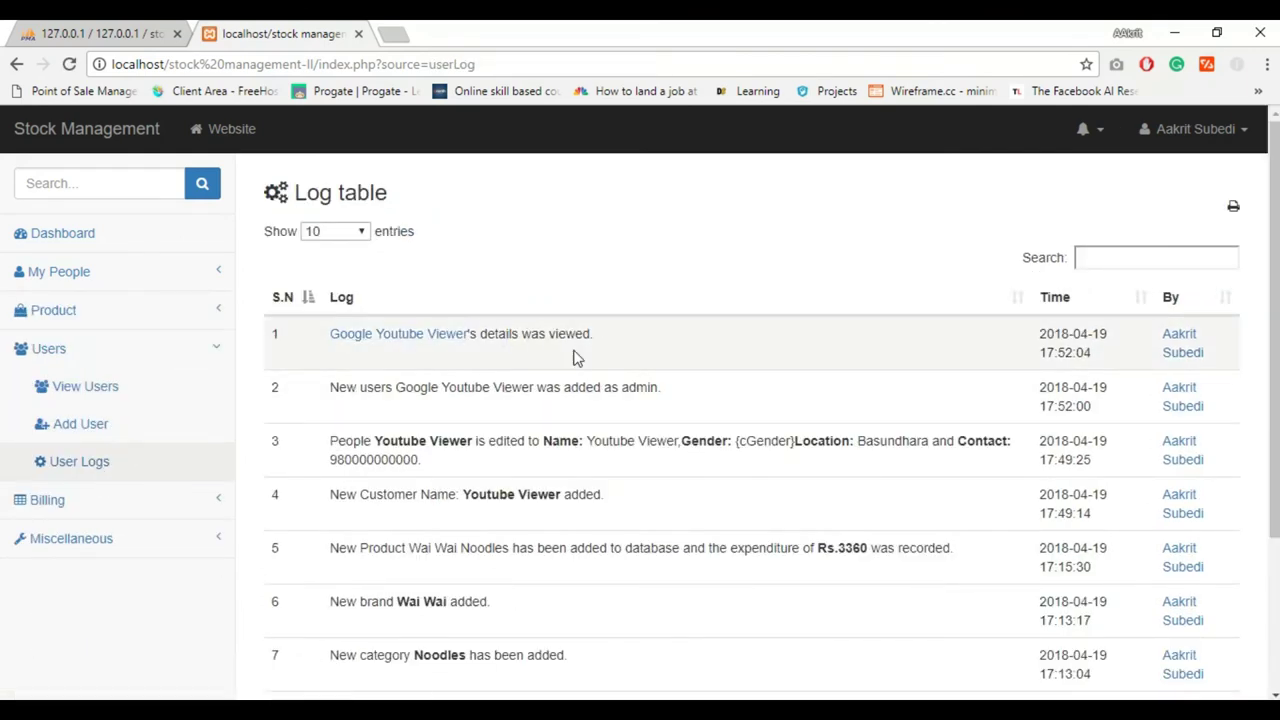
{"action": "double_click", "coordinate": [425, 387]}
{"action": "double_click", "coordinate": [466, 387]}
{"action": "double_click", "coordinate": [548, 387]}
{"action": "left_click", "coordinate": [506, 385]}
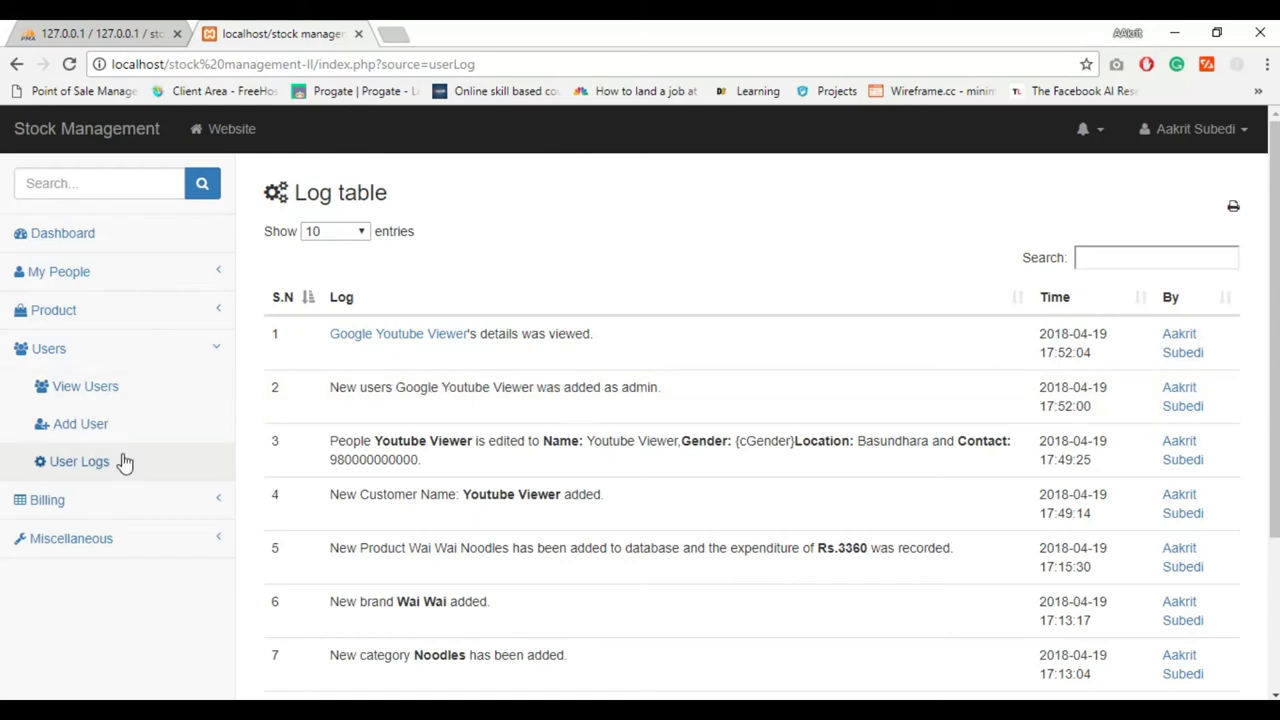
{"action": "left_click", "coordinate": [80, 424]}
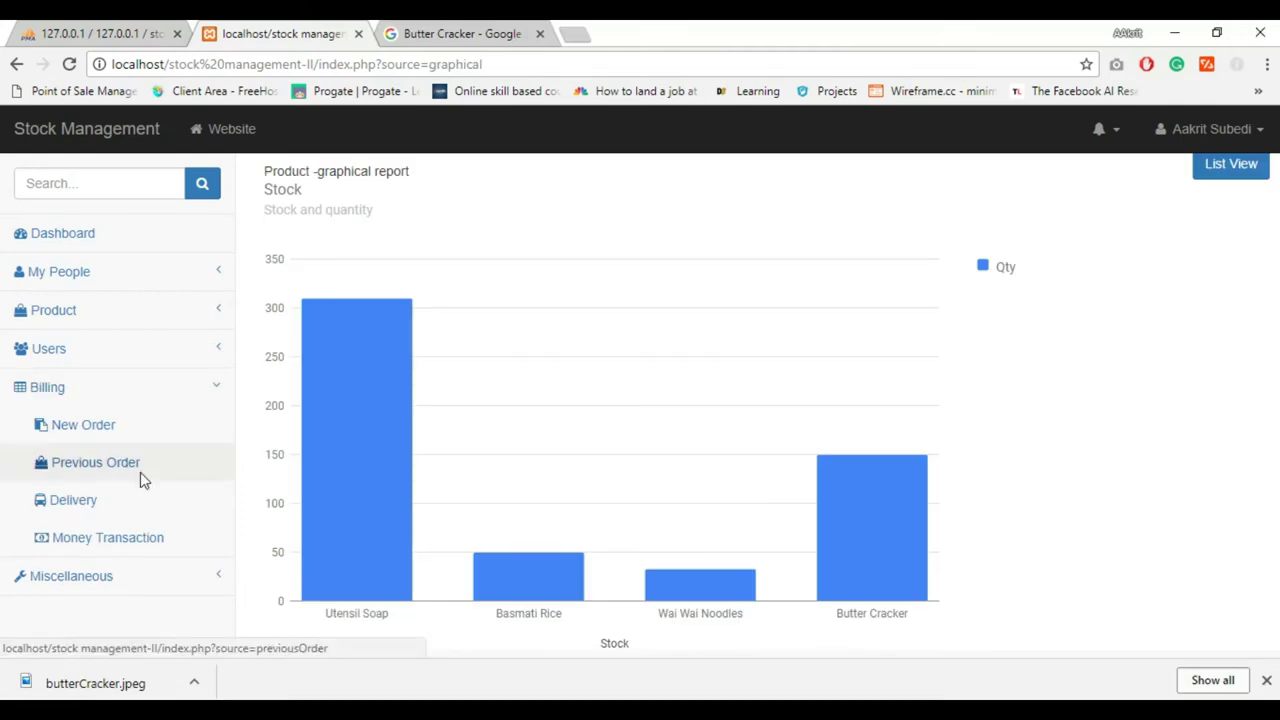
Open order Jagadamba-1's details from the order list
{"action": "left_click", "coordinate": [140, 472]}
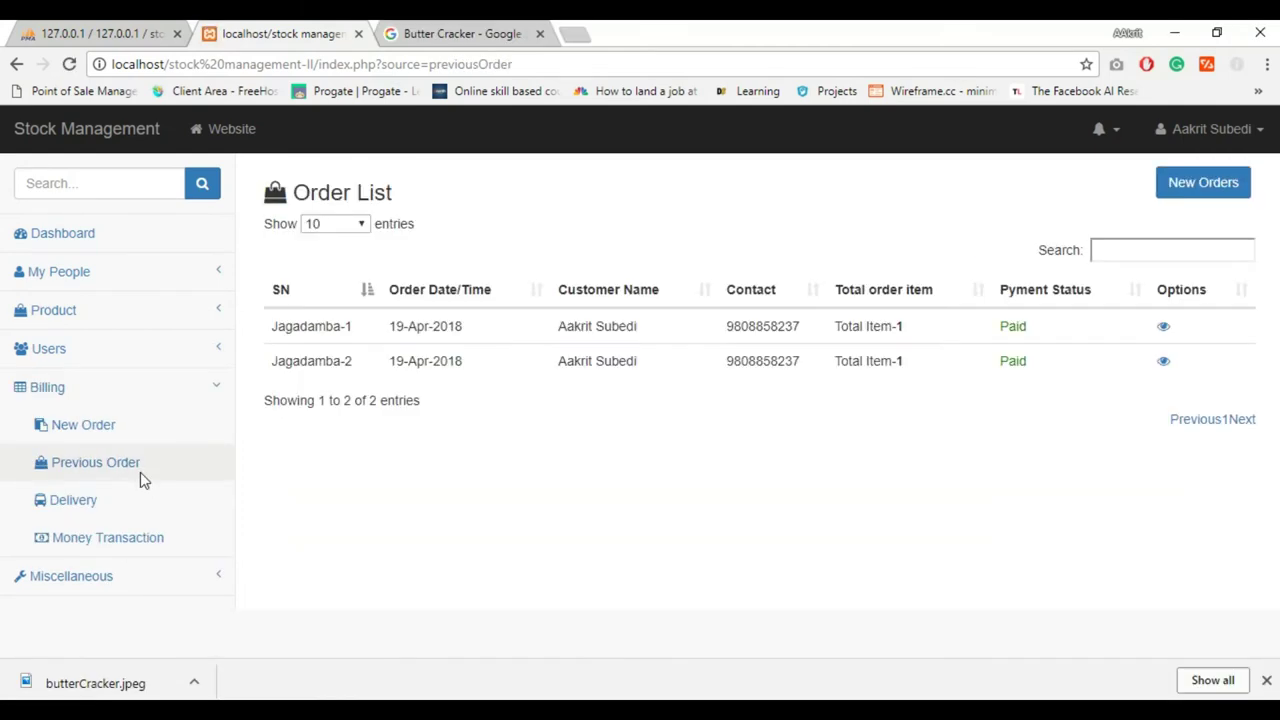
{"action": "double_click", "coordinate": [330, 326]}
{"action": "double_click", "coordinate": [416, 326]}
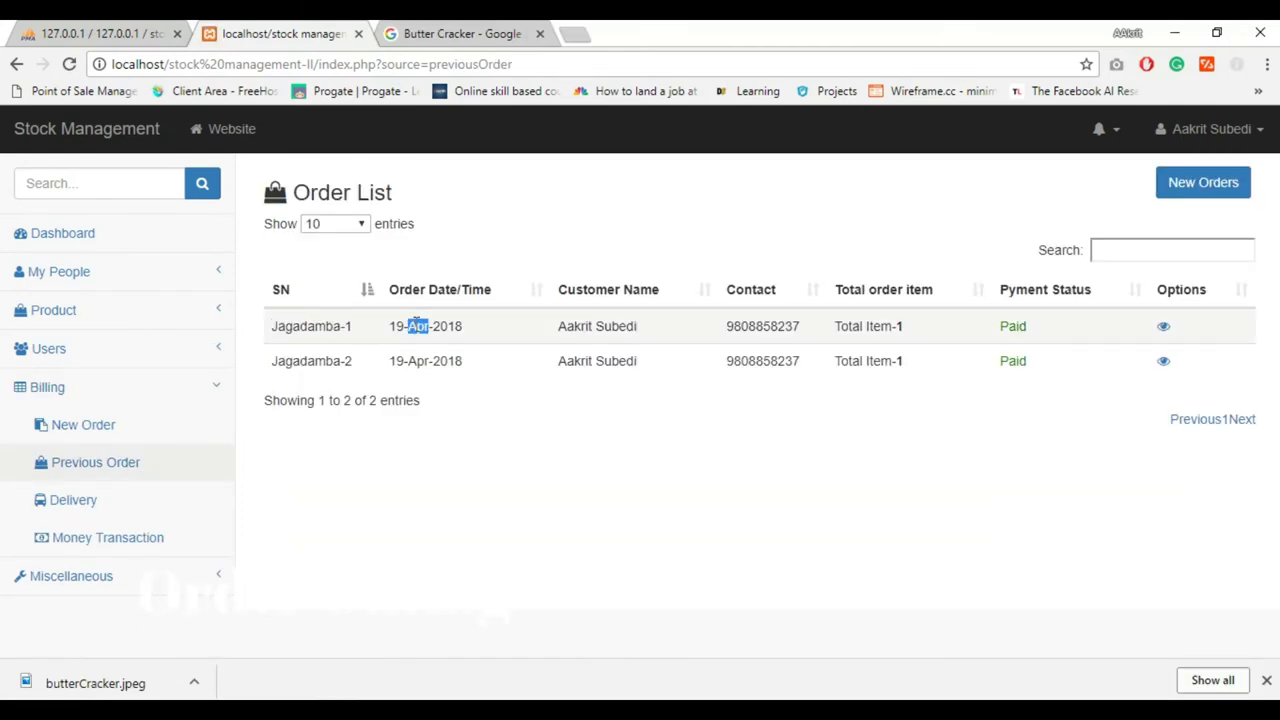
{"action": "left_click", "coordinate": [588, 328]}
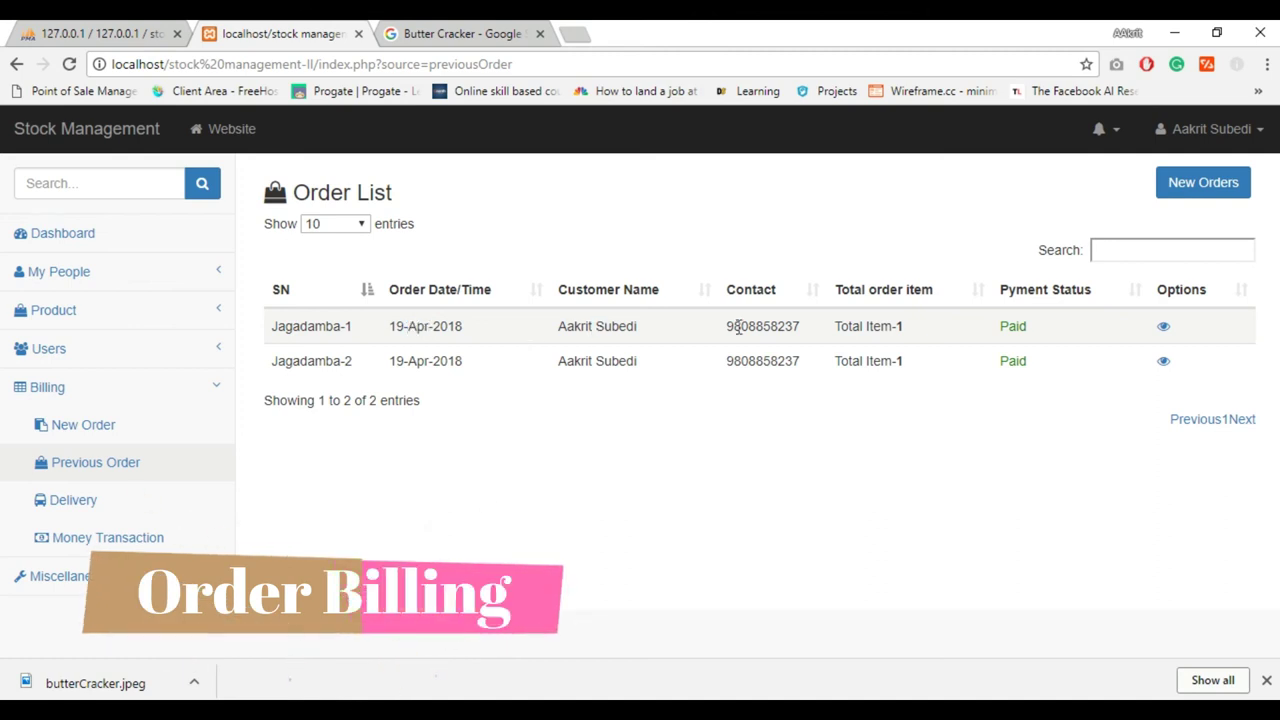
{"action": "left_click", "coordinate": [1163, 326]}
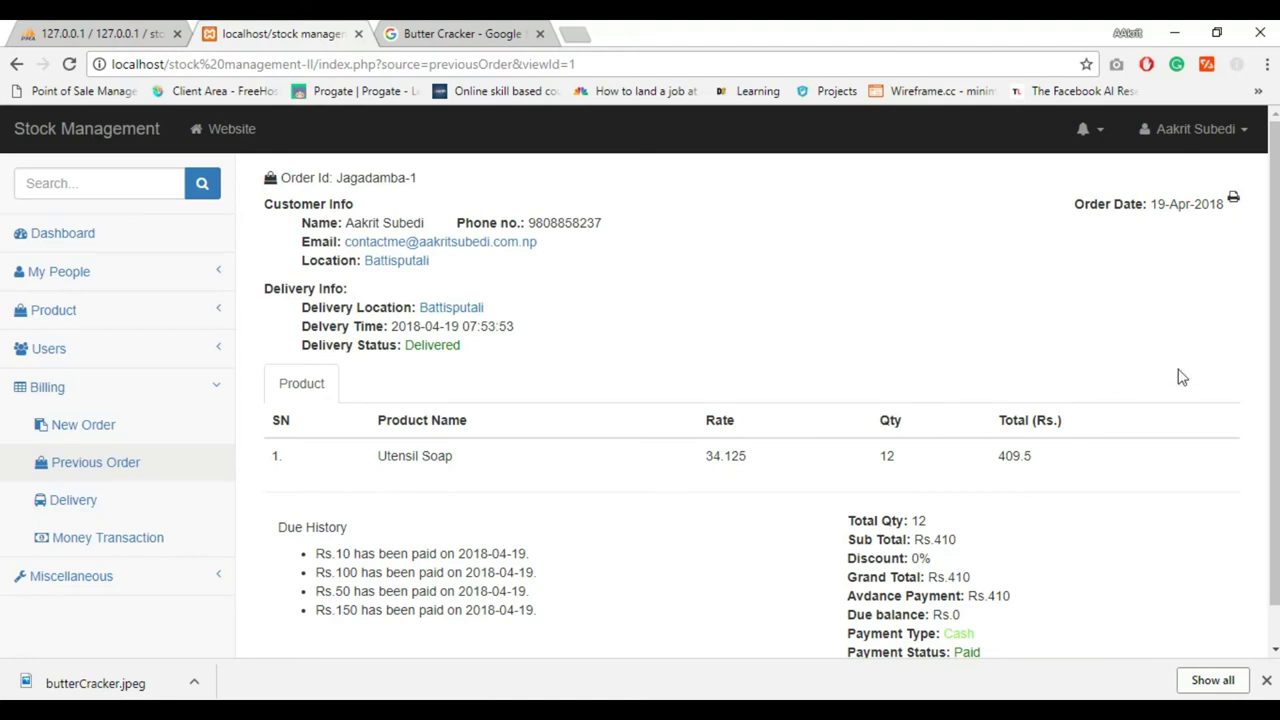
Preview the printable Utensil Soap bill for the order, then close the preview
{"action": "scroll", "coordinate": [1266, 337], "scroll_direction": "down", "scroll_amount": 1}
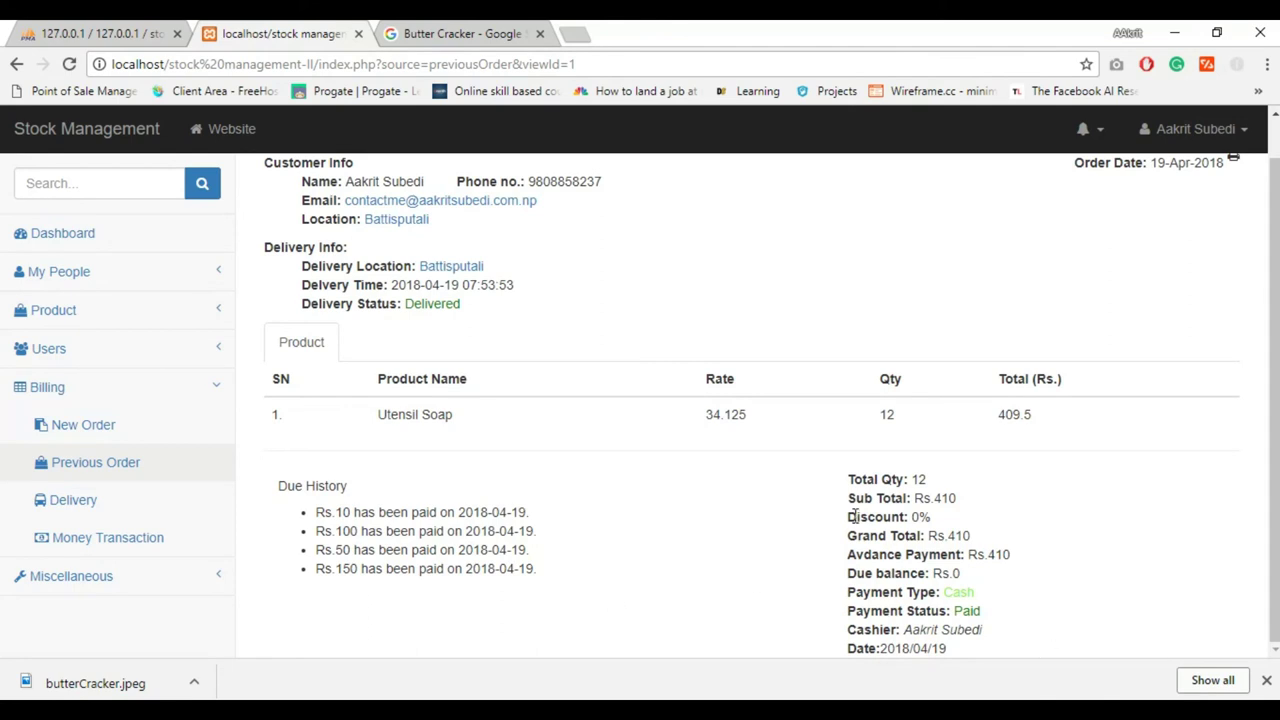
{"action": "left_click", "coordinate": [1264, 679]}
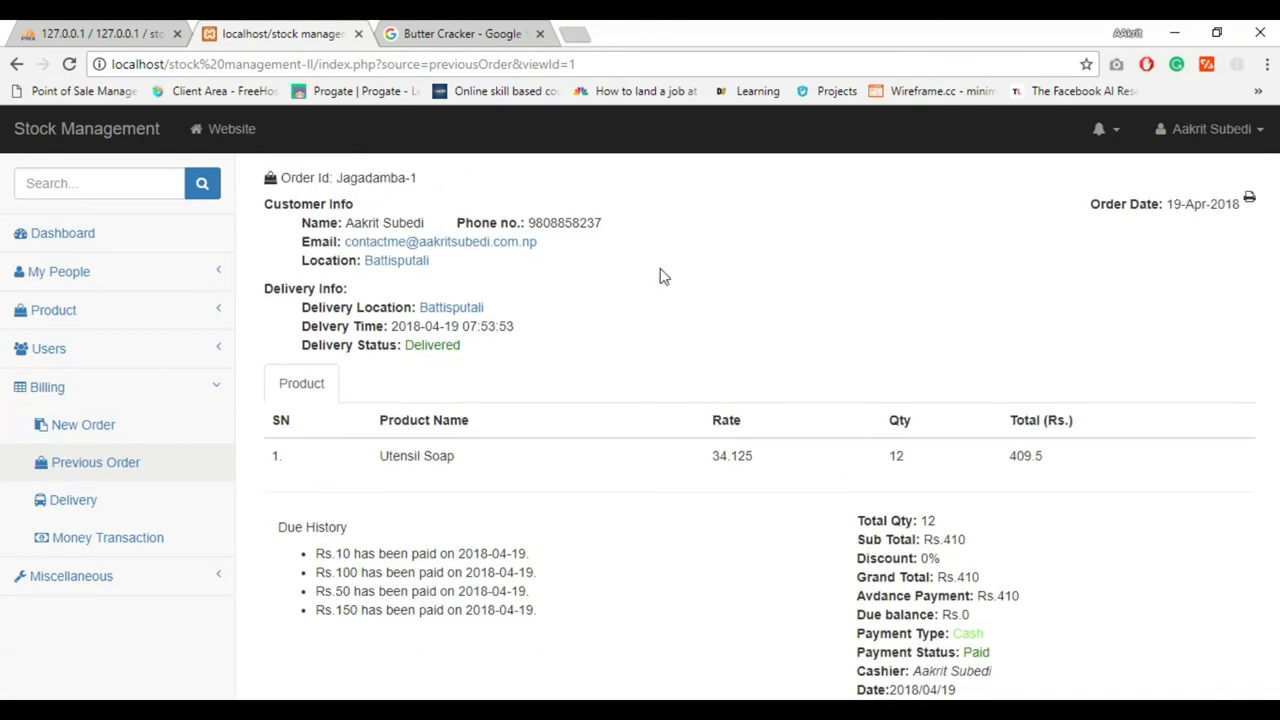
{"action": "left_click", "coordinate": [1250, 200]}
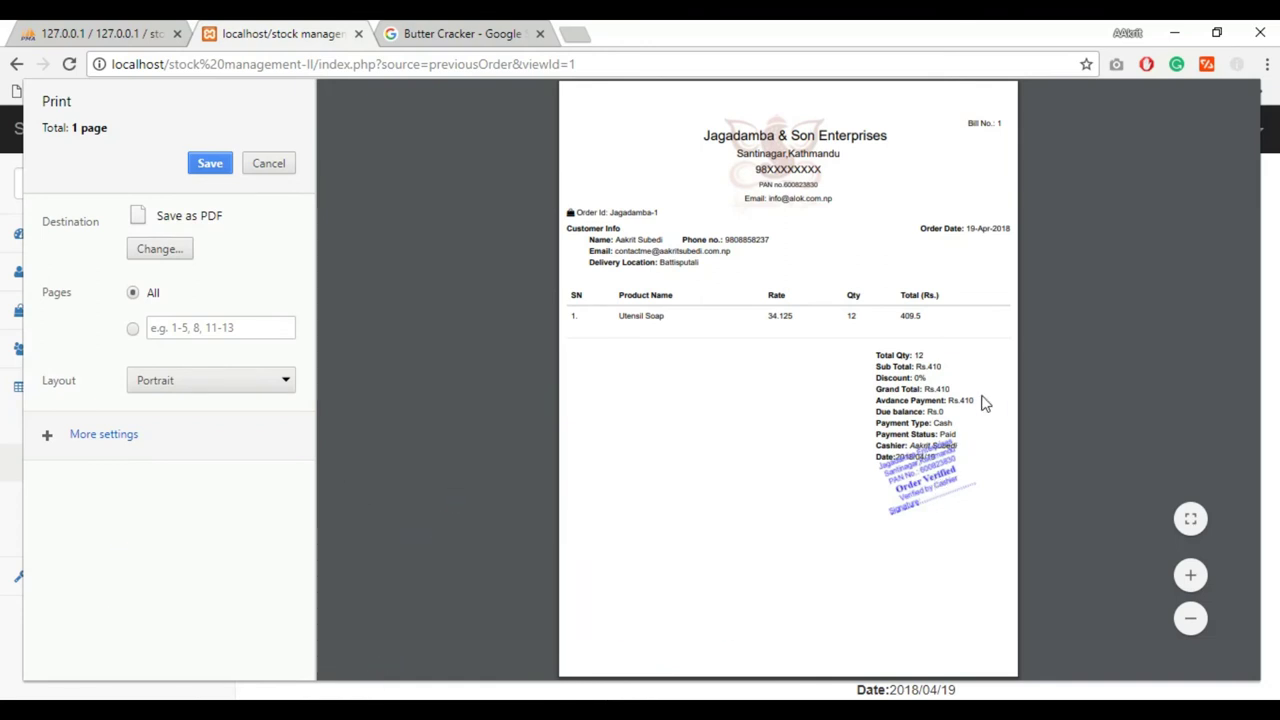
{"action": "key", "text": "Escape"}
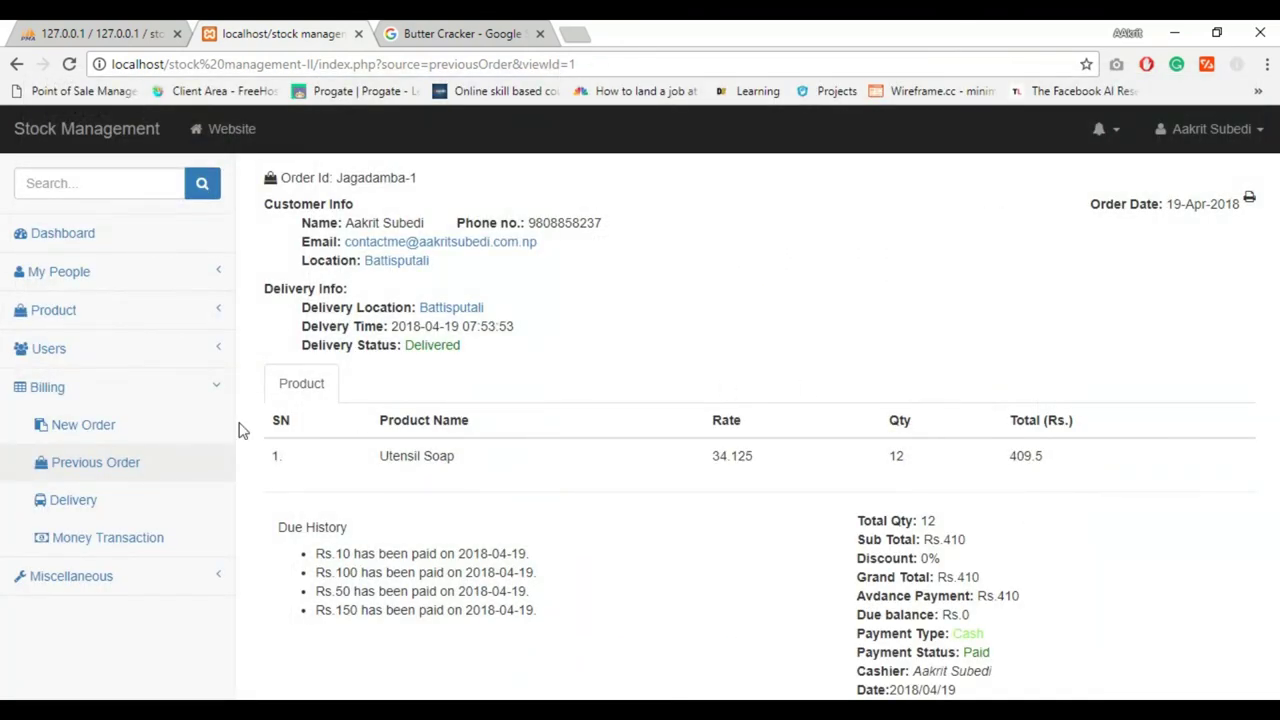
{"action": "left_click", "coordinate": [88, 440]}
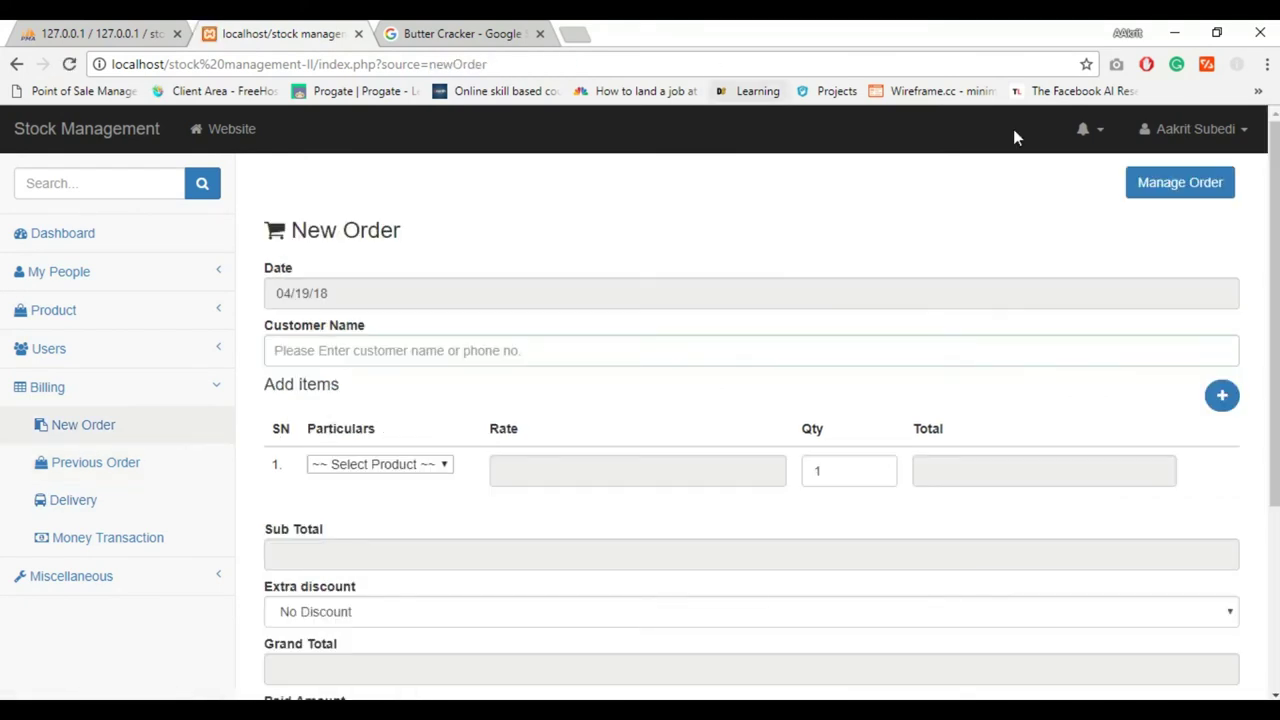
Pick the customer from the suggestions and add Basmati Rice as the first item
{"action": "left_click", "coordinate": [346, 350]}
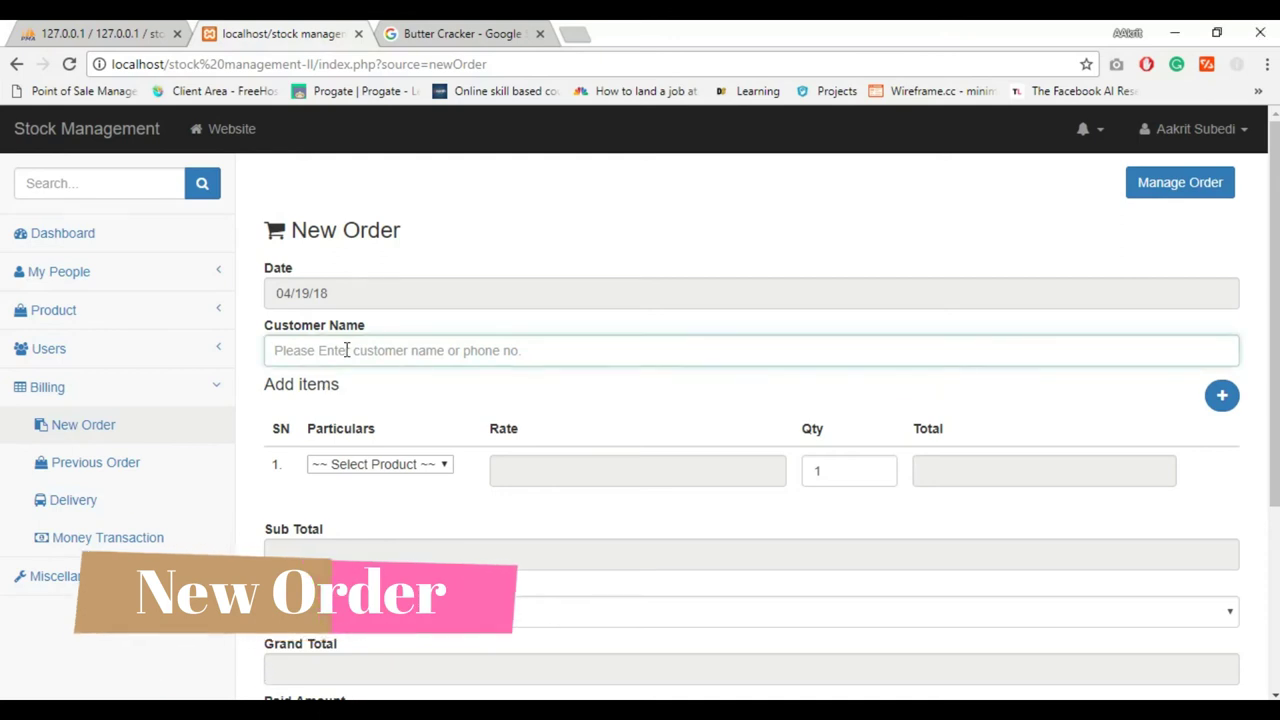
{"action": "type", "text": "a"}
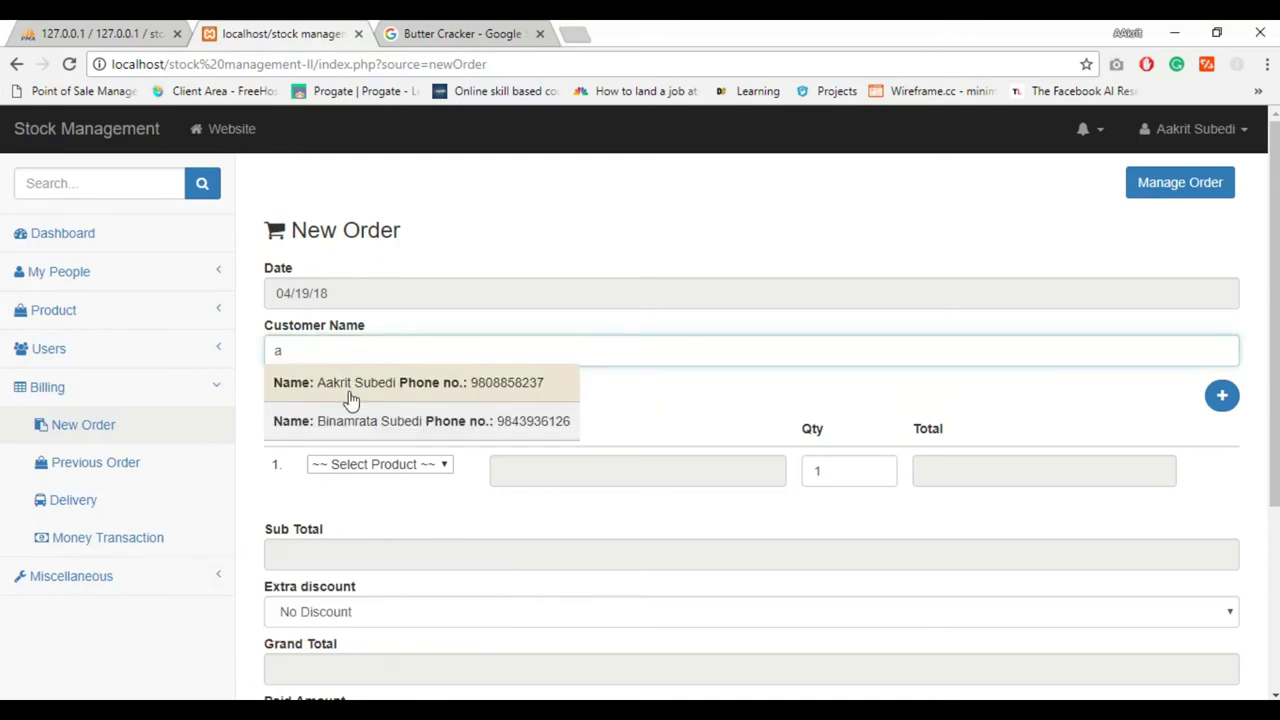
{"action": "left_click", "coordinate": [350, 392]}
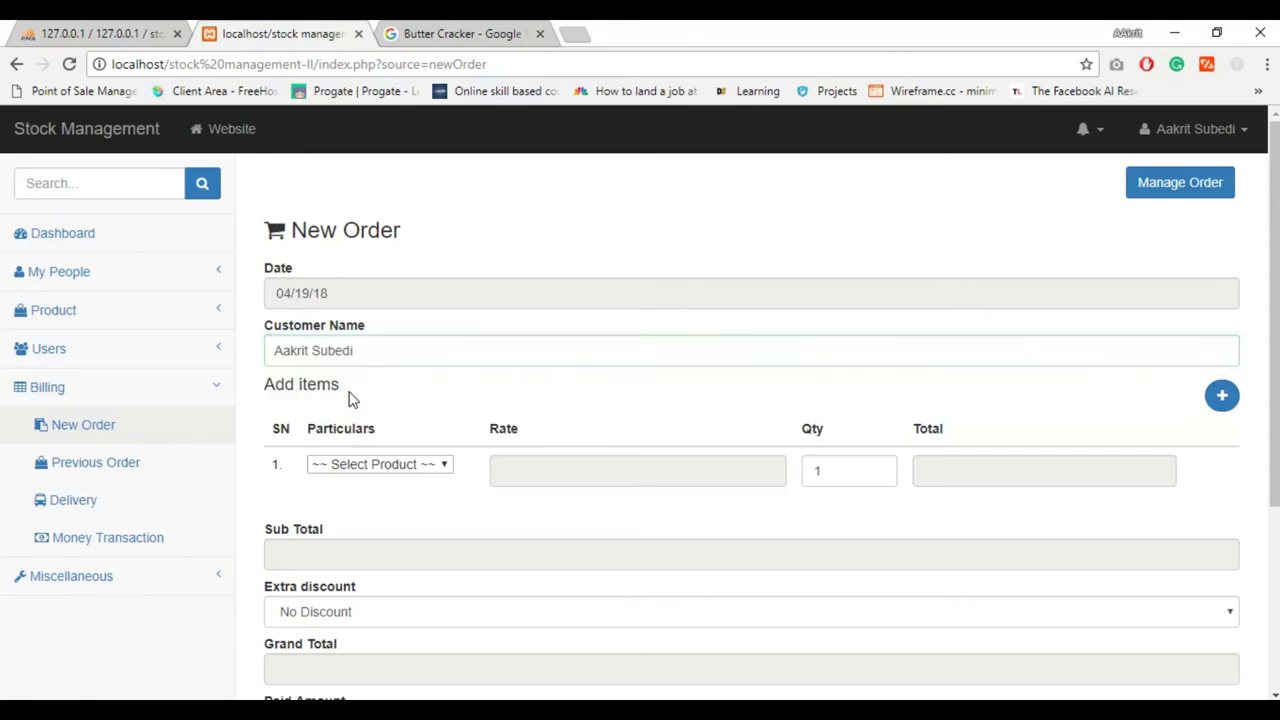
{"action": "left_click", "coordinate": [349, 466]}
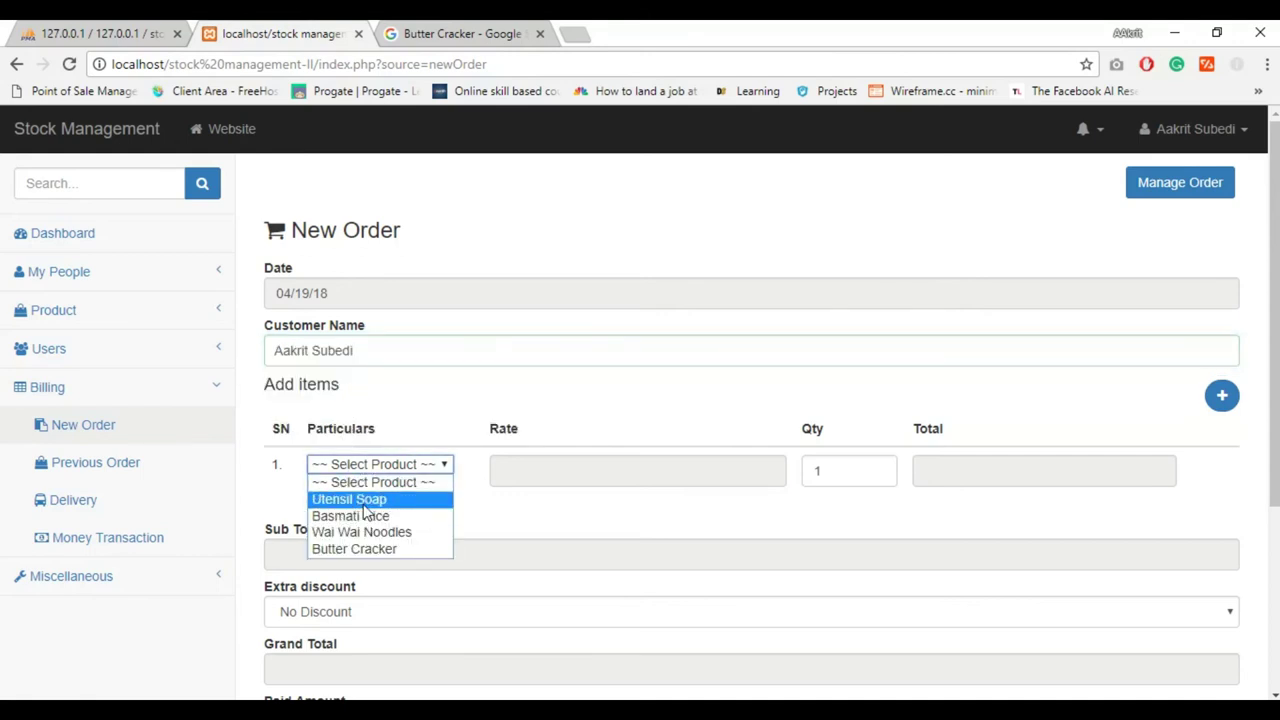
{"action": "left_click", "coordinate": [365, 515]}
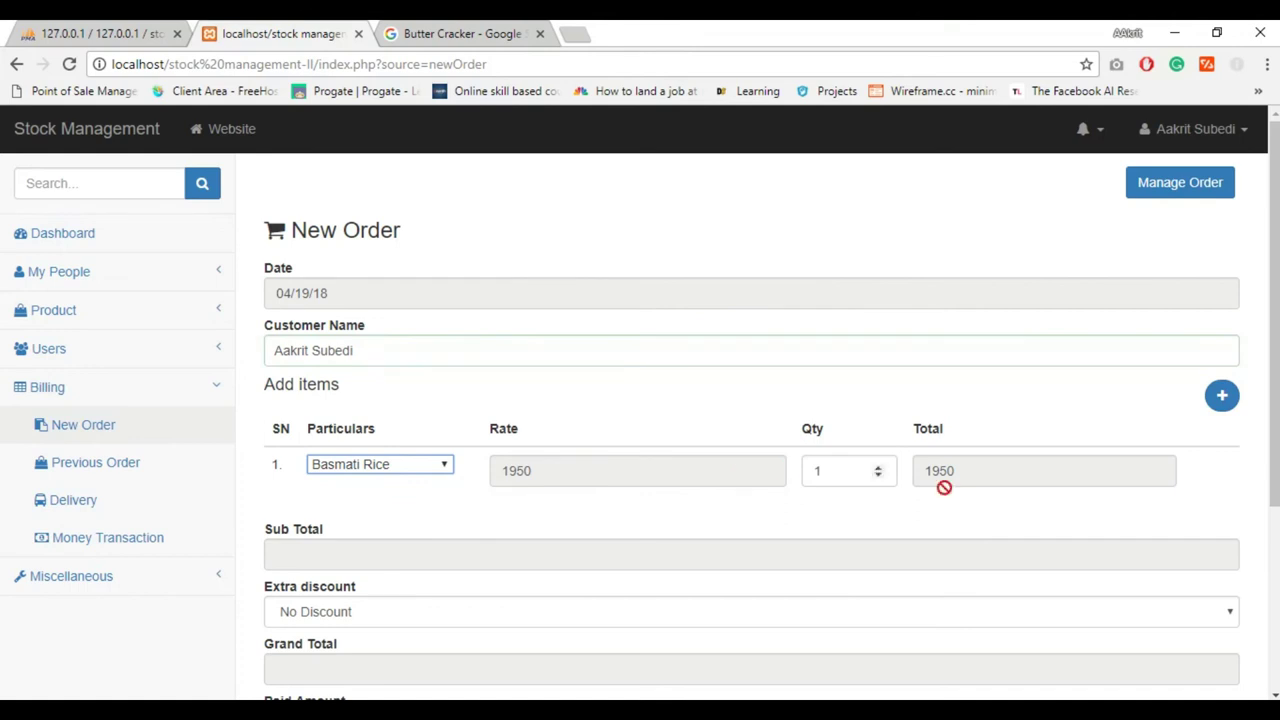
Add Utensil Soap with quantity 3 and Wai Wai Noodles with quantity 2
{"action": "left_click", "coordinate": [1220, 398]}
{"action": "left_click", "coordinate": [432, 515]}
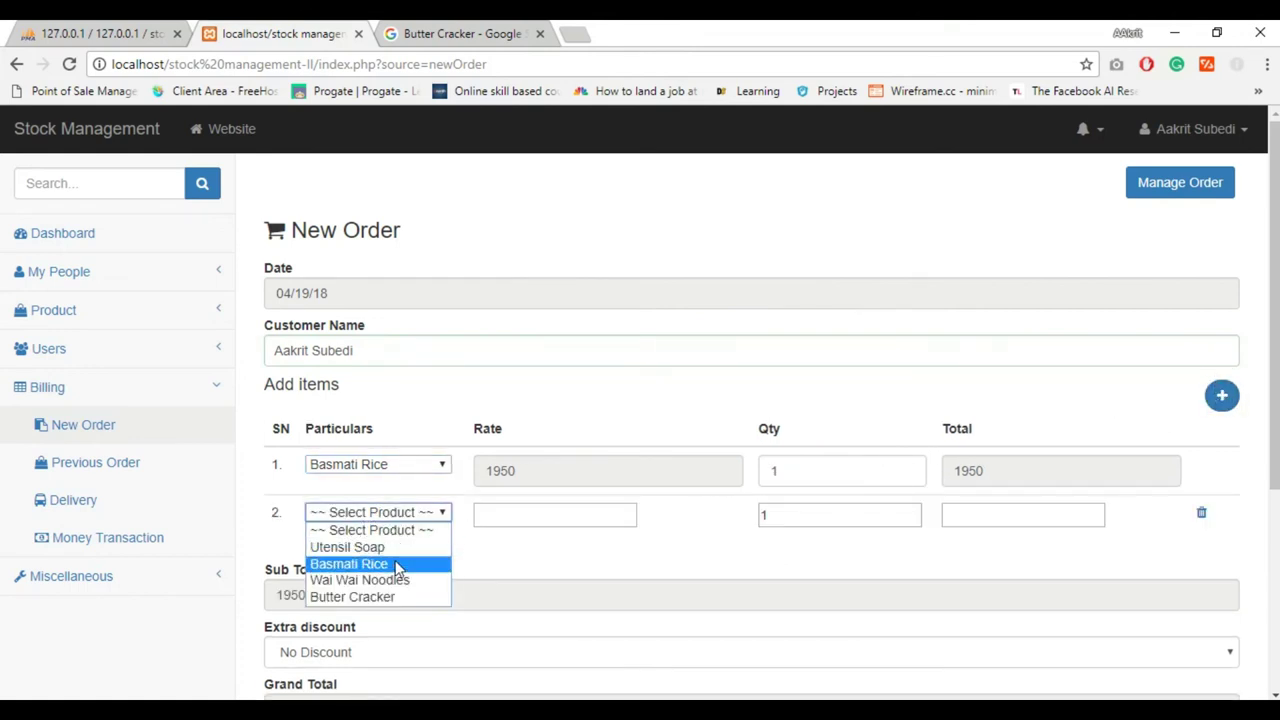
{"action": "left_click", "coordinate": [360, 547]}
{"action": "left_click", "coordinate": [914, 509]}
{"action": "left_click", "coordinate": [914, 509]}
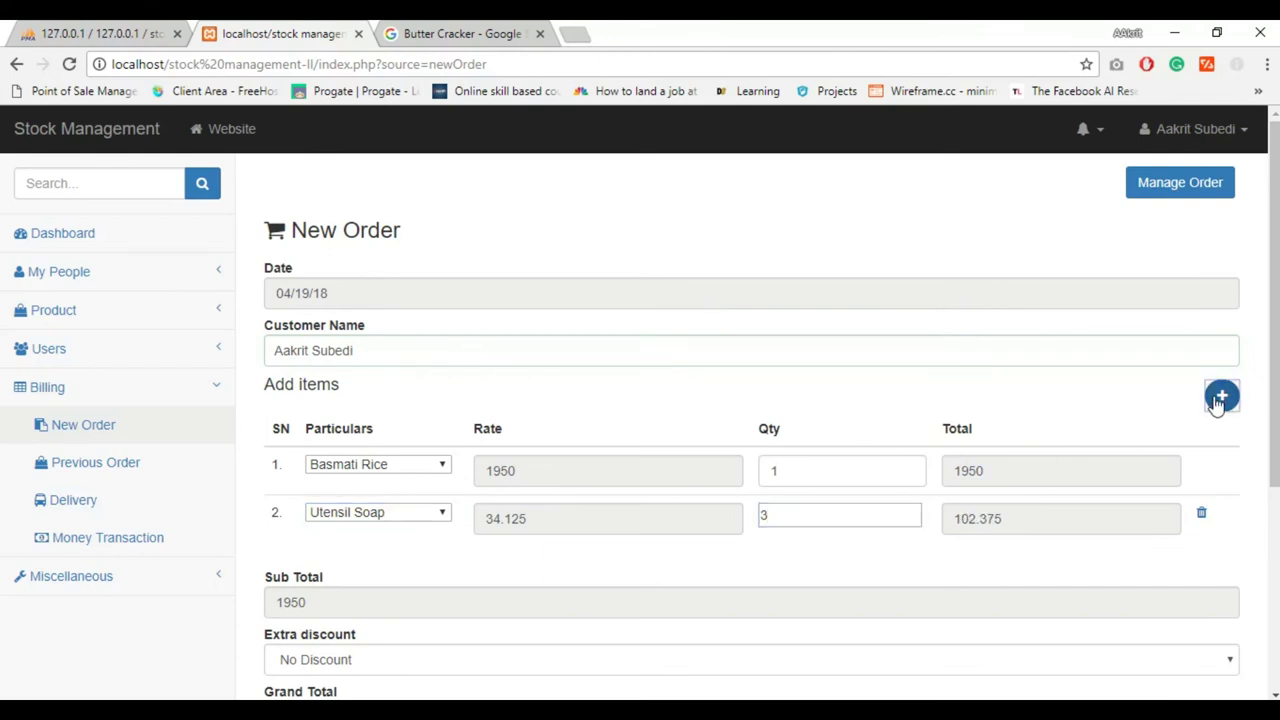
{"action": "left_click", "coordinate": [1215, 400]}
{"action": "left_click", "coordinate": [370, 561]}
{"action": "left_click", "coordinate": [359, 627]}
{"action": "left_click", "coordinate": [816, 565]}
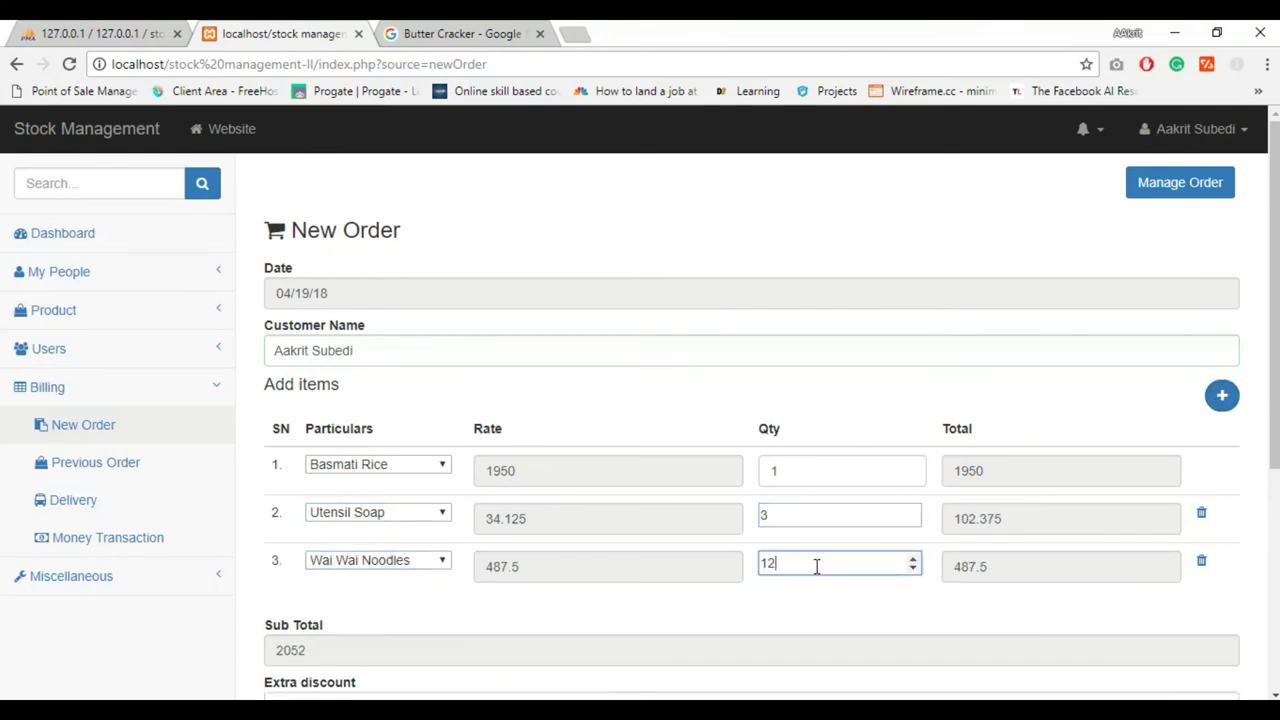
{"action": "type", "text": "2"}
Add Butter Cracker as the fourth item and remove the empty fifth line
{"action": "left_click", "coordinate": [1222, 395]}
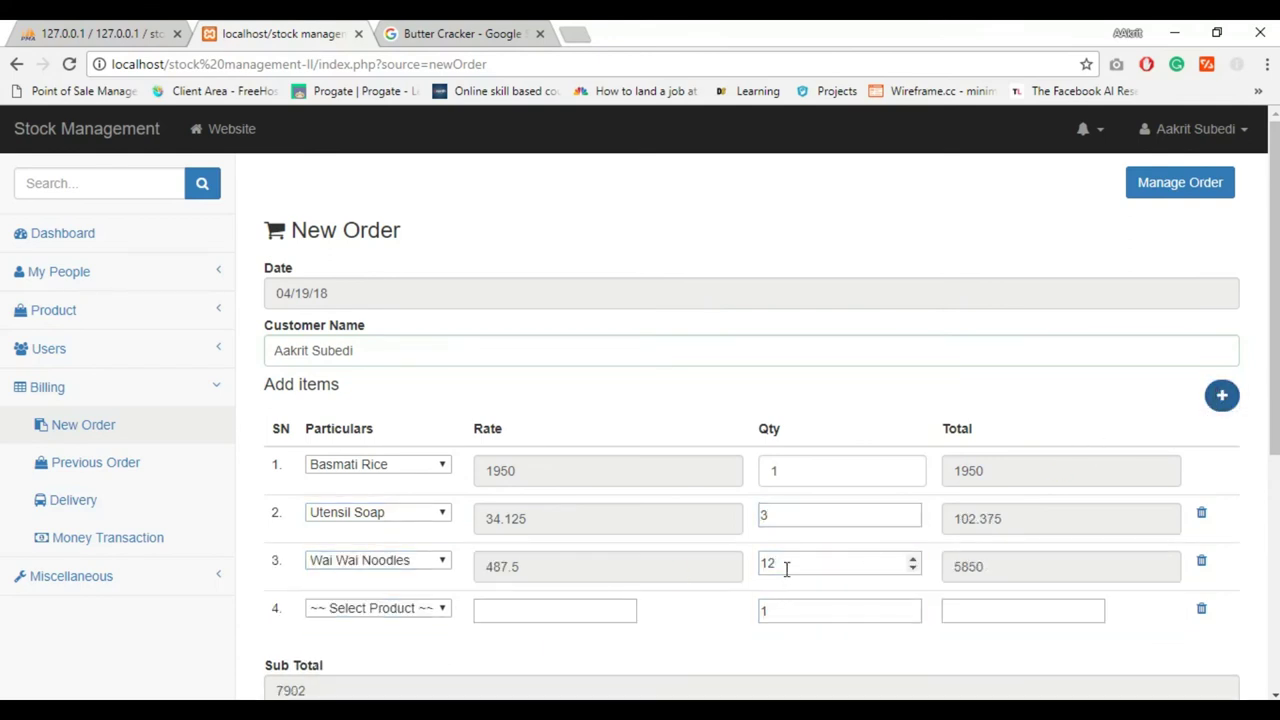
{"action": "left_click", "coordinate": [415, 610]}
{"action": "left_click", "coordinate": [350, 691]}
{"action": "left_click", "coordinate": [825, 614]}
{"action": "left_click", "coordinate": [1228, 397]}
{"action": "scroll", "coordinate": [1245, 405], "scroll_direction": "down", "scroll_amount": 2}
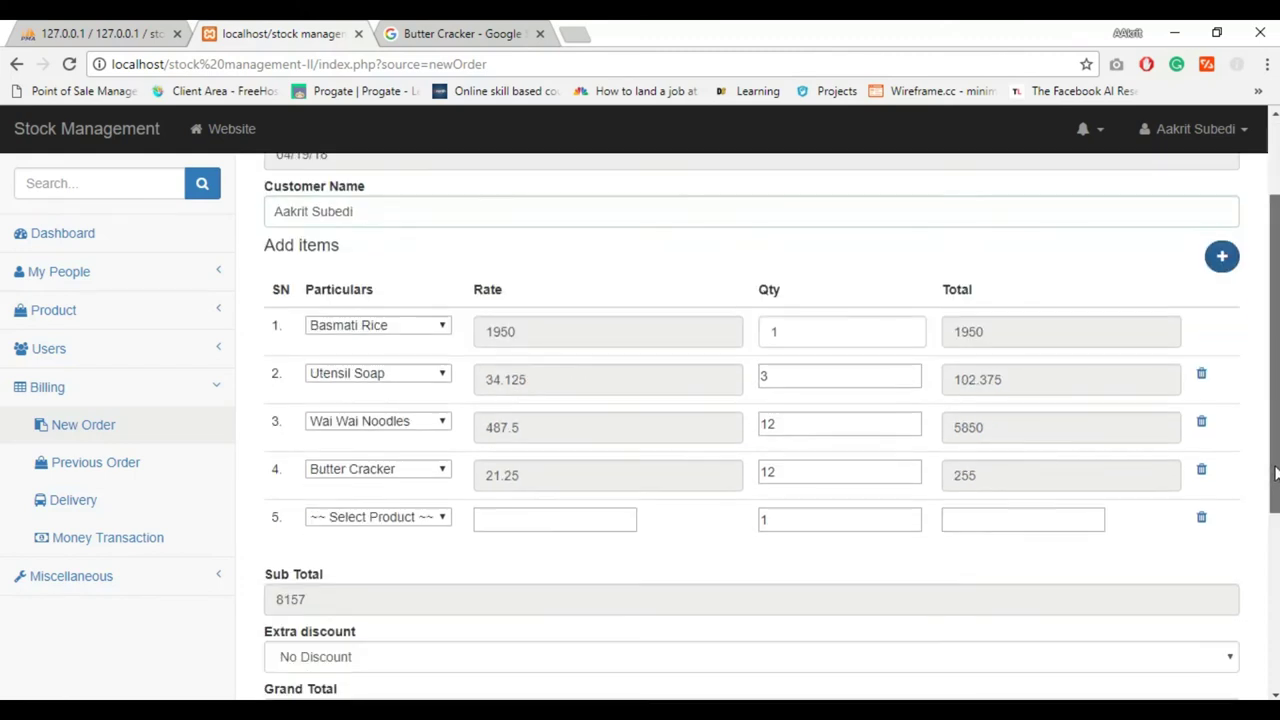
{"action": "left_click", "coordinate": [1203, 514]}
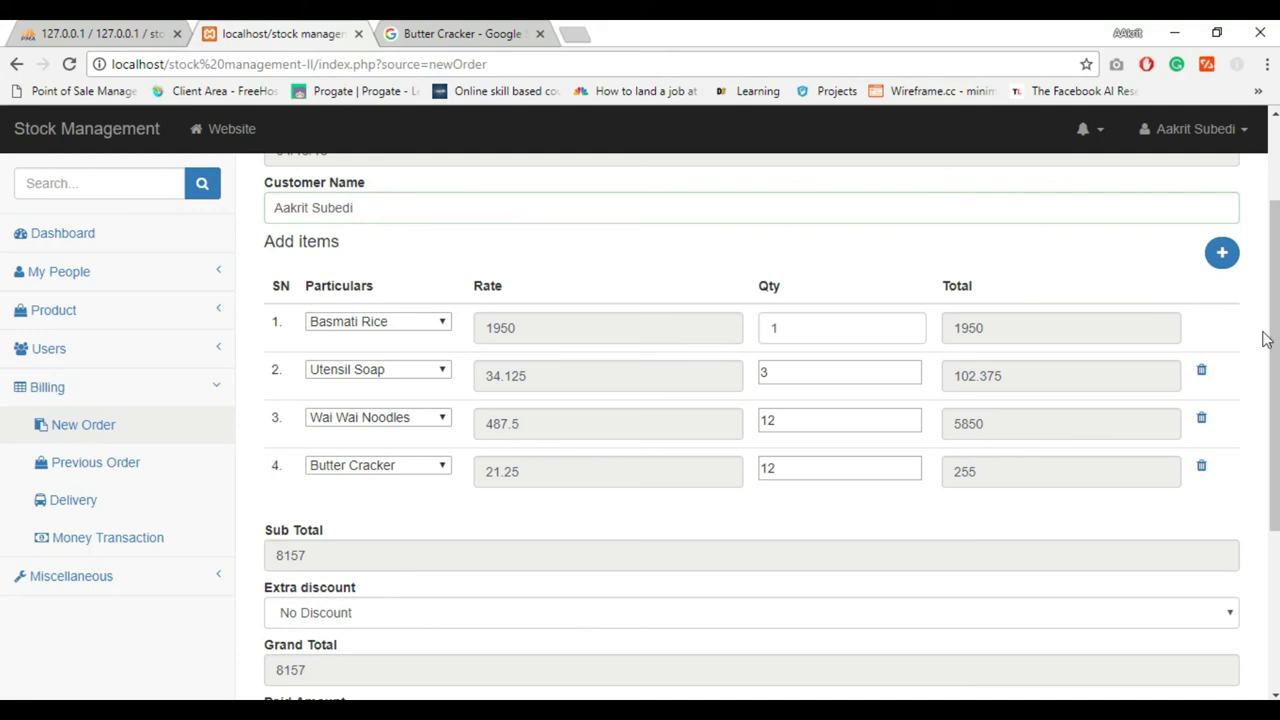
Apply a 2.5% extra discount, enter 3500 paid and compute the 4453 due
{"action": "scroll", "coordinate": [1265, 340], "scroll_direction": "down", "scroll_amount": 2}
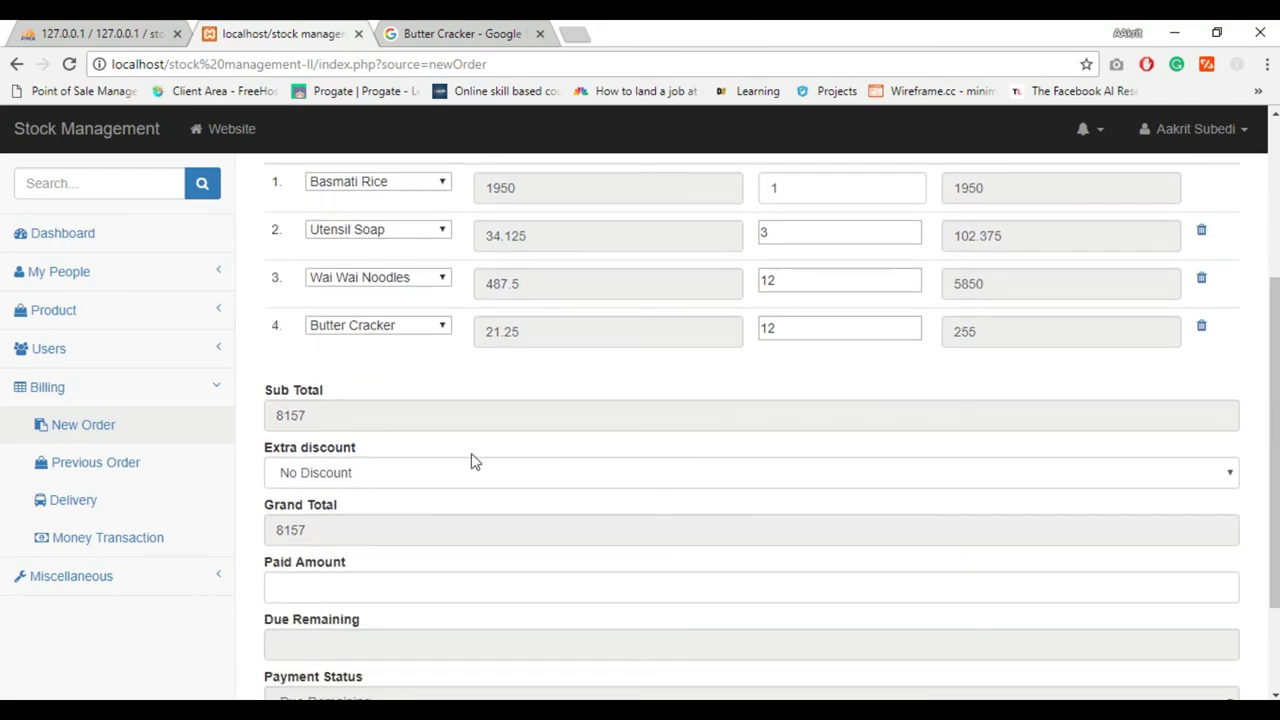
{"action": "left_click", "coordinate": [405, 476]}
{"action": "left_click", "coordinate": [360, 514]}
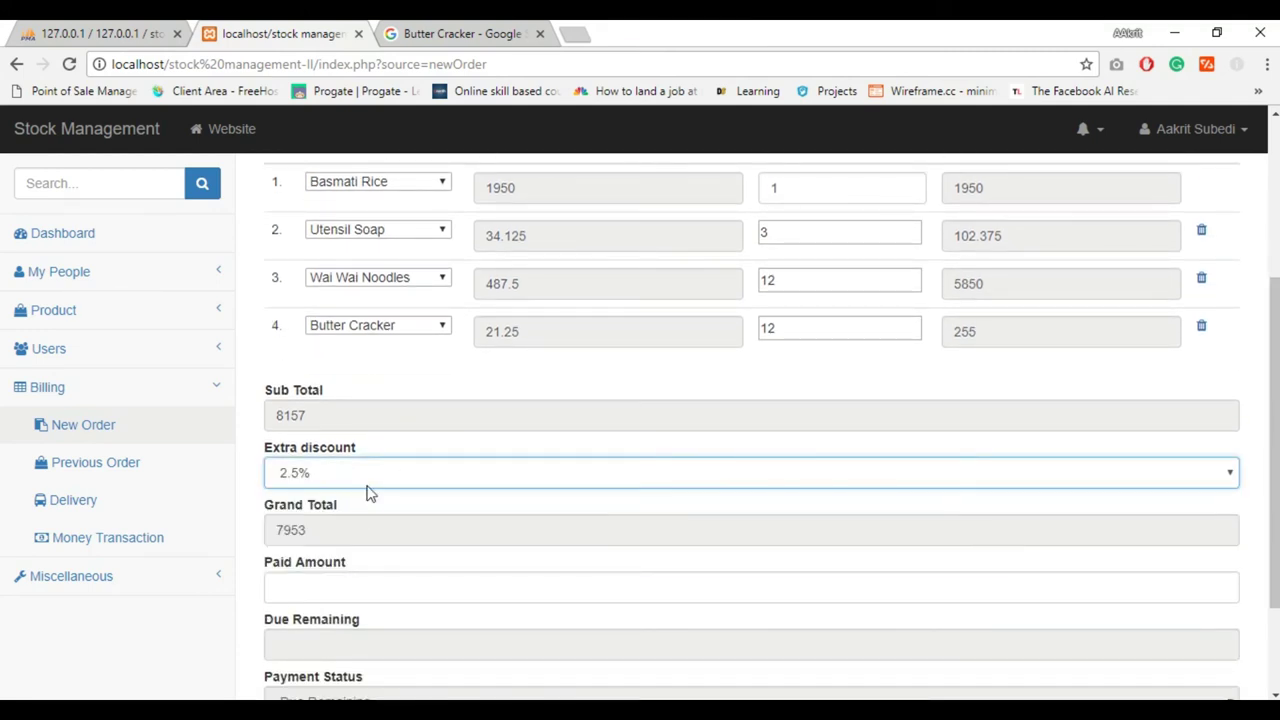
{"action": "left_click", "coordinate": [342, 597]}
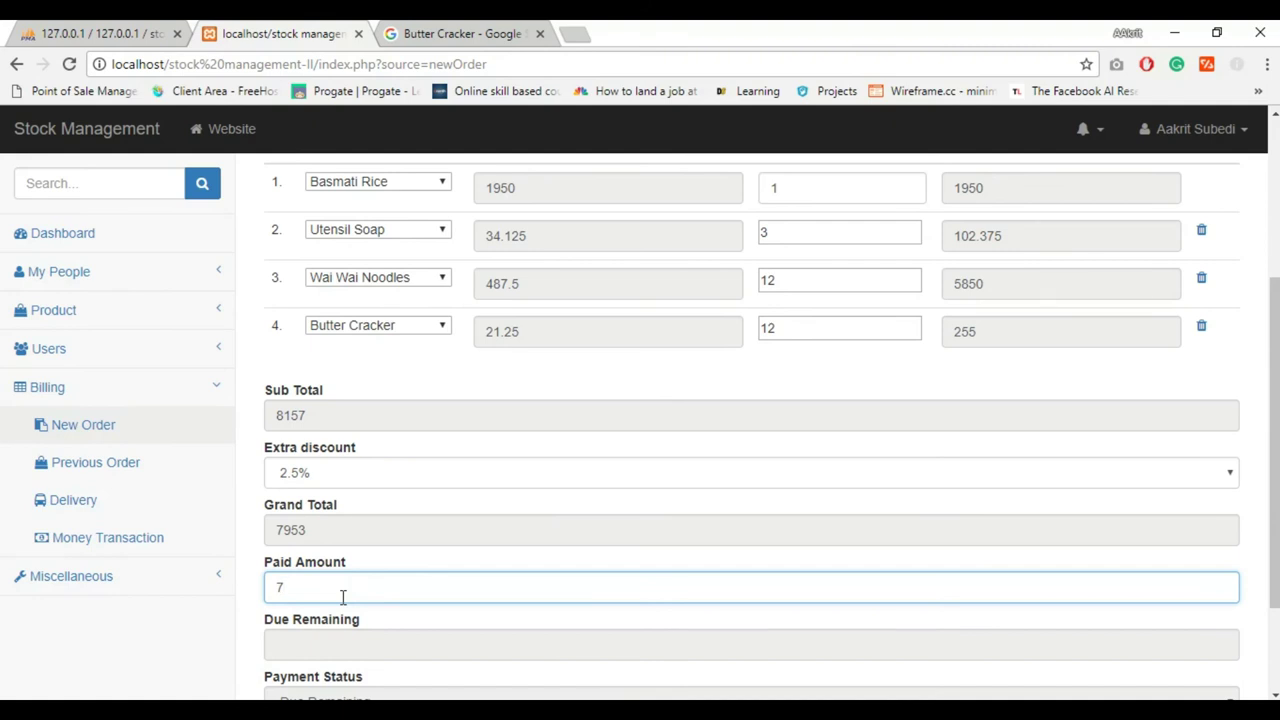
{"action": "type", "text": "3500"}
{"action": "scroll", "coordinate": [1272, 450], "scroll_direction": "down", "scroll_amount": 2}
{"action": "left_click", "coordinate": [306, 692]}
Keep Cash payment, request delivery, and submit the order
{"action": "left_click", "coordinate": [301, 620]}
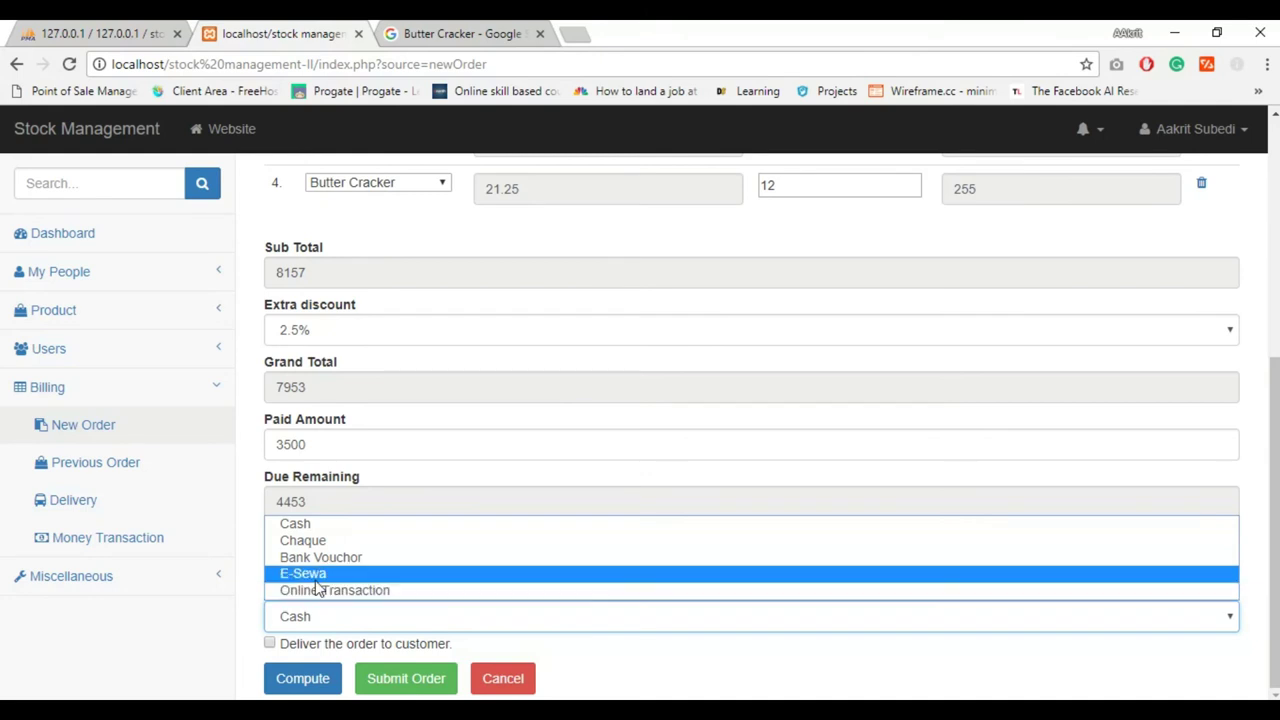
{"action": "left_click", "coordinate": [301, 620]}
{"action": "left_click", "coordinate": [269, 645]}
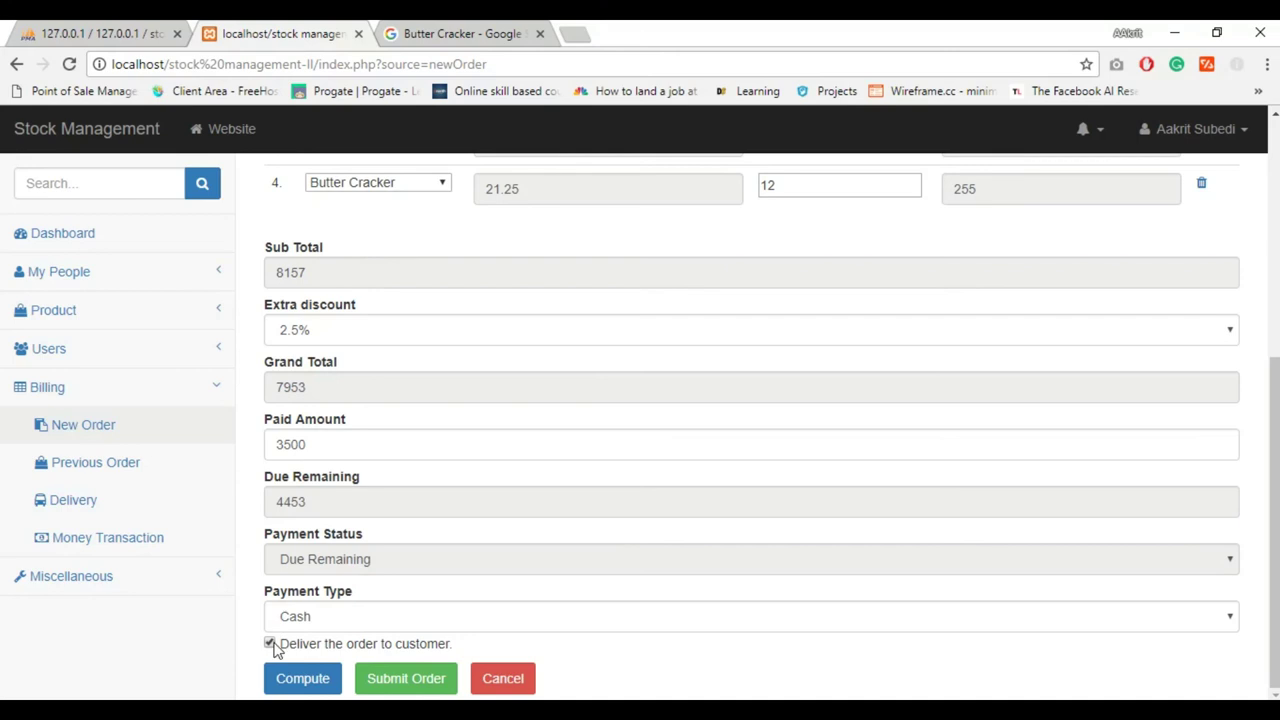
{"action": "left_click", "coordinate": [391, 688]}
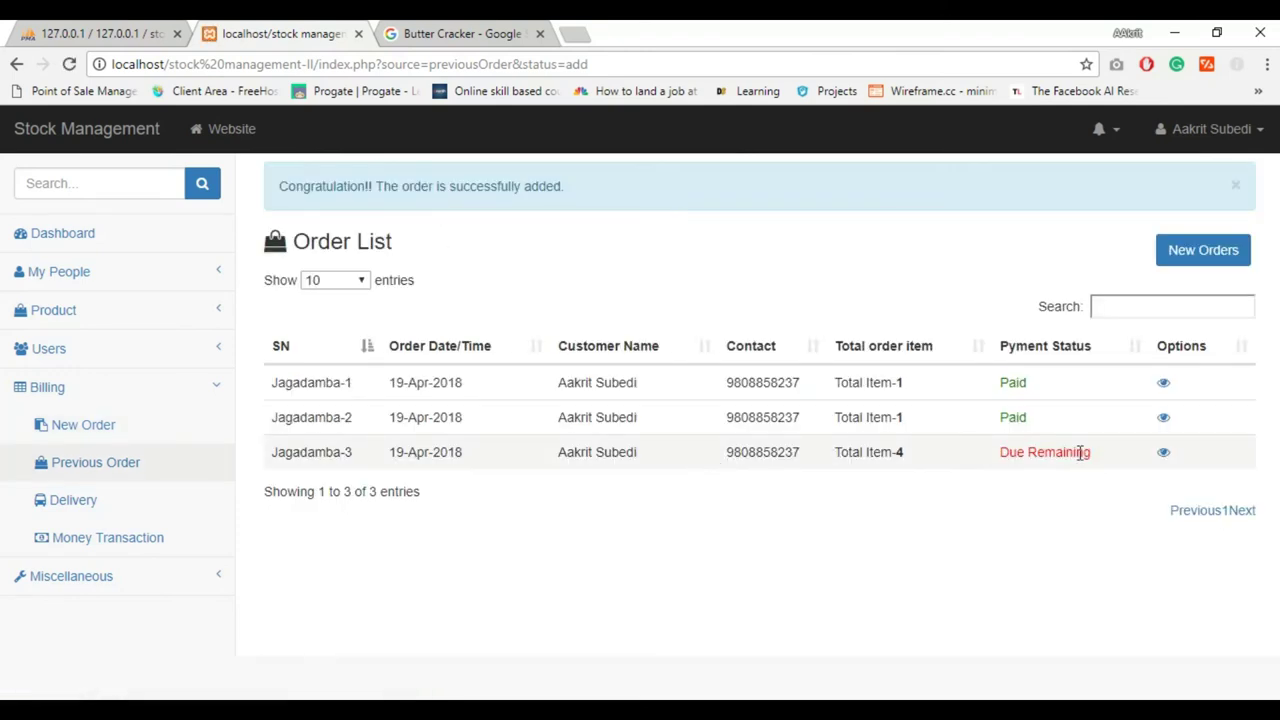
Open order Jagadamba-3's details and record a 453 due payment
{"action": "triple_click", "coordinate": [313, 446]}
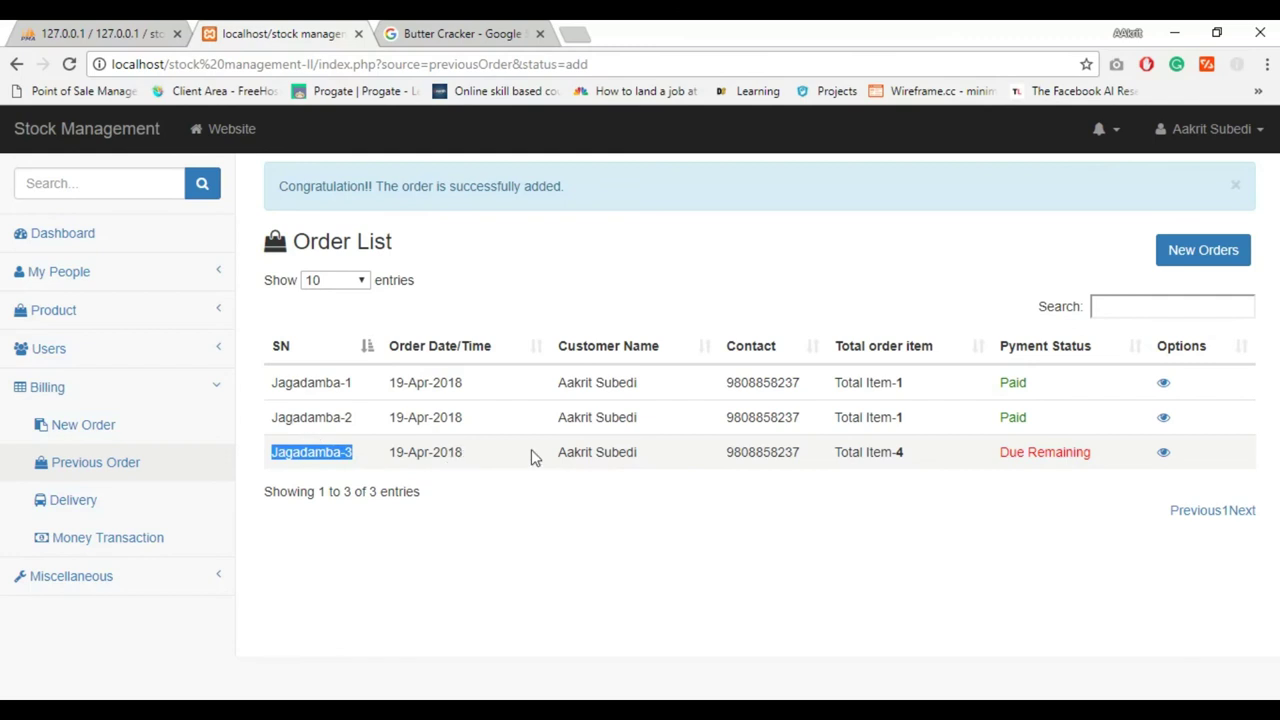
{"action": "left_click", "coordinate": [1162, 455]}
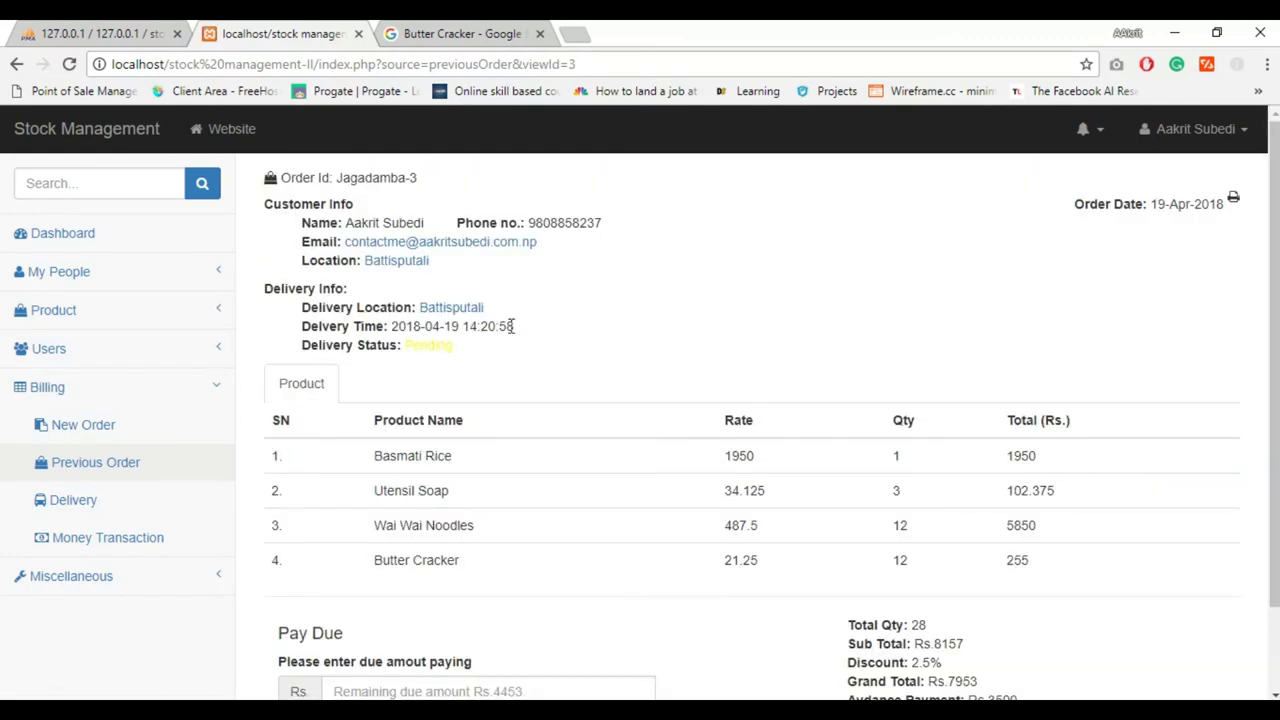
{"action": "scroll", "coordinate": [1271, 320], "scroll_direction": "down", "scroll_amount": 1}
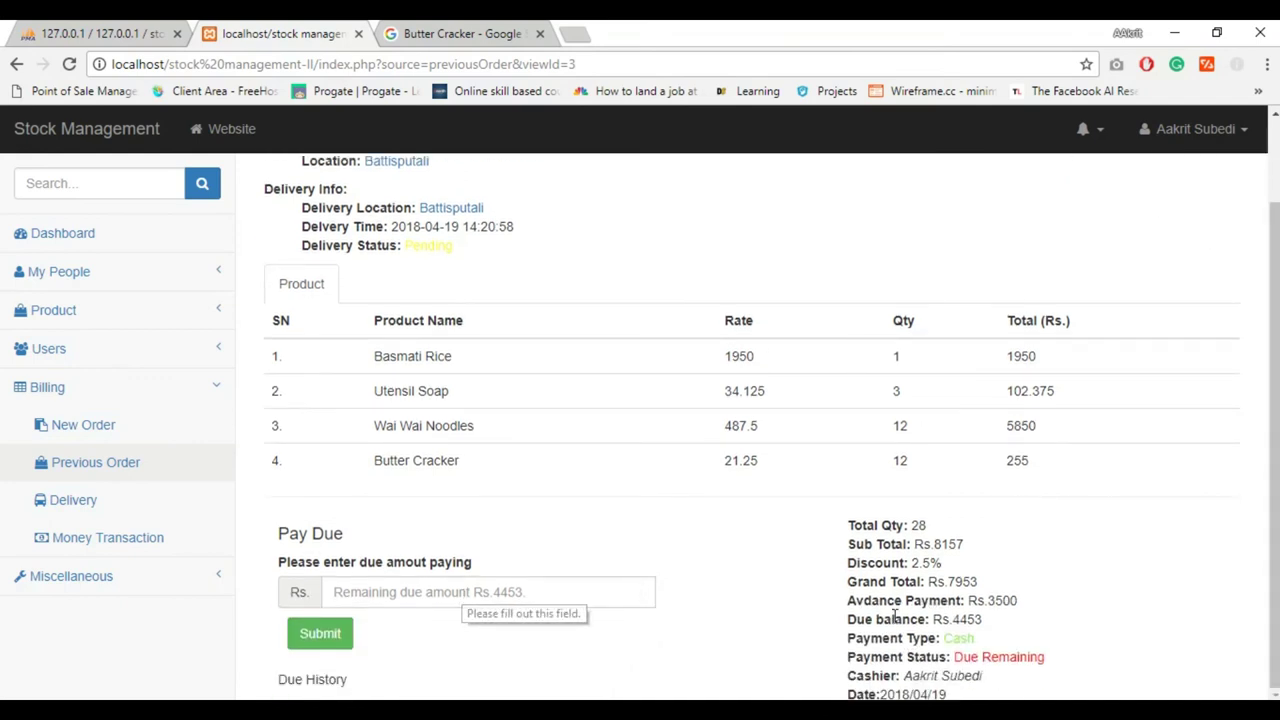
{"action": "double_click", "coordinate": [999, 600]}
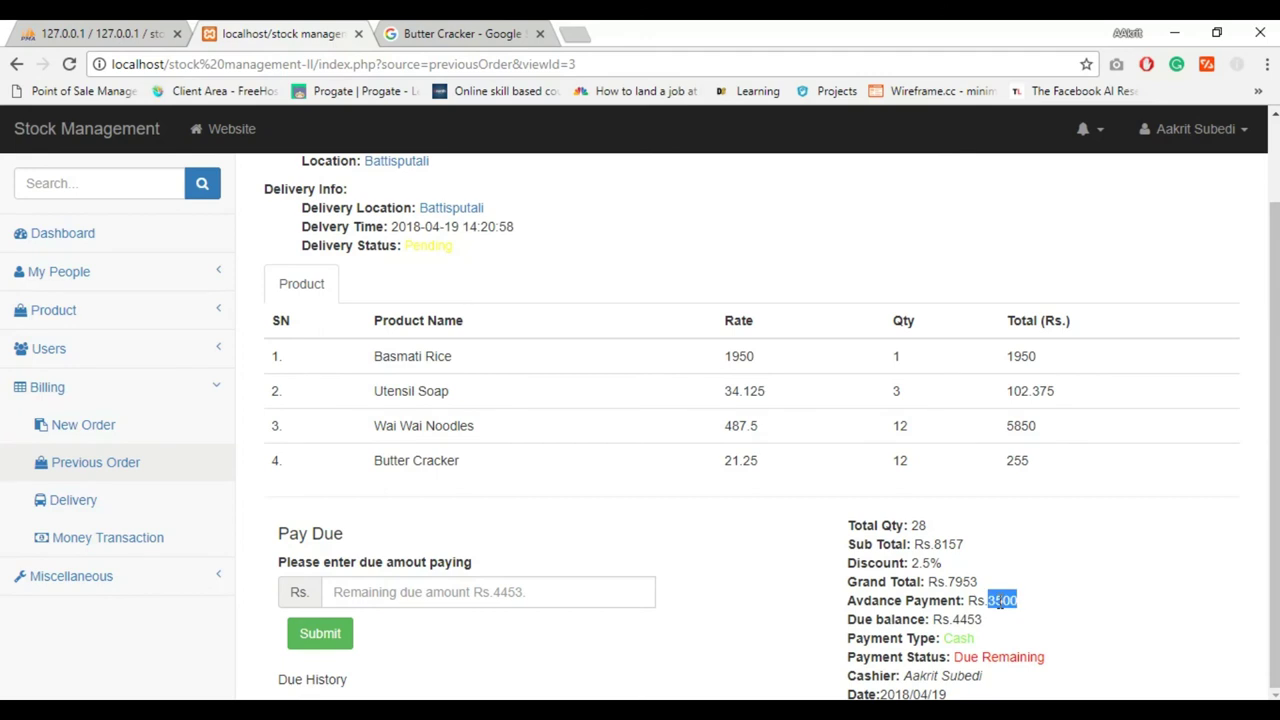
{"action": "double_click", "coordinate": [970, 620]}
{"action": "left_click", "coordinate": [560, 590]}
{"action": "type", "text": "453"}
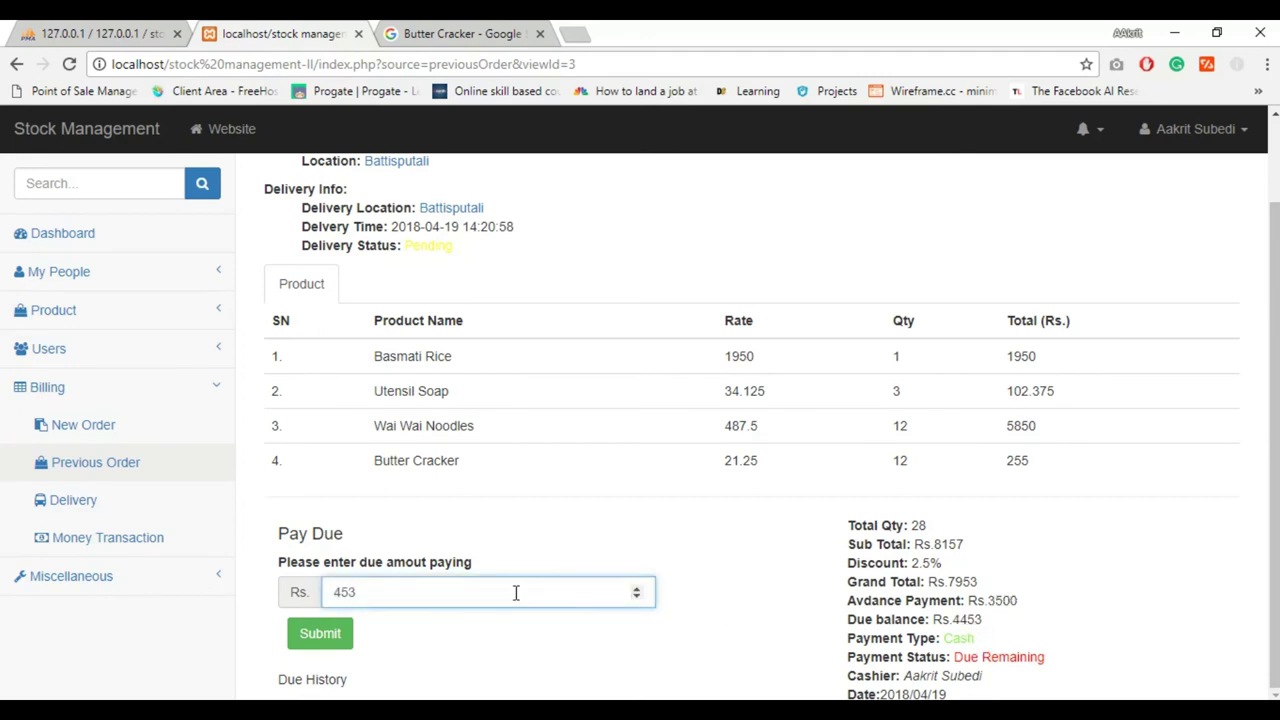
{"action": "left_click", "coordinate": [320, 633]}
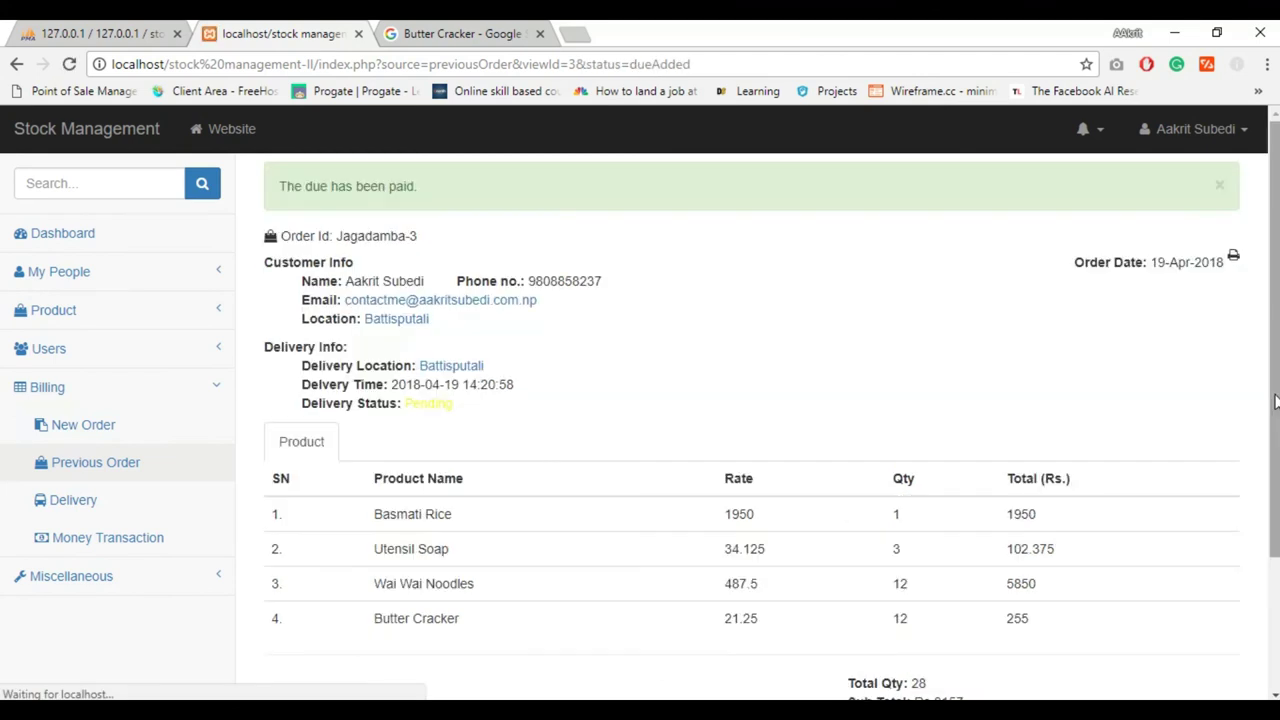
Pay Rs.1000 against the remaining 4000 due and check the due-paid confirmation
{"action": "scroll", "coordinate": [395, 560], "scroll_direction": "down", "scroll_amount": 2}
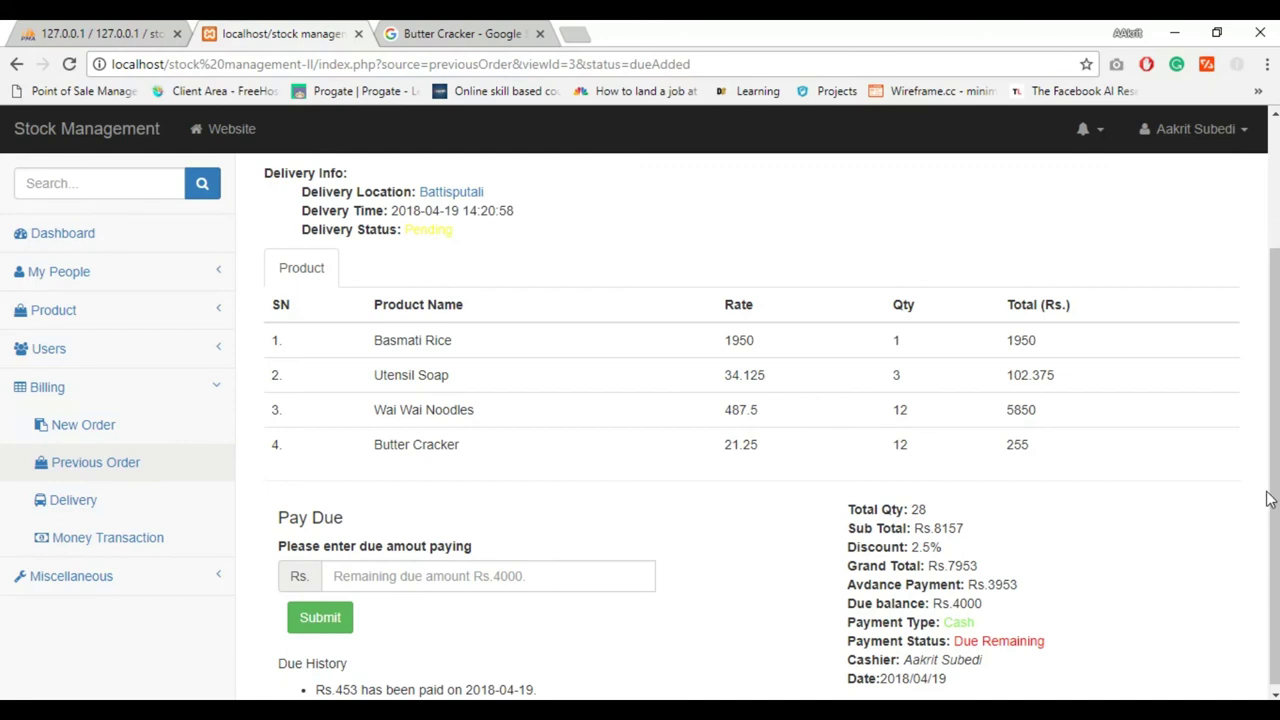
{"action": "left_click_drag", "start_coordinate": [1268, 498], "coordinate": [1274, 583]}
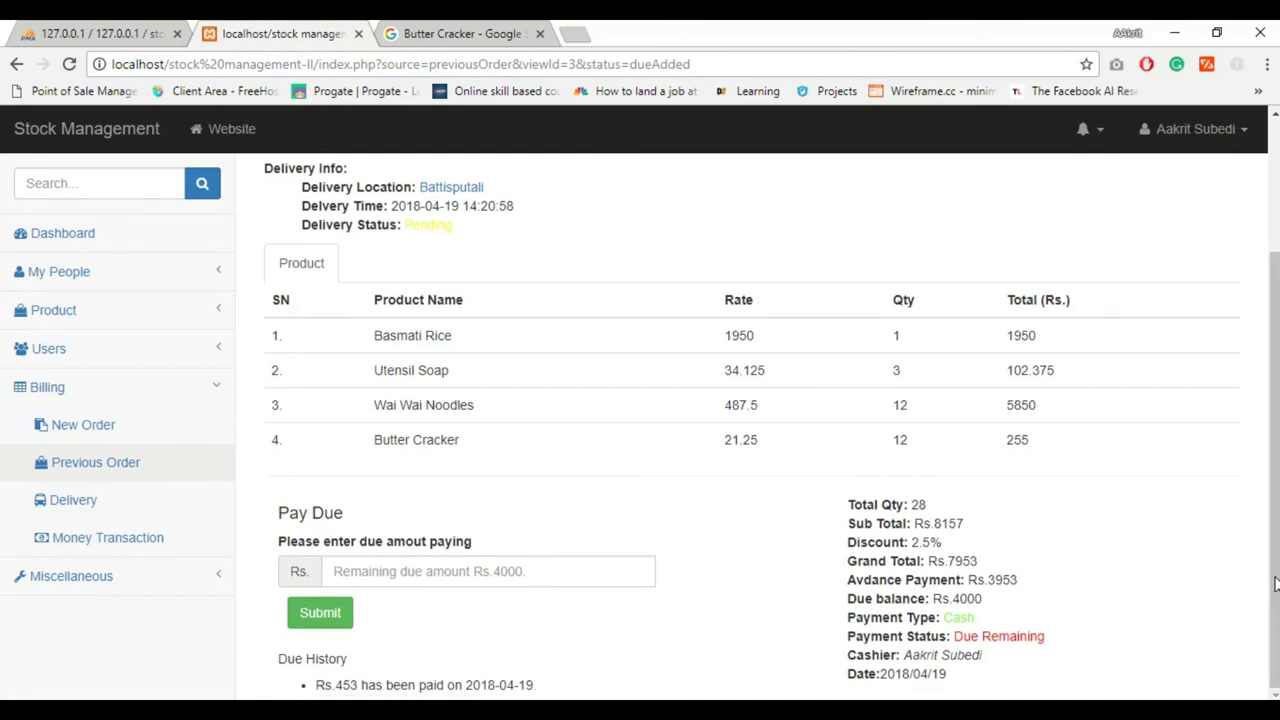
{"action": "double_click", "coordinate": [970, 599]}
{"action": "left_click", "coordinate": [488, 571]}
{"action": "type", "text": "1000"}
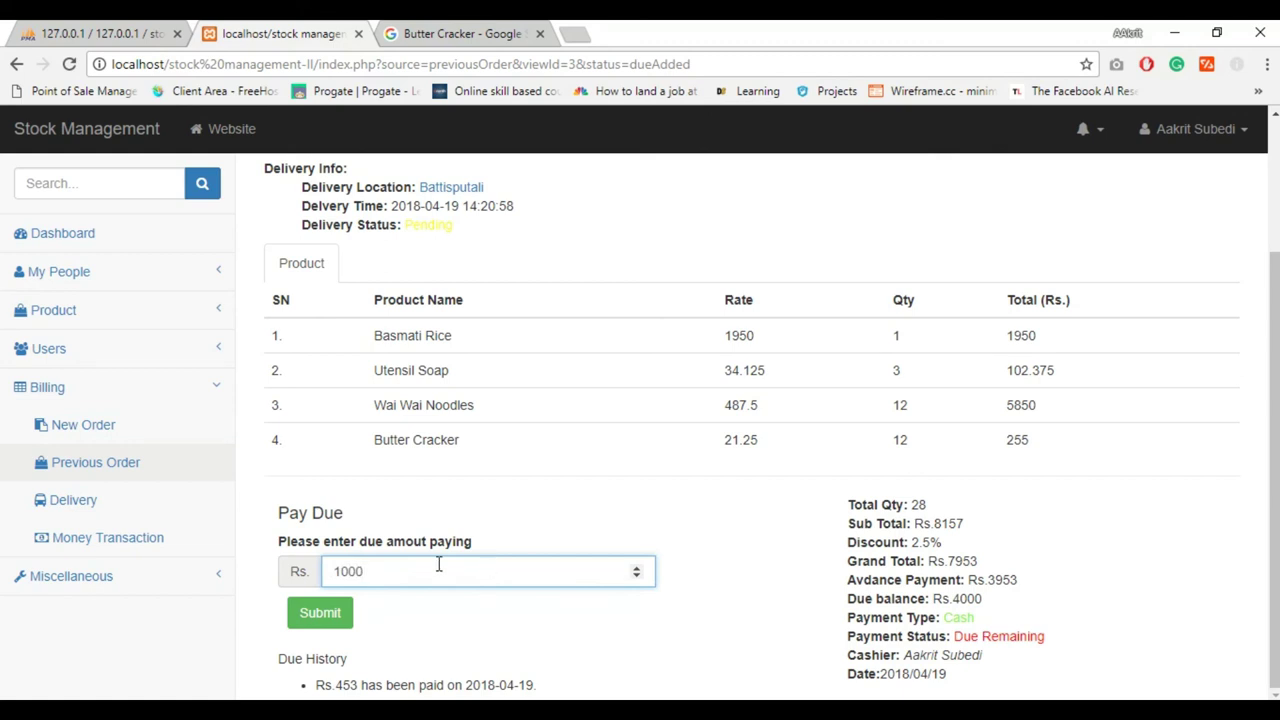
{"action": "left_click", "coordinate": [320, 630]}
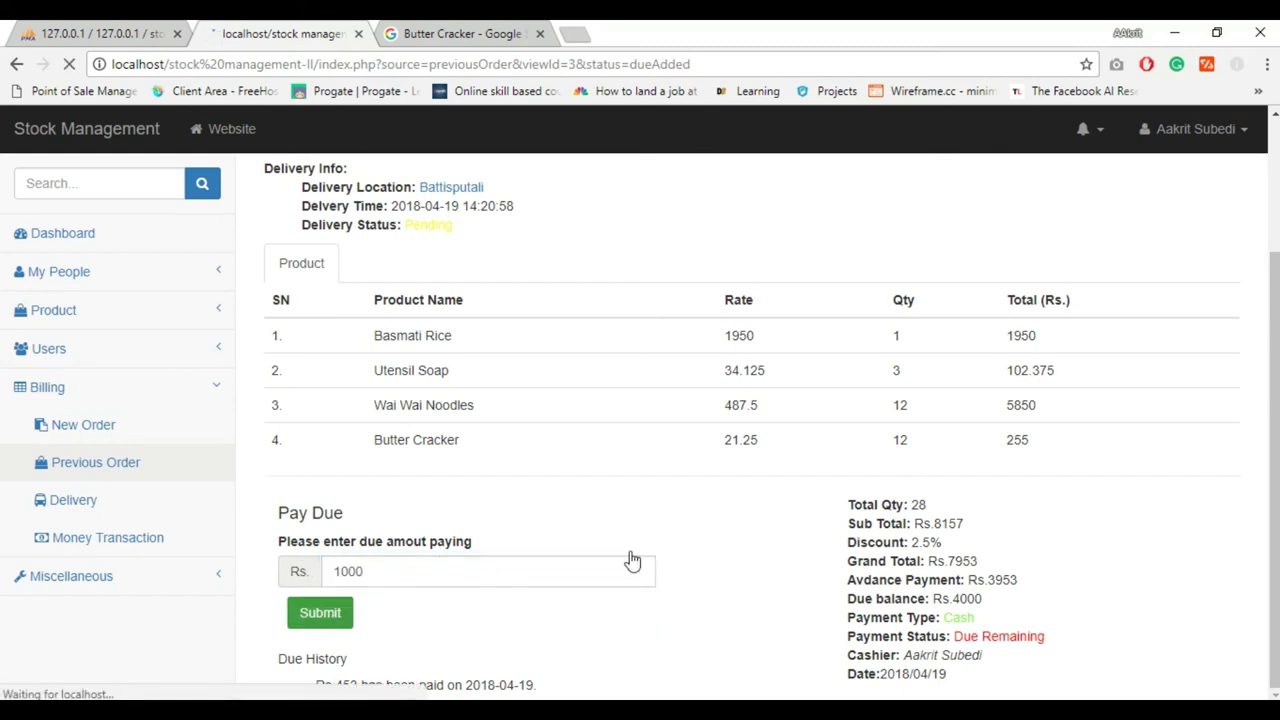
{"action": "scroll", "coordinate": [1276, 388], "scroll_direction": "down", "scroll_amount": 2}
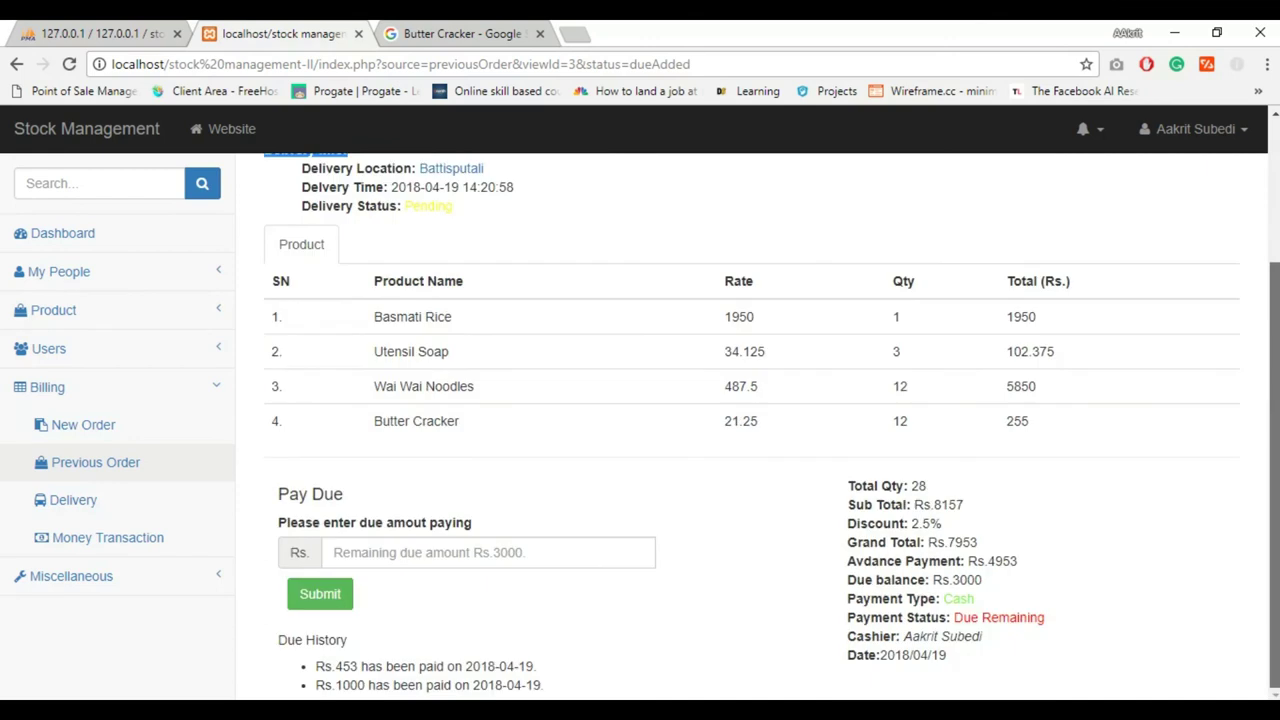
{"action": "scroll", "coordinate": [922, 332], "scroll_direction": "up", "scroll_amount": 2}
{"action": "double_click", "coordinate": [351, 190]}
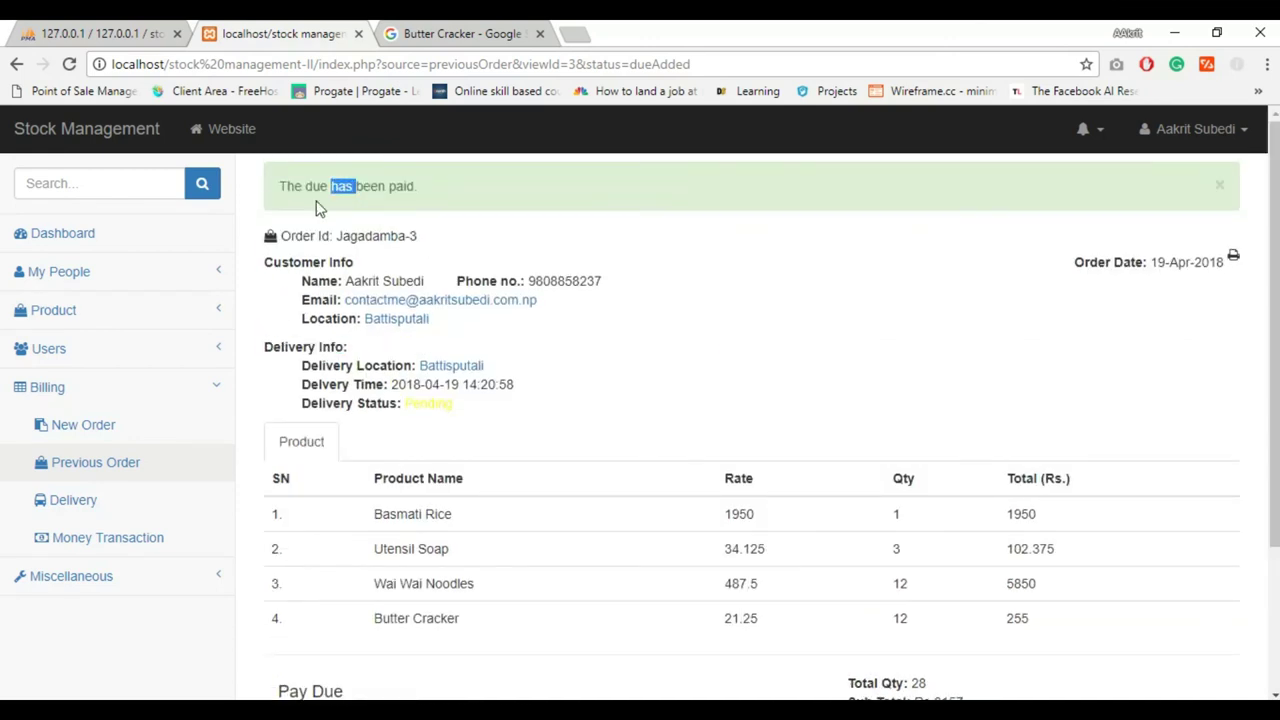
Check the transaction list's profit and loss totals, then move to the Delivery List
{"action": "left_click", "coordinate": [120, 551]}
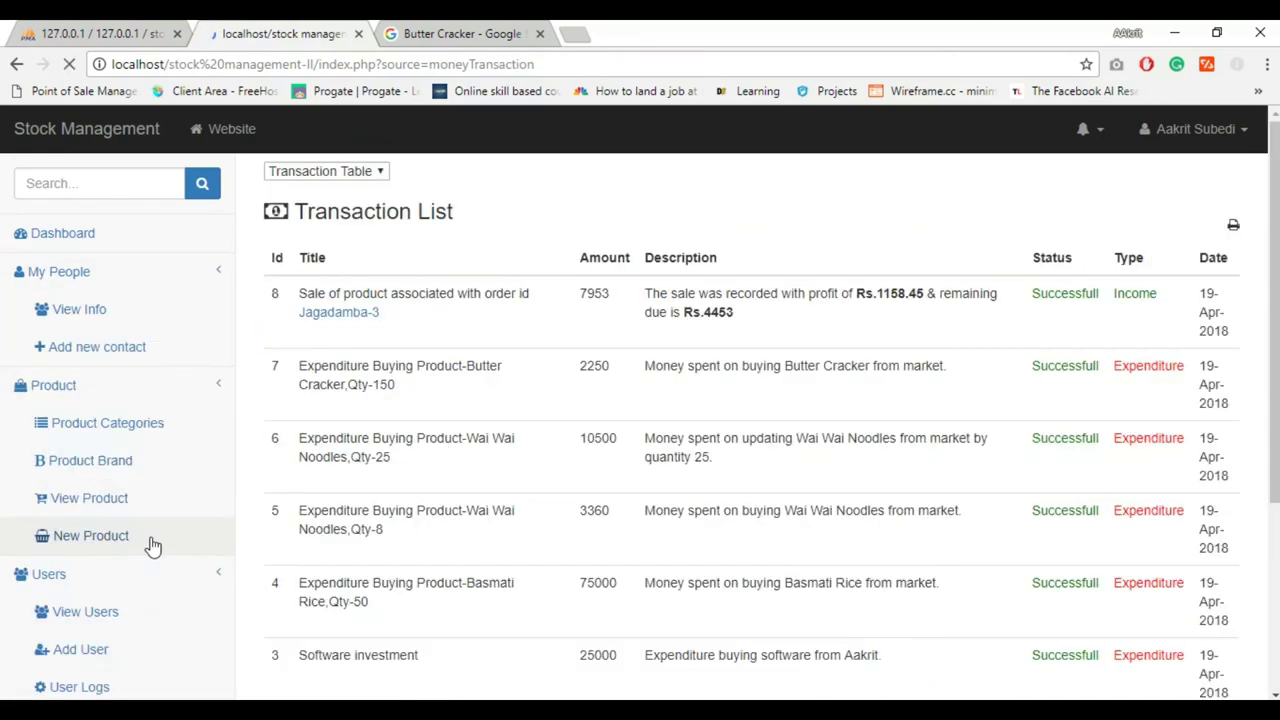
{"action": "scroll", "coordinate": [1275, 314], "scroll_direction": "down", "scroll_amount": 3}
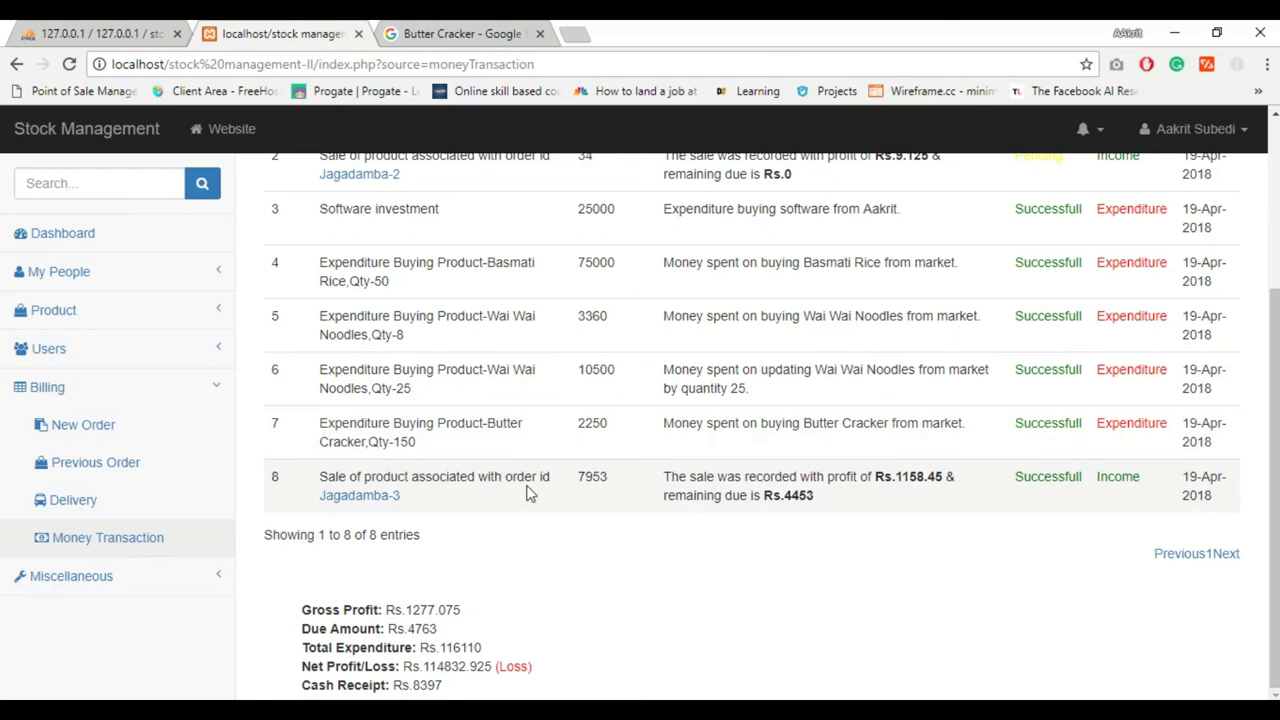
{"action": "left_click", "coordinate": [103, 499]}
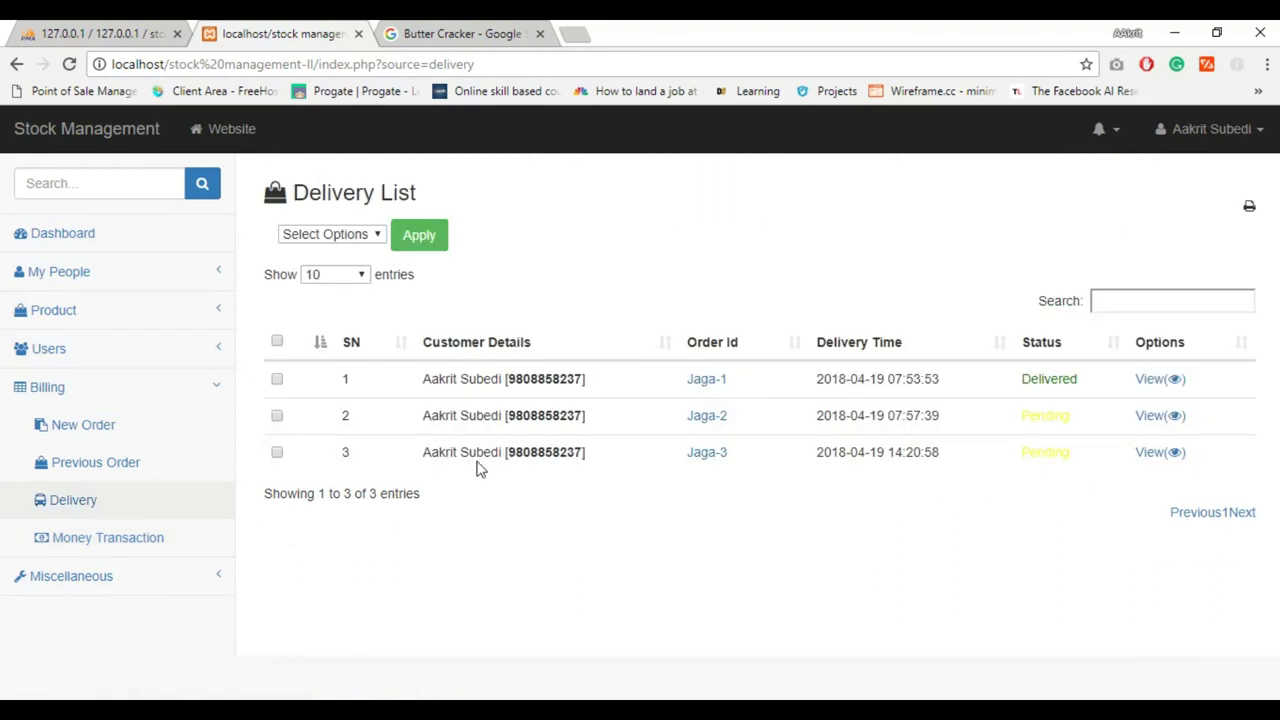
From delivery Jaga-3, go through Billing > Previous Order to order Jagadamba-3's details
{"action": "double_click", "coordinate": [481, 452]}
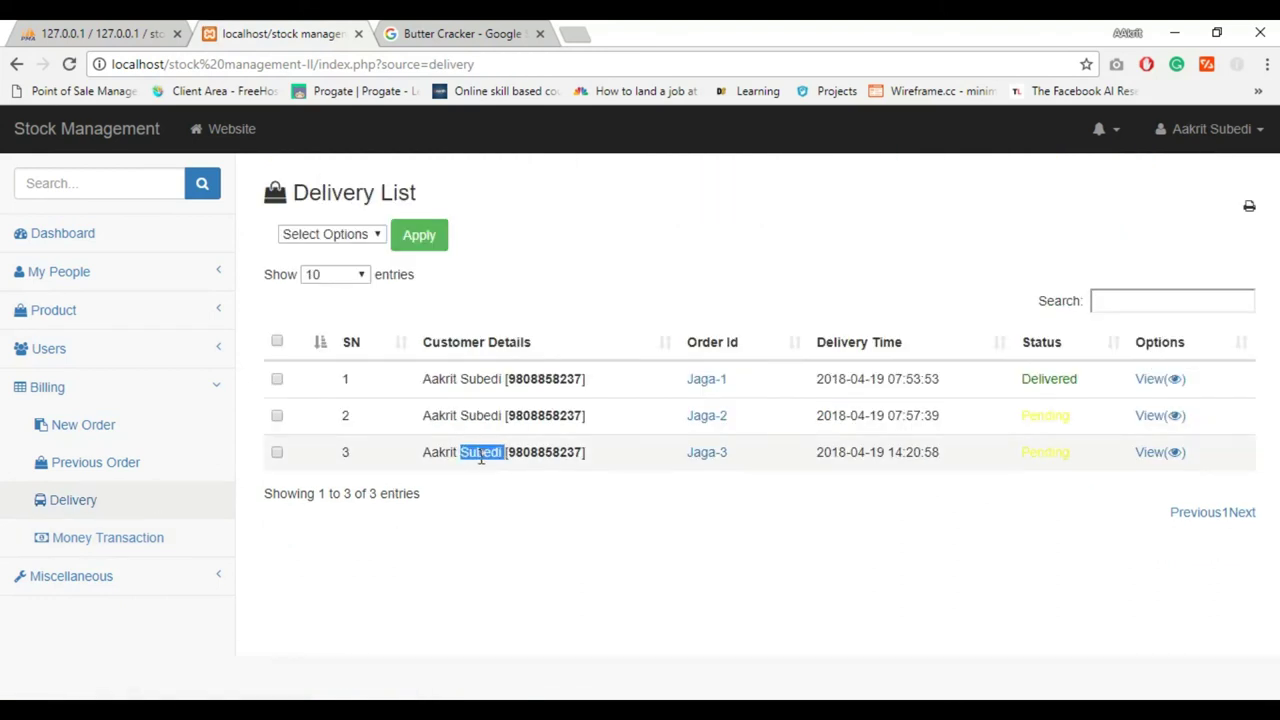
{"action": "left_click", "coordinate": [713, 456]}
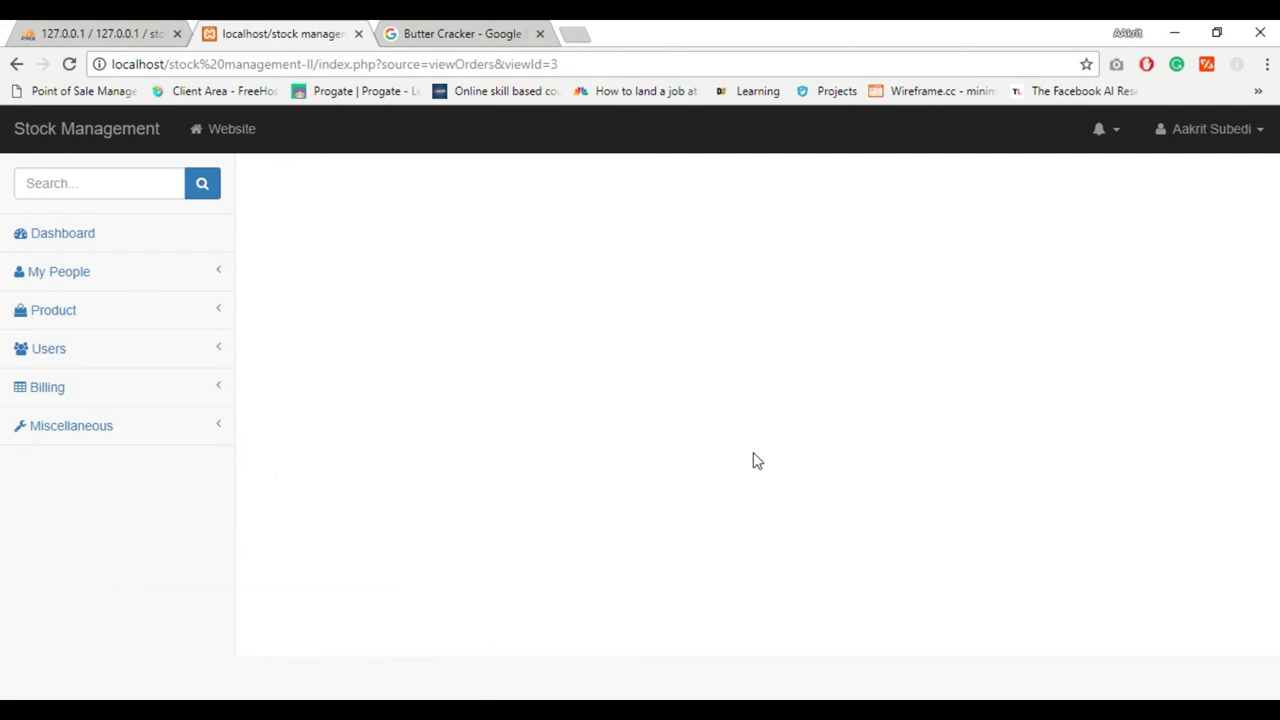
{"action": "left_click", "coordinate": [170, 398]}
{"action": "left_click", "coordinate": [127, 467]}
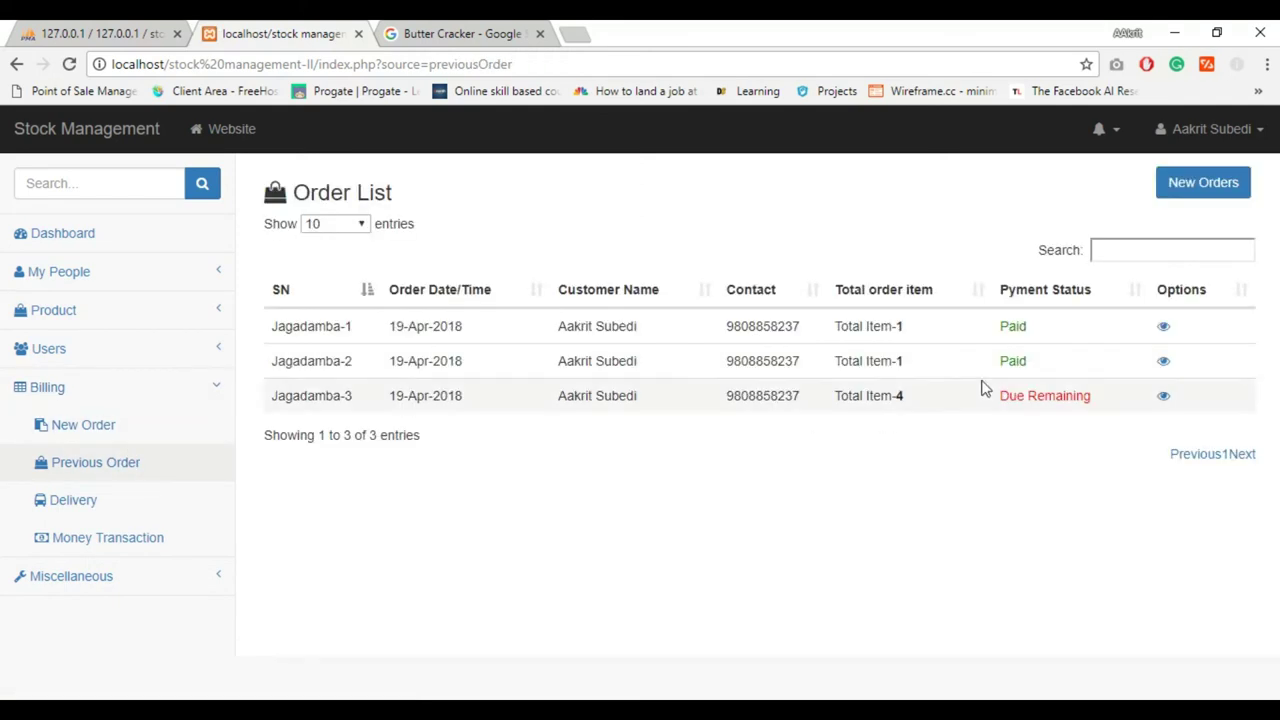
{"action": "left_click", "coordinate": [1163, 397]}
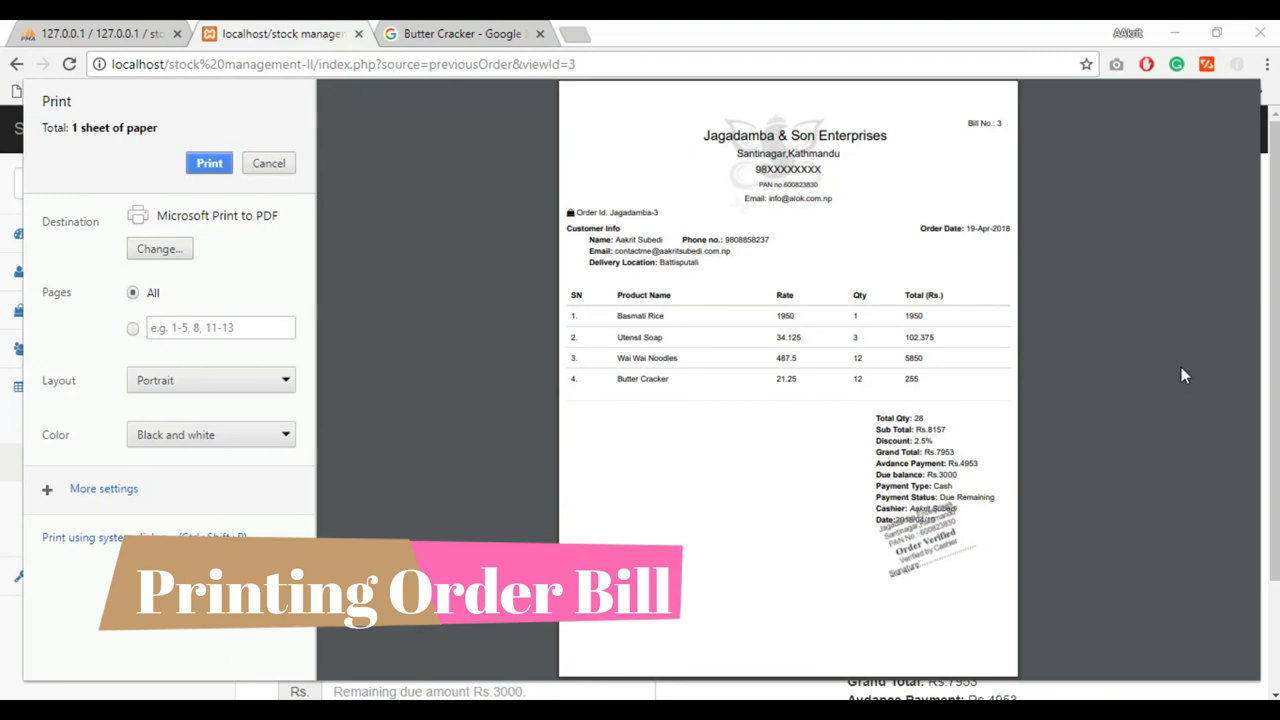
Cancel the Jagadamba-3 bill print preview without printing
{"action": "left_click", "coordinate": [267, 164]}
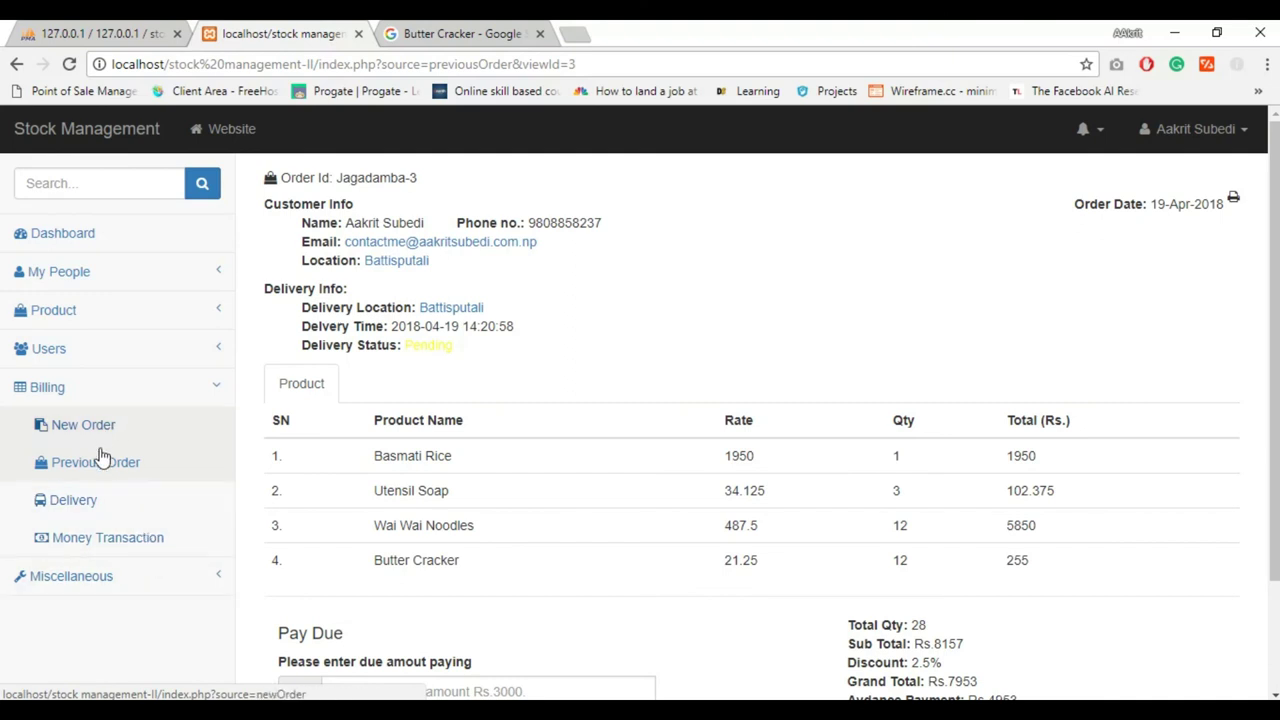
Open the dashboard from Miscellaneous and view order Jaga-3's items, leaving Basmati Rice shown
{"action": "left_click", "coordinate": [85, 577]}
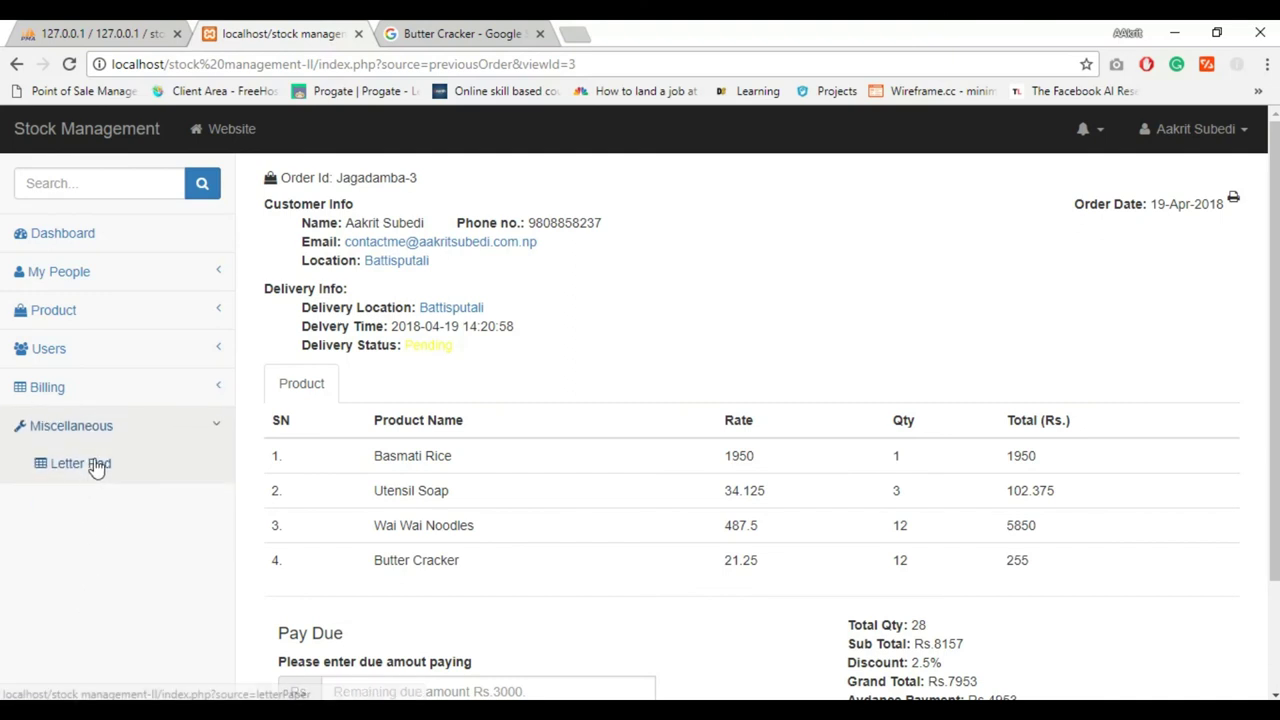
{"action": "left_click", "coordinate": [47, 235]}
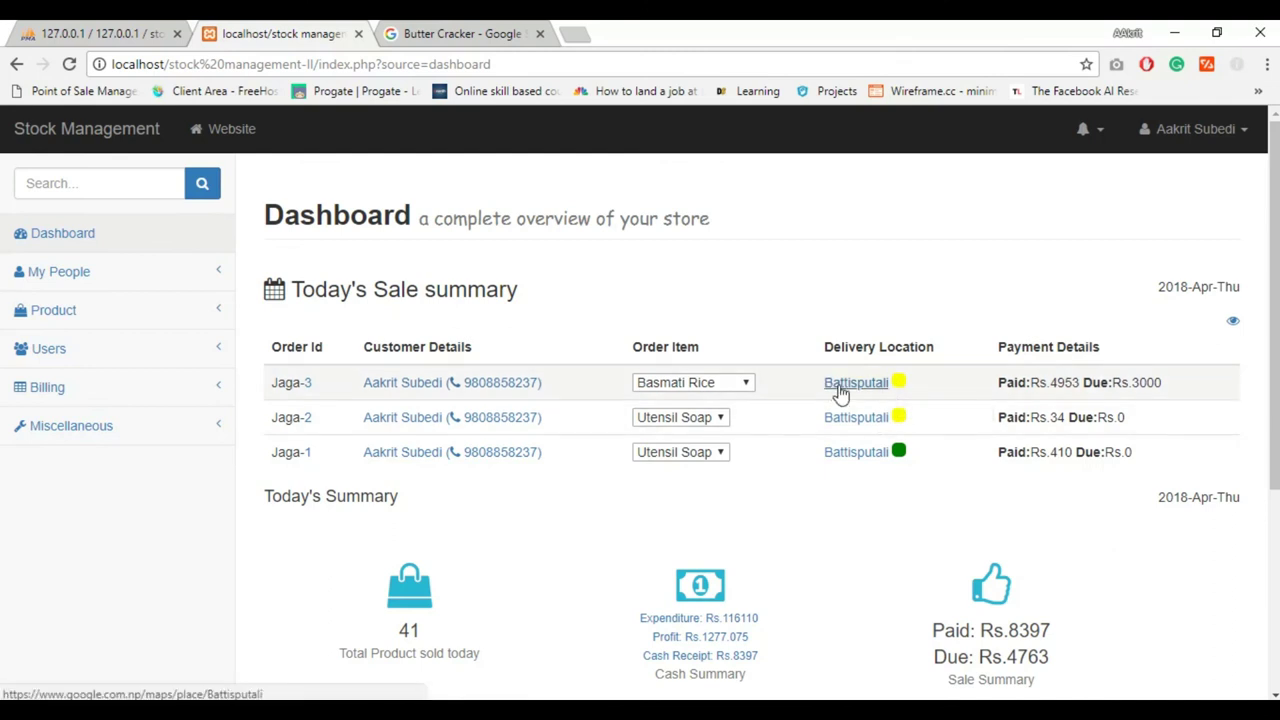
{"action": "mouse_move", "coordinate": [899, 388]}
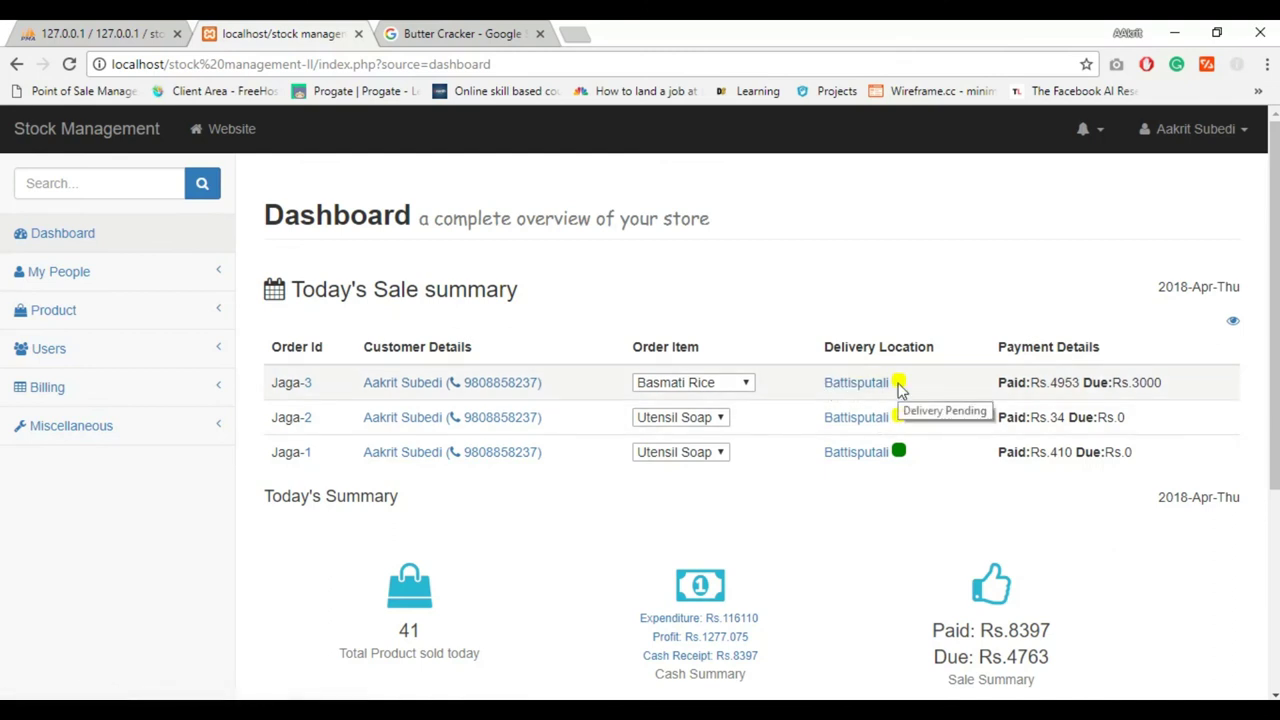
{"action": "left_click", "coordinate": [703, 383]}
{"action": "left_click", "coordinate": [703, 383]}
{"action": "left_click", "coordinate": [703, 383]}
{"action": "left_click", "coordinate": [686, 400]}
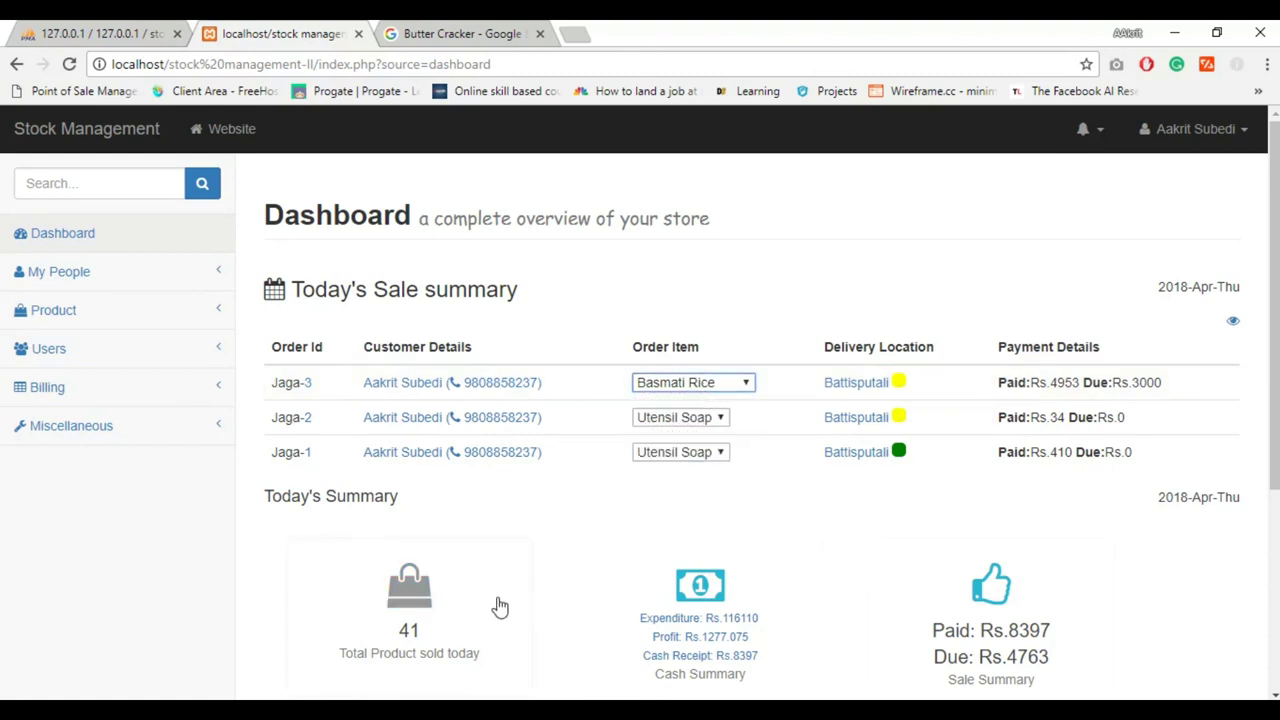
Scroll down to the expired-product Alerts panel and back to the top
{"action": "scroll", "coordinate": [860, 570], "scroll_direction": "down", "scroll_amount": 2}
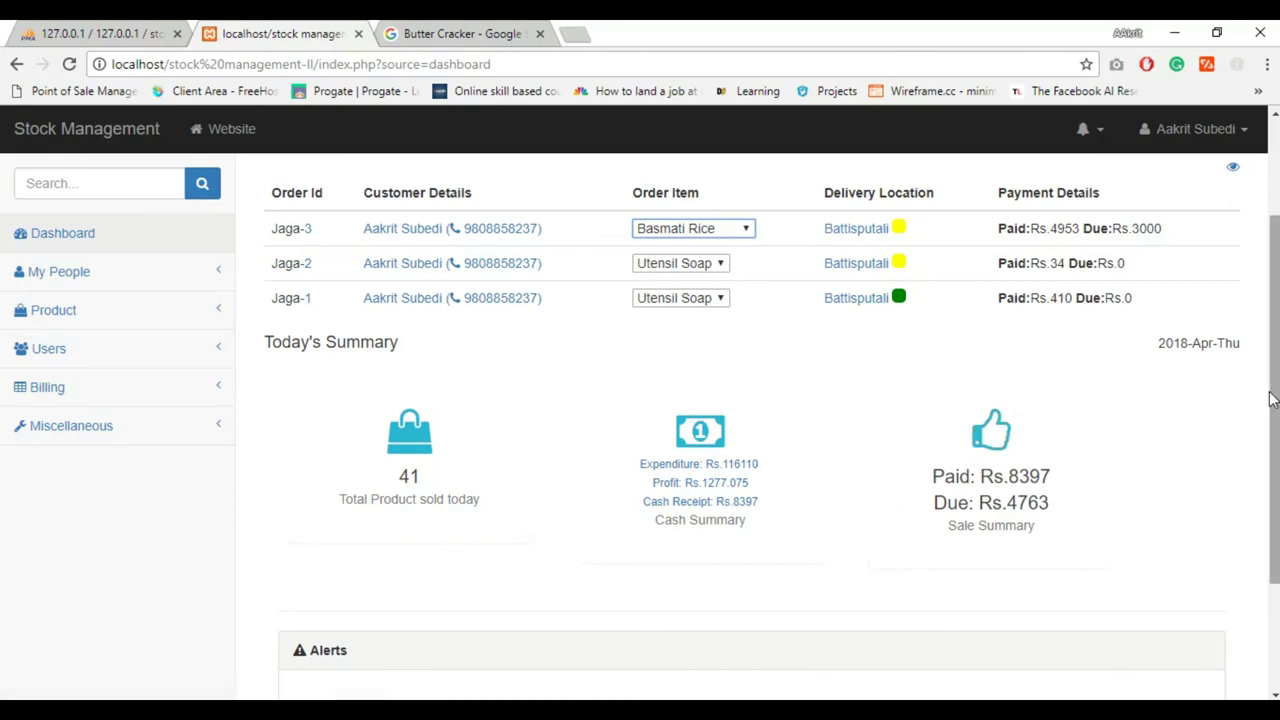
{"action": "scroll", "coordinate": [1275, 398], "scroll_direction": "up", "scroll_amount": 1}
{"action": "left_click_drag", "start_coordinate": [1275, 398], "coordinate": [1277, 537]}
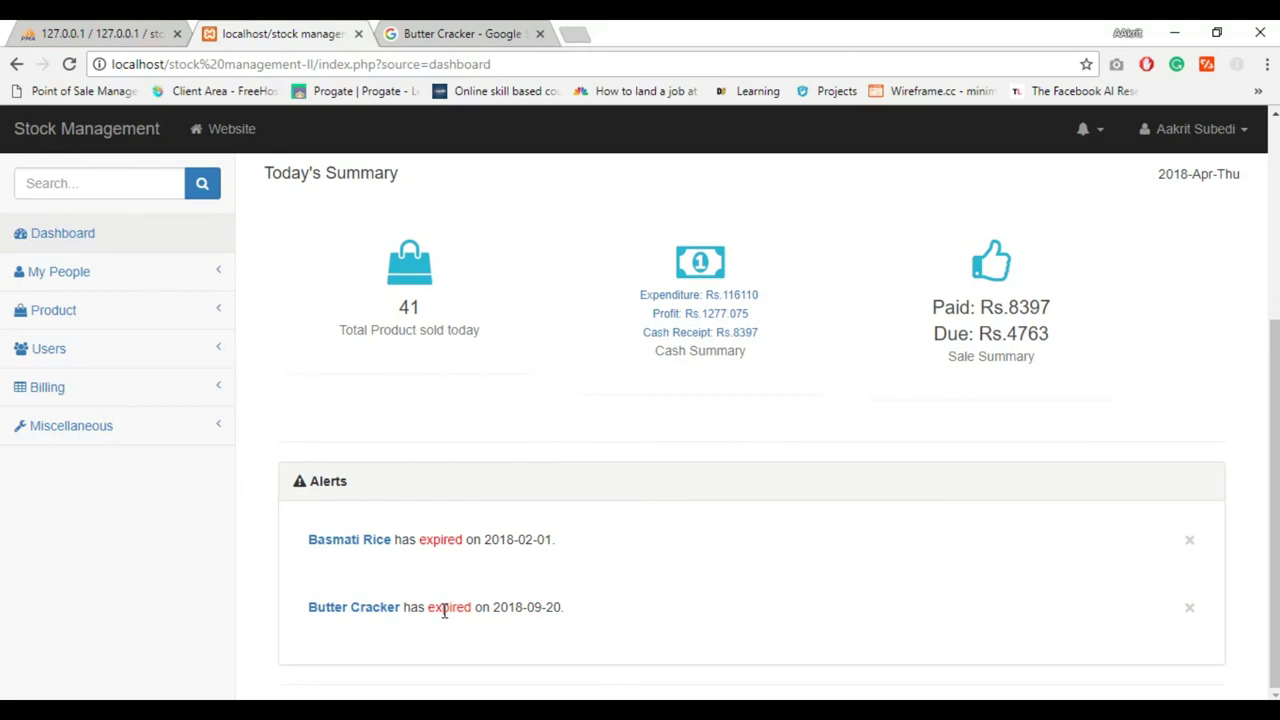
{"action": "left_click_drag", "start_coordinate": [1274, 382], "coordinate": [1260, 235]}
Close the Butter Cracker search tab, snap Chrome left, and collapse its narrow-layout navigation
{"action": "middle_click", "coordinate": [397, 30]}
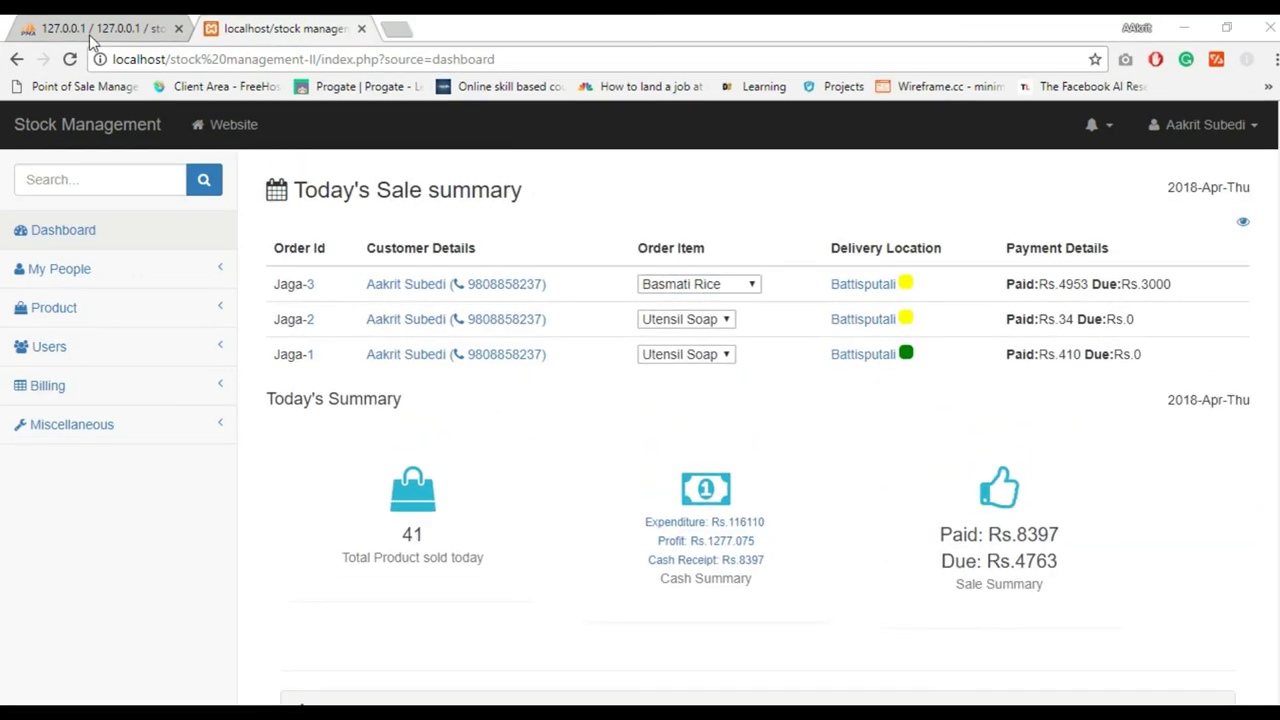
{"action": "left_click_drag", "start_coordinate": [714, 26], "coordinate": [11, 217]}
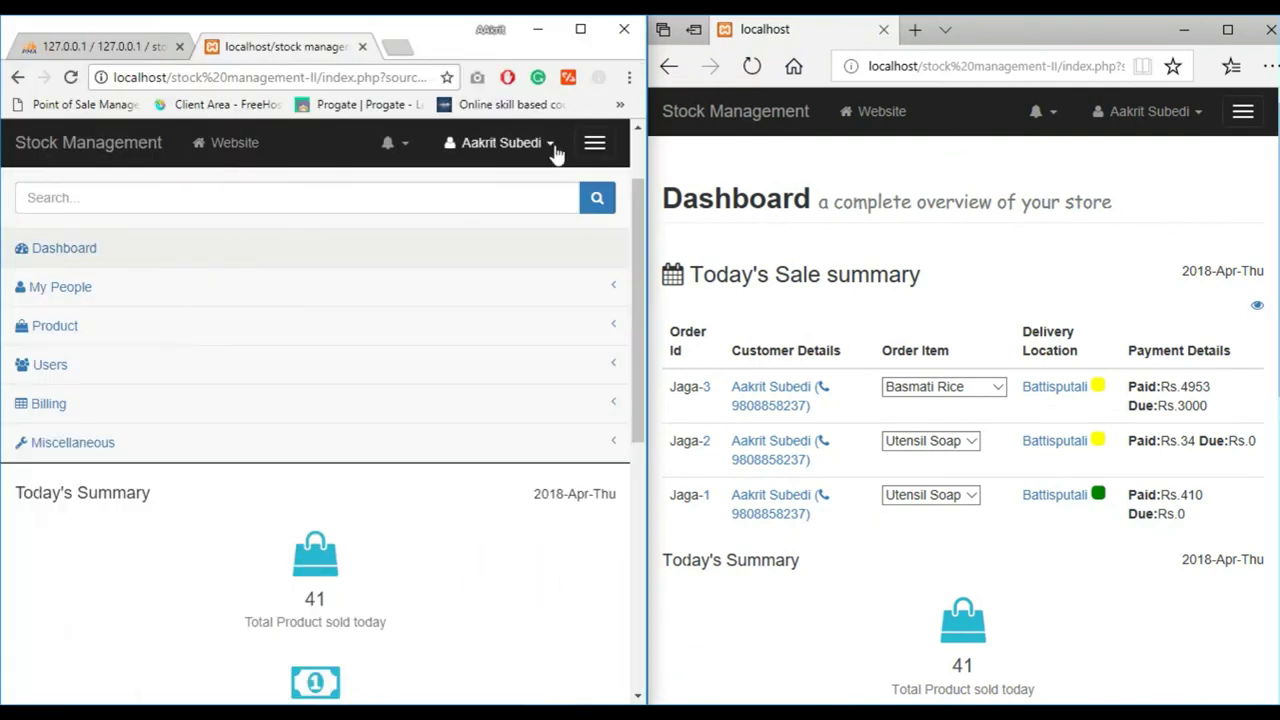
{"action": "left_click", "coordinate": [586, 145]}
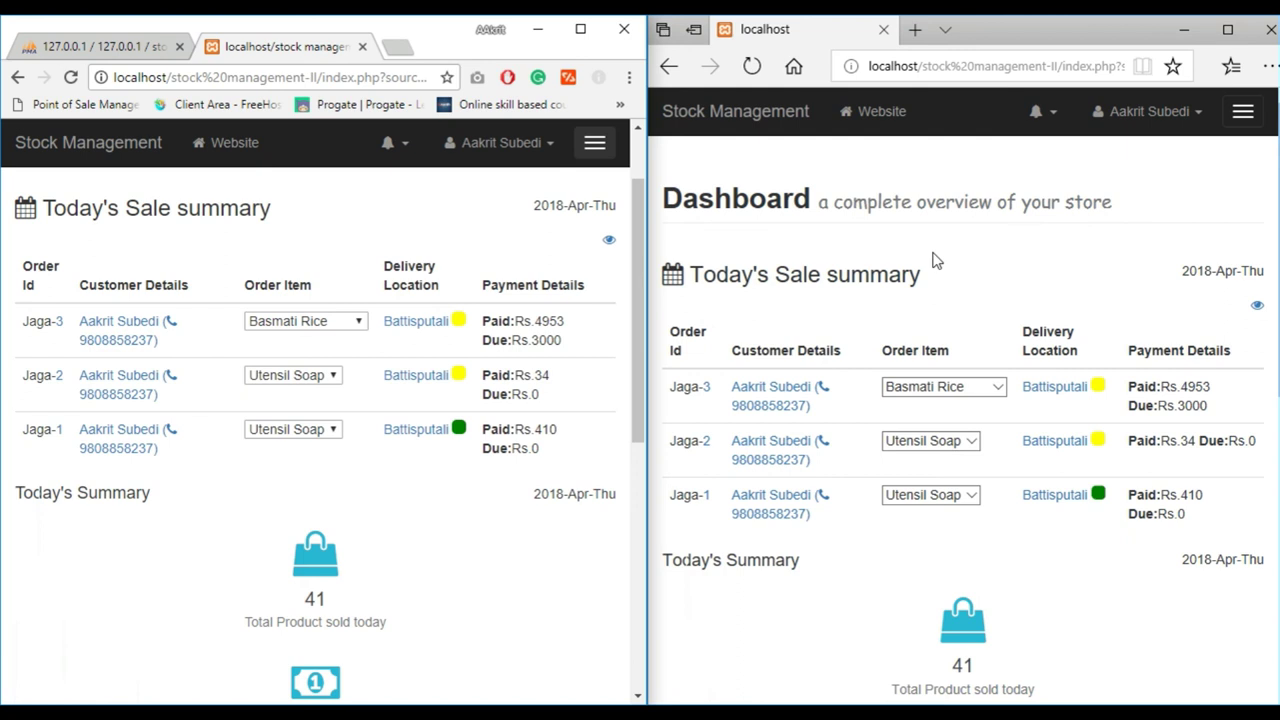
In Edge, open the navigation, expand My People, and widen the window across the screen
{"action": "left_click", "coordinate": [1246, 240]}
{"action": "scroll", "coordinate": [1246, 240], "scroll_direction": "down", "scroll_amount": 3}
{"action": "scroll", "coordinate": [963, 400], "scroll_direction": "down", "scroll_amount": 3}
{"action": "scroll", "coordinate": [963, 400], "scroll_direction": "up", "scroll_amount": 10}
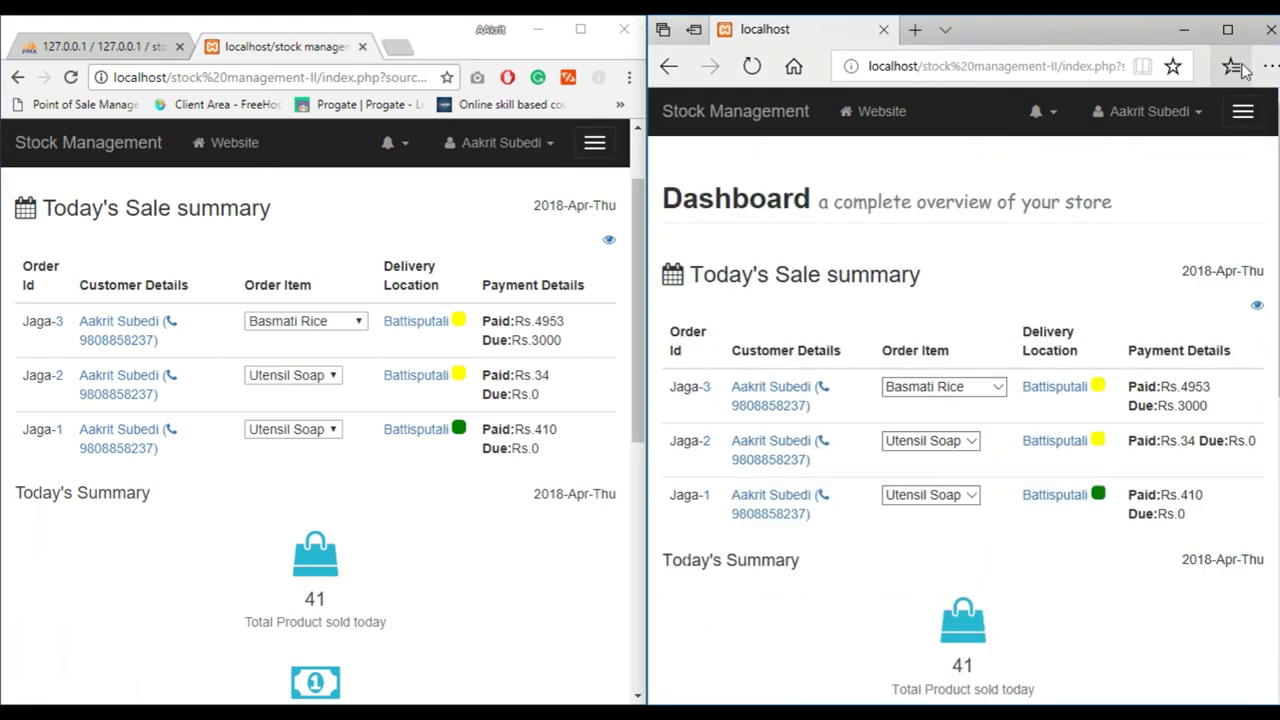
{"action": "left_click", "coordinate": [1243, 113]}
{"action": "left_click", "coordinate": [889, 260]}
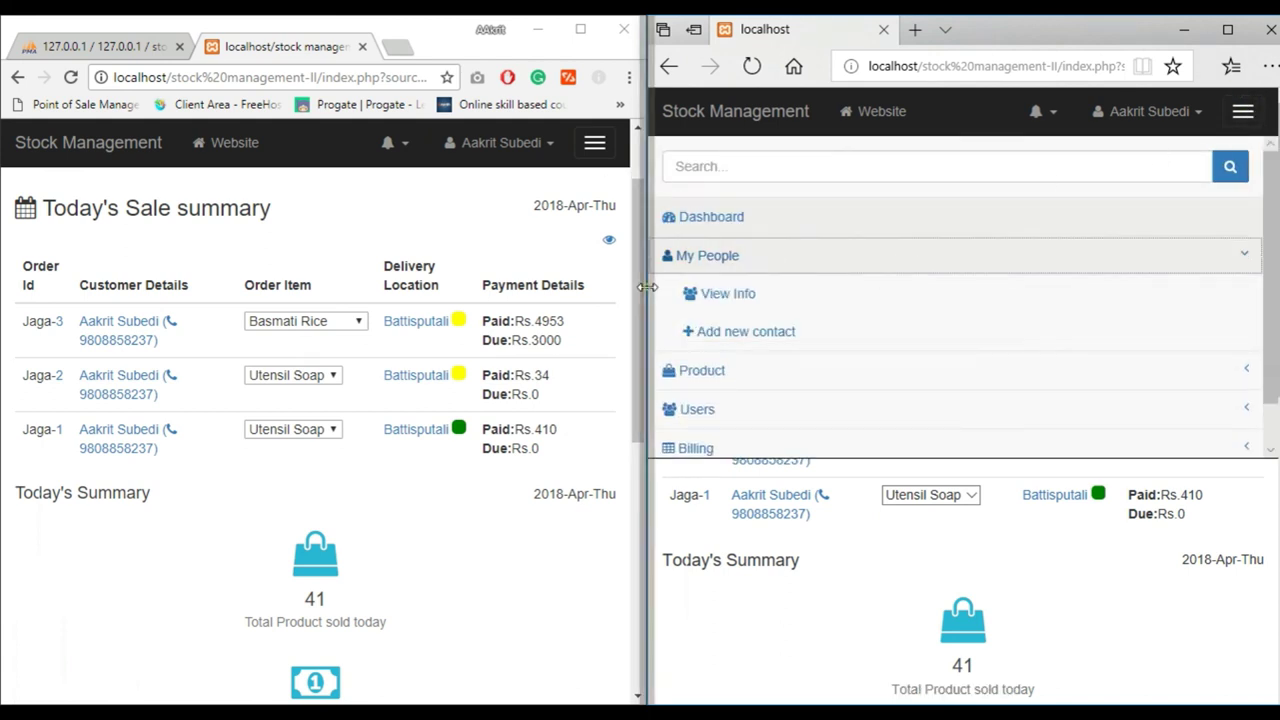
{"action": "left_click_drag", "start_coordinate": [648, 290], "coordinate": [278, 290]}
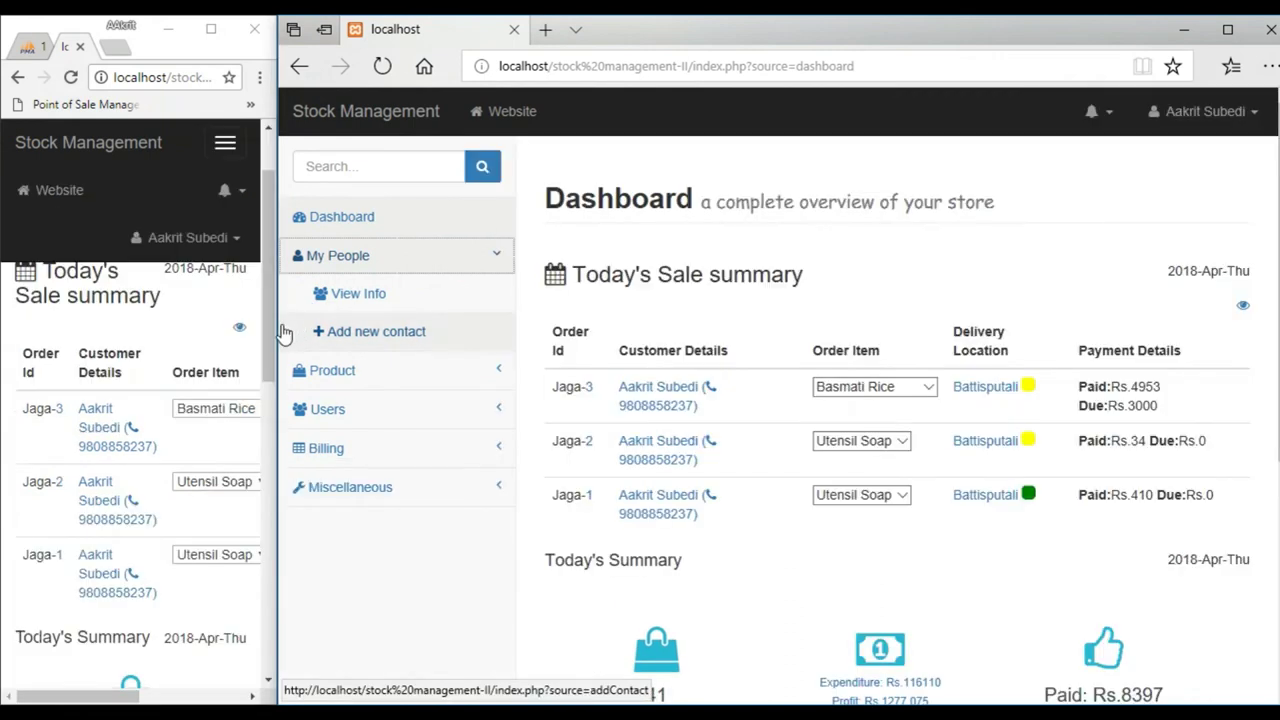